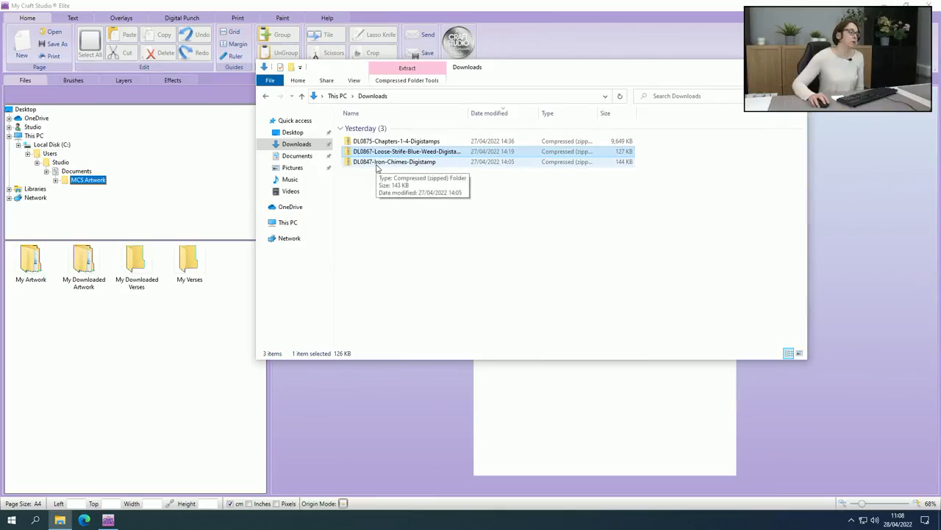
- Extract the DL0847-Iron-Chimes-Digistamp archive into the My Downloaded Artwork folder inside Documents, MCS Artwork
right_click(376, 162)
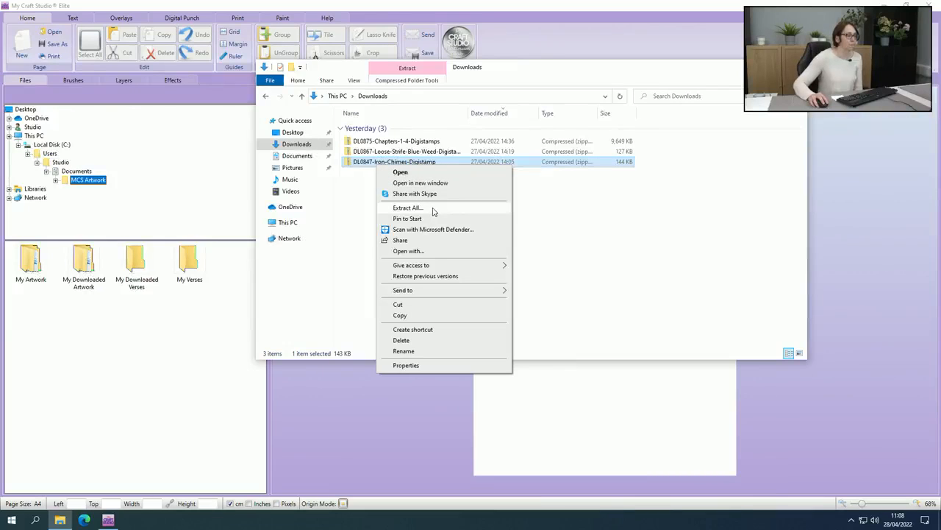
left_click(409, 208)
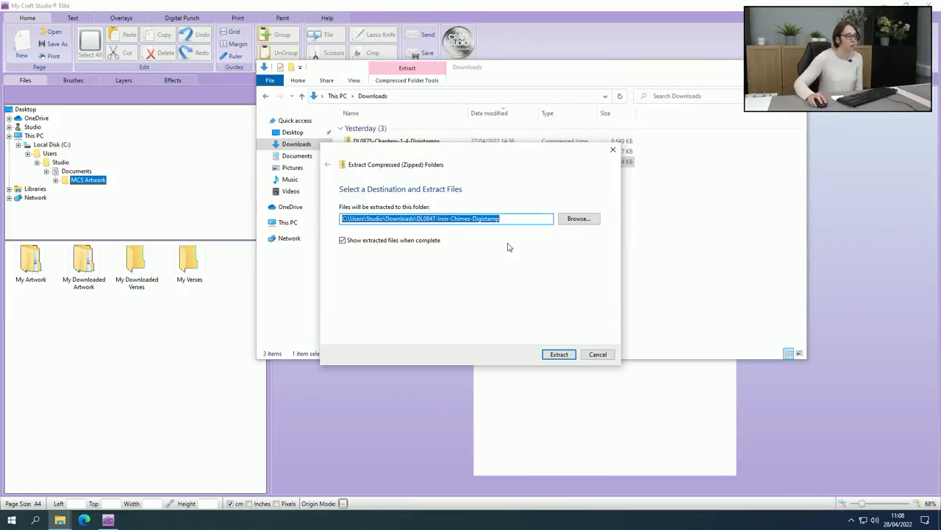
left_click(580, 219)
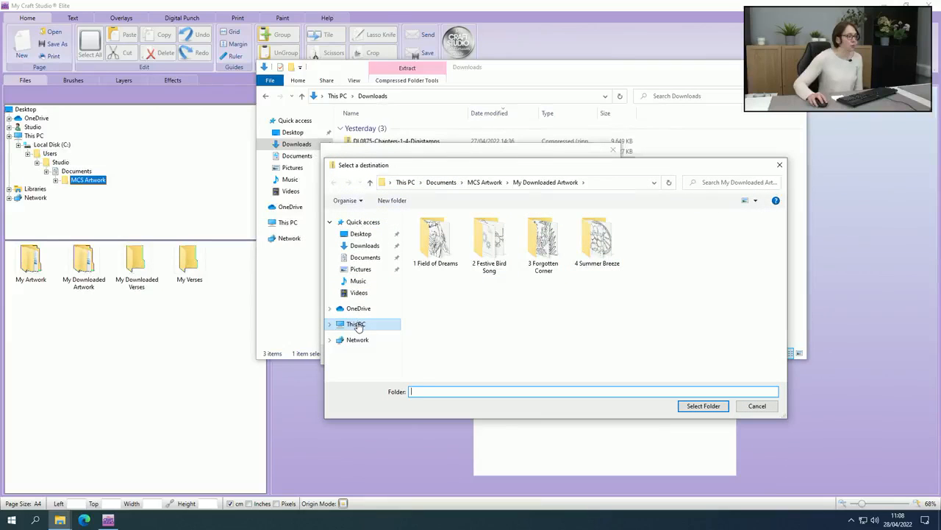
left_click(361, 257)
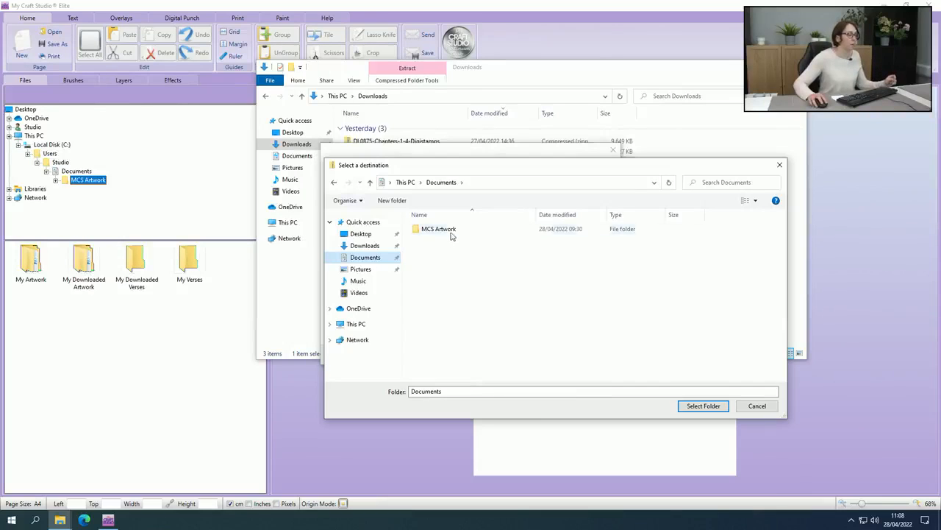
double_click(448, 230)
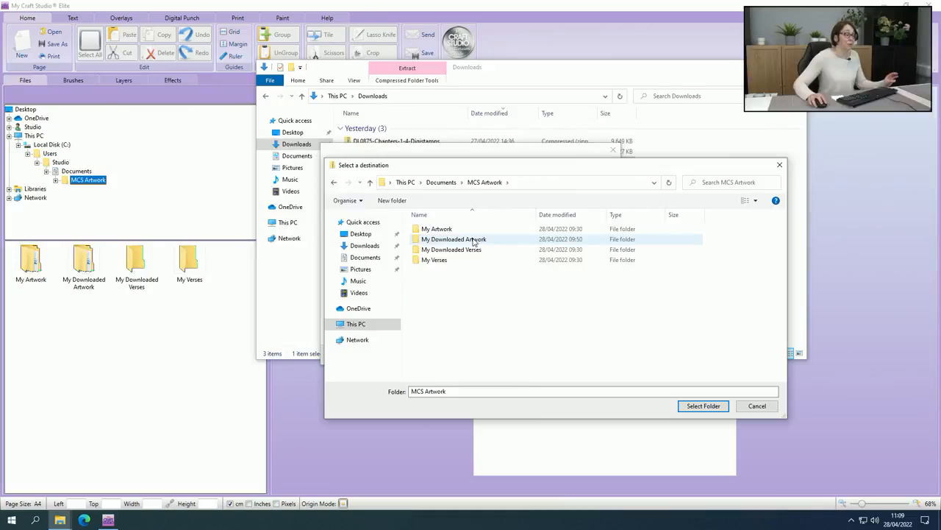
left_click(473, 241)
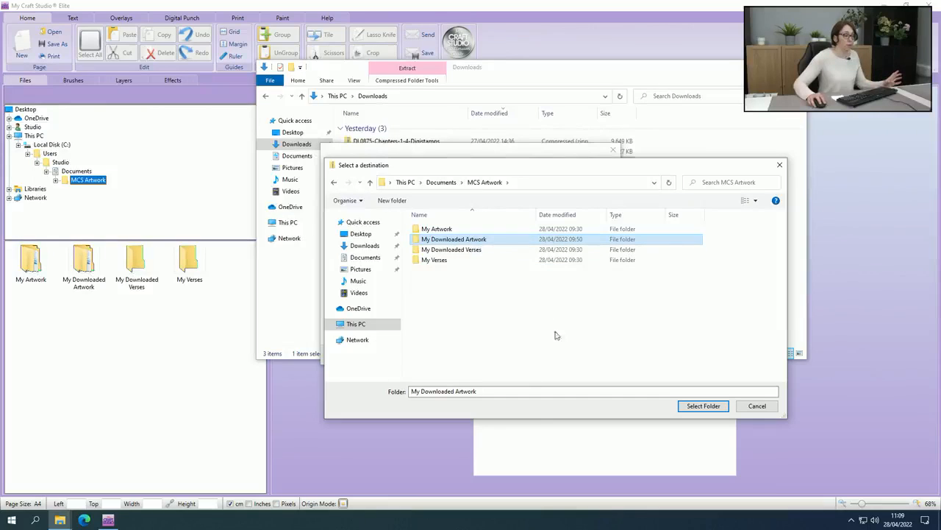
left_click(695, 408)
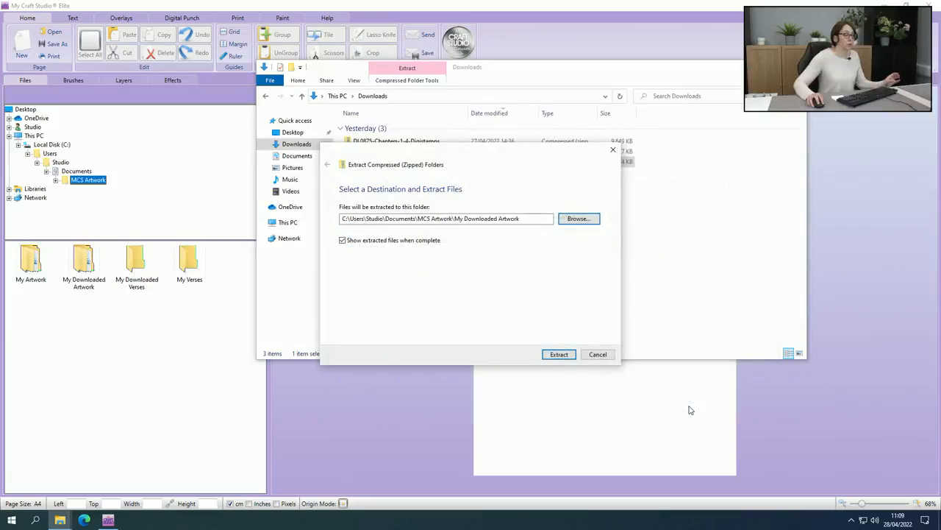
left_click(559, 356)
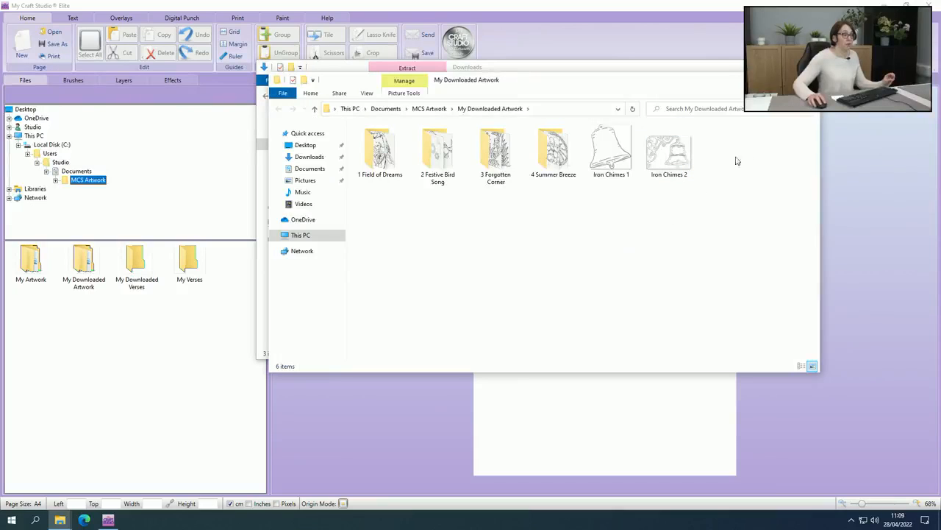
- Close both File Explorer windows and expand MCS Artwork and My Downloaded Artwork in the My Craft Studio Elite folder tree
left_click(809, 79)
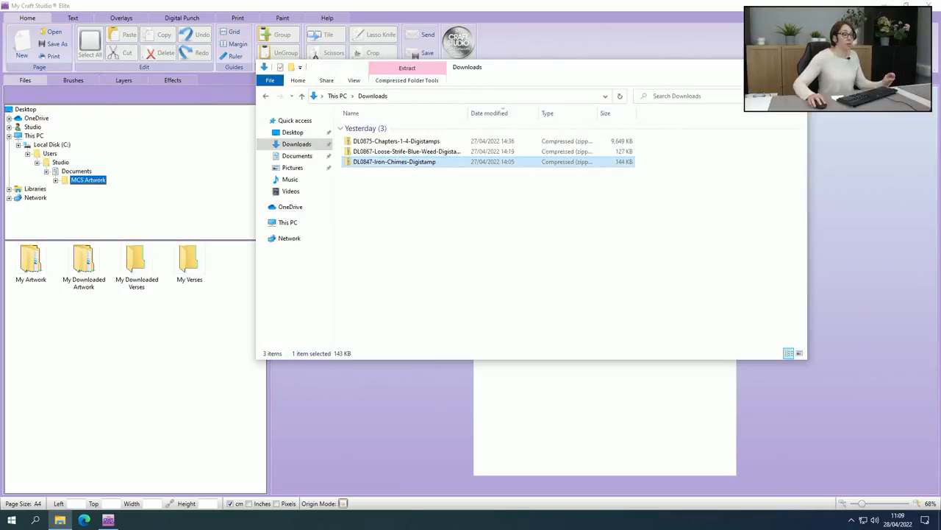
left_click(792, 67)
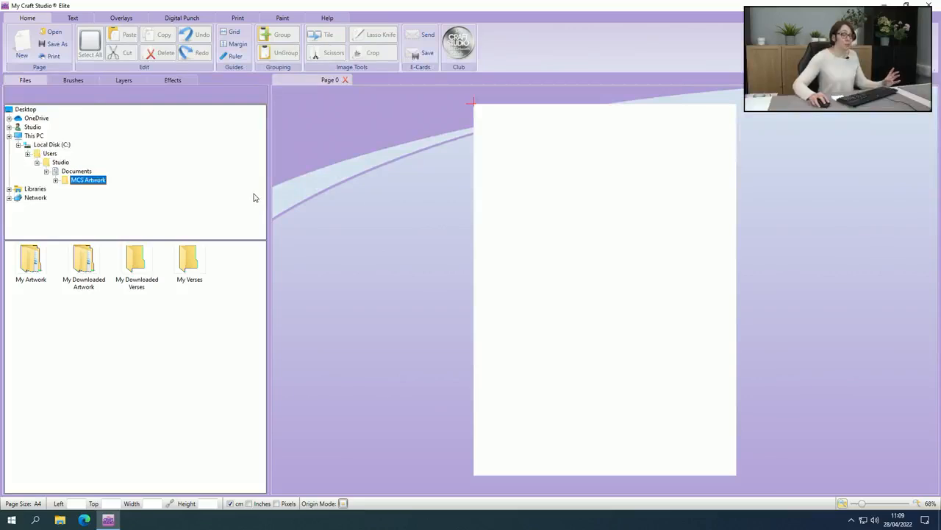
left_click(55, 180)
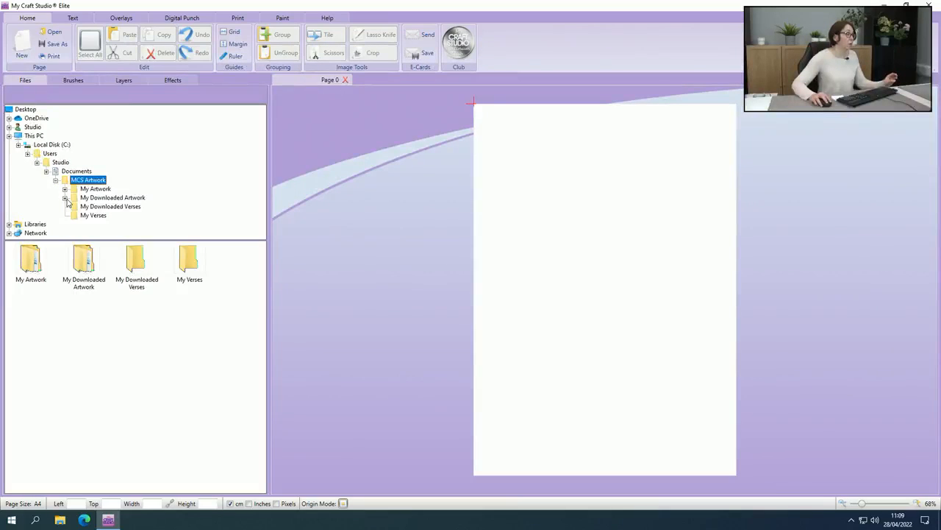
left_click(76, 200)
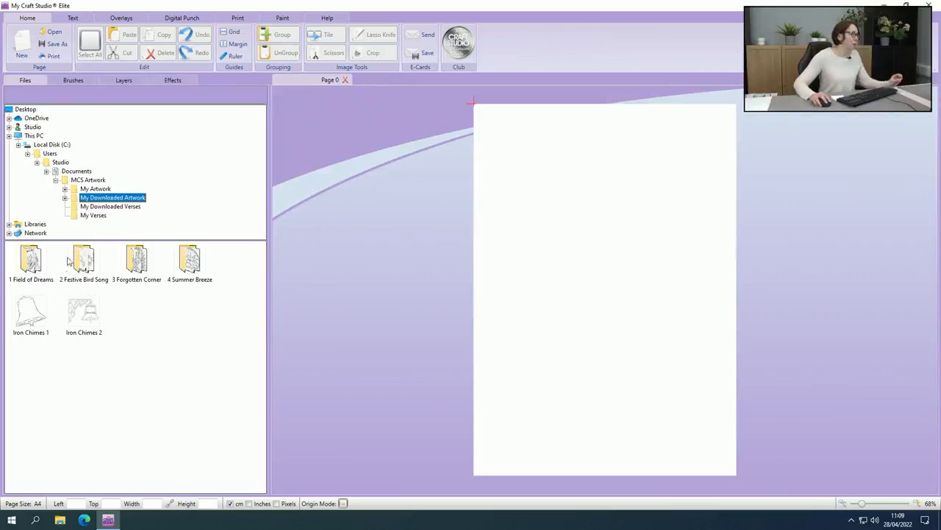
left_click(64, 200)
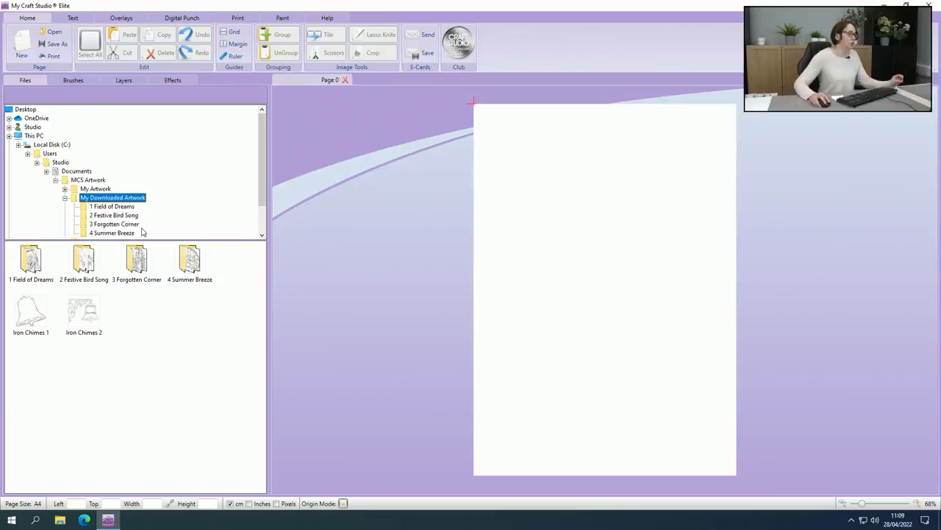
- Browse the 1 Field of Dreams folder and place the Buddy bird stamp in the page's upper left area
left_click(129, 208)
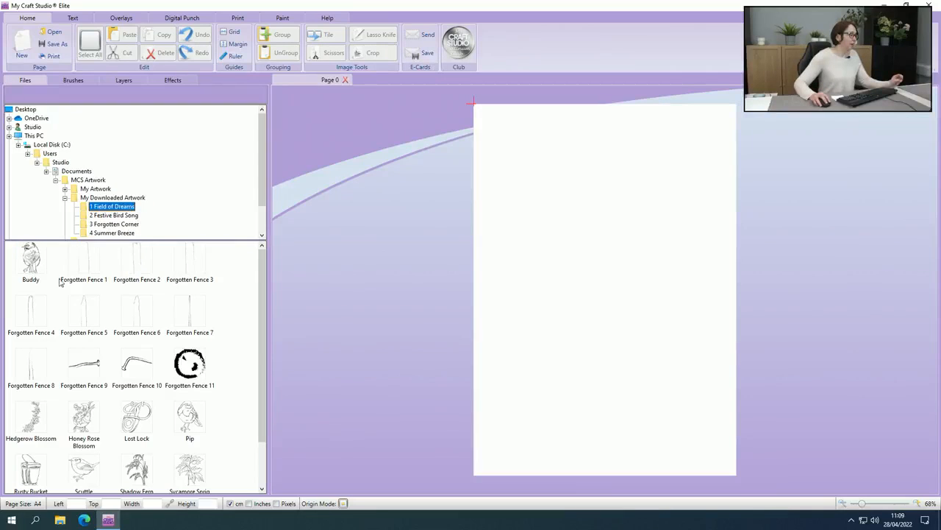
scroll(263, 327, "down", 2)
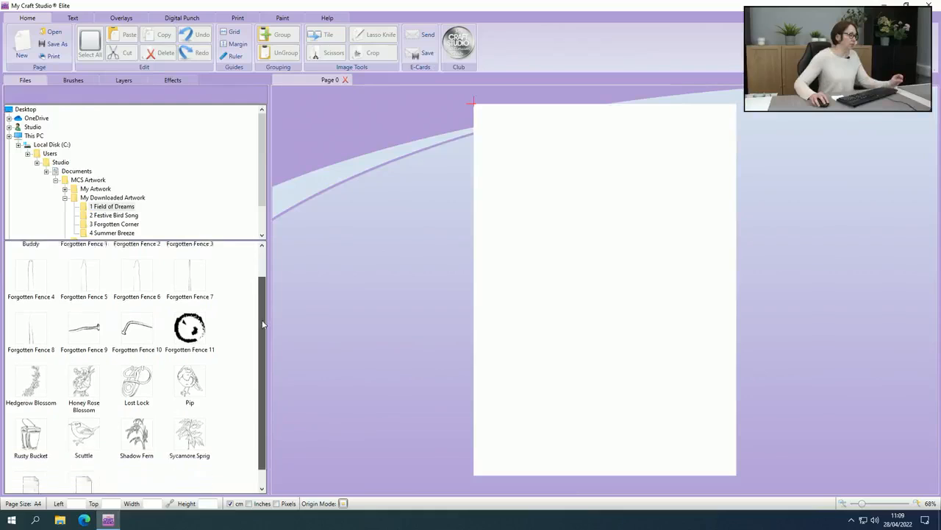
left_click_drag(263, 368, 261, 320)
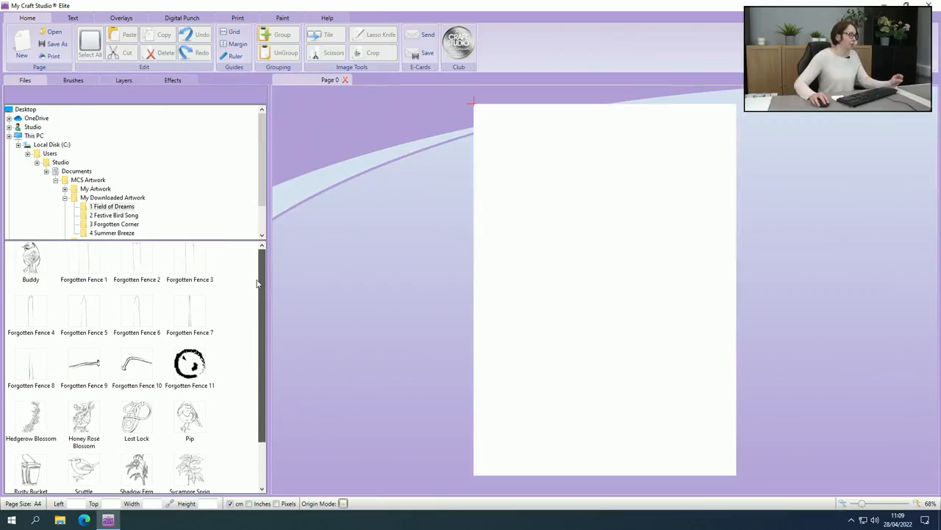
left_click_drag(31, 269, 358, 263)
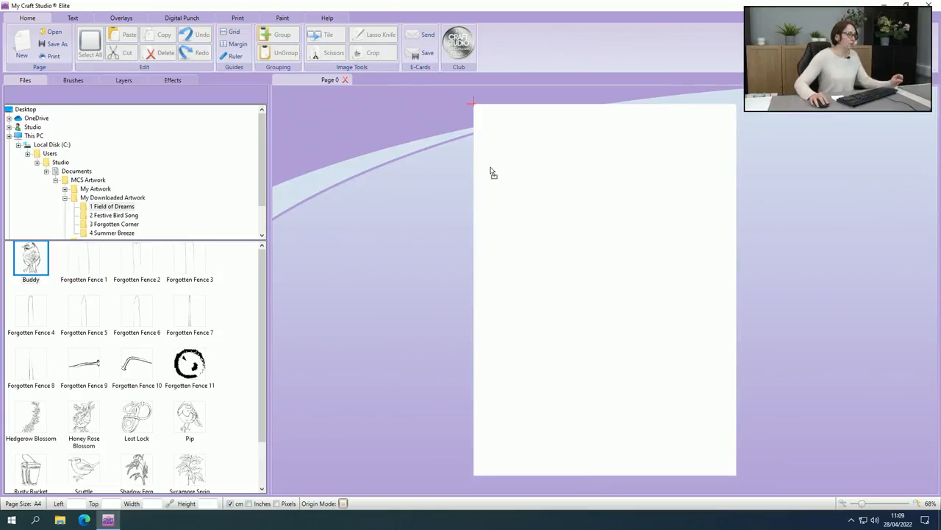
left_click_drag(492, 172, 491, 169)
left_click(517, 195)
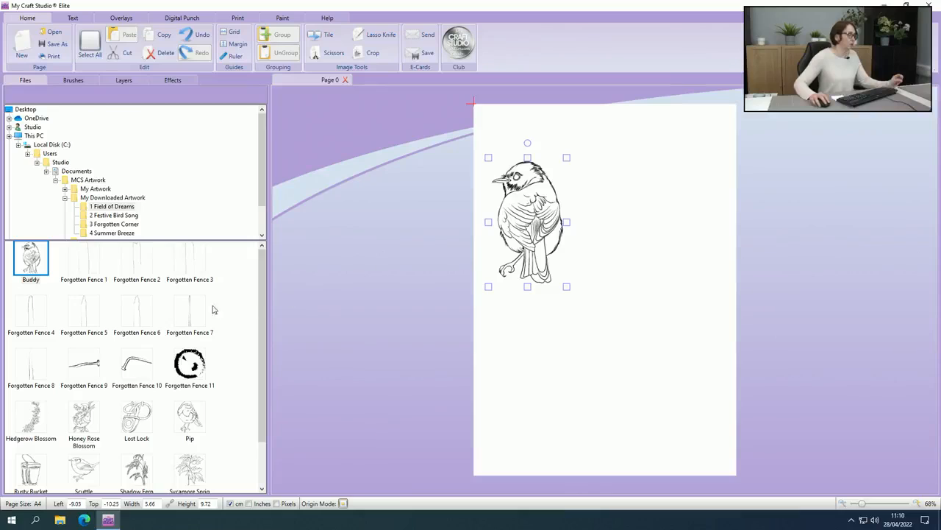
- Add Forgotten Fence 1 and Forgotten Fence 2 on the page's right side and Forgotten Fence 7 below and right of the bird
left_click_drag(85, 269, 595, 186)
left_click_drag(613, 224, 631, 191)
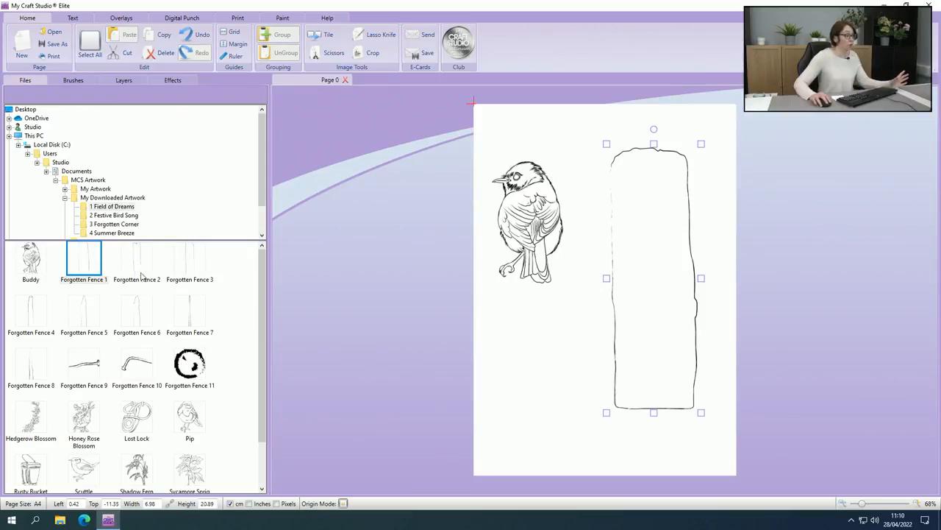
left_click_drag(142, 275, 718, 170)
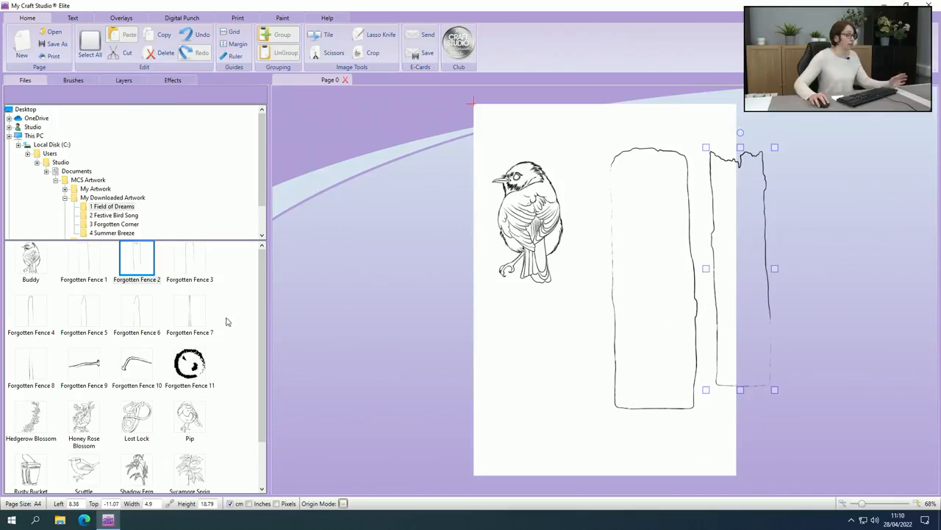
left_click_drag(192, 315, 575, 310)
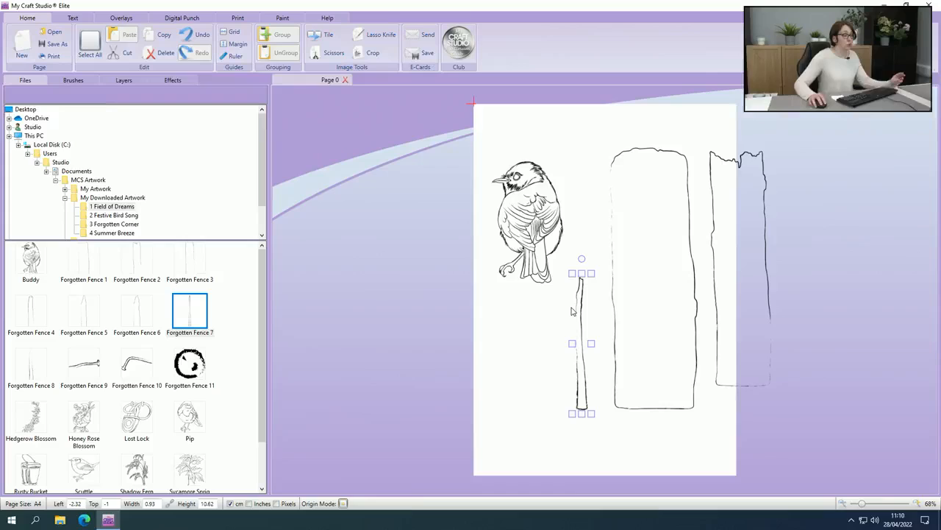
left_click(540, 333)
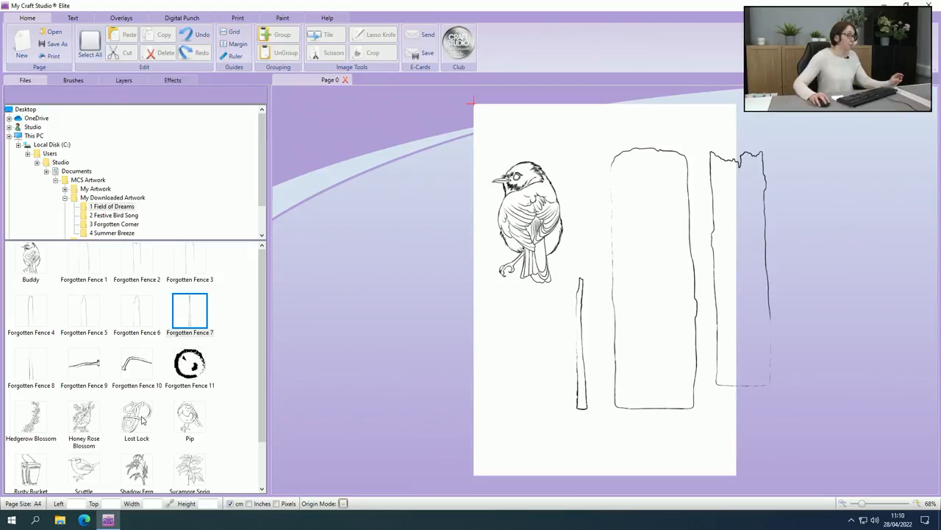
- Add Lost Lock below the bird, Pip off the page's left edge, and Shadow Fern over the large fence post
left_click_drag(147, 417, 500, 329)
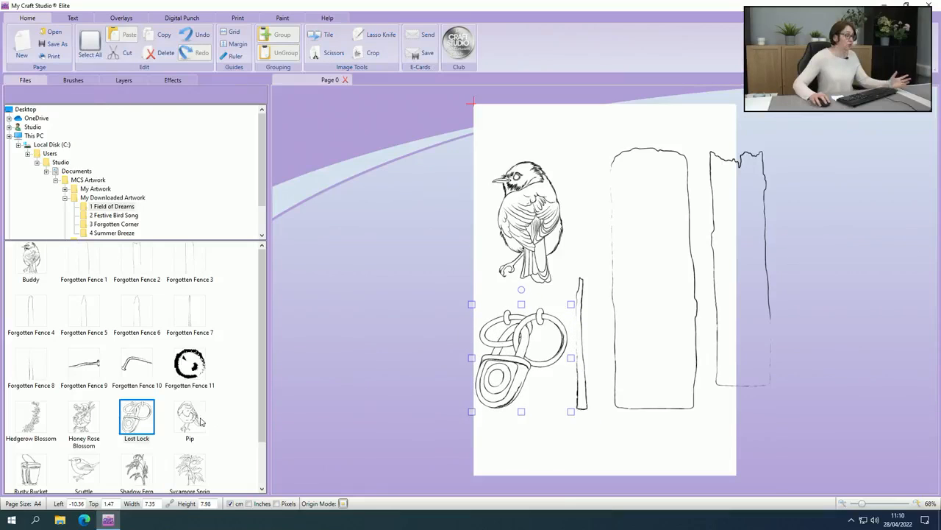
left_click_drag(195, 418, 429, 241)
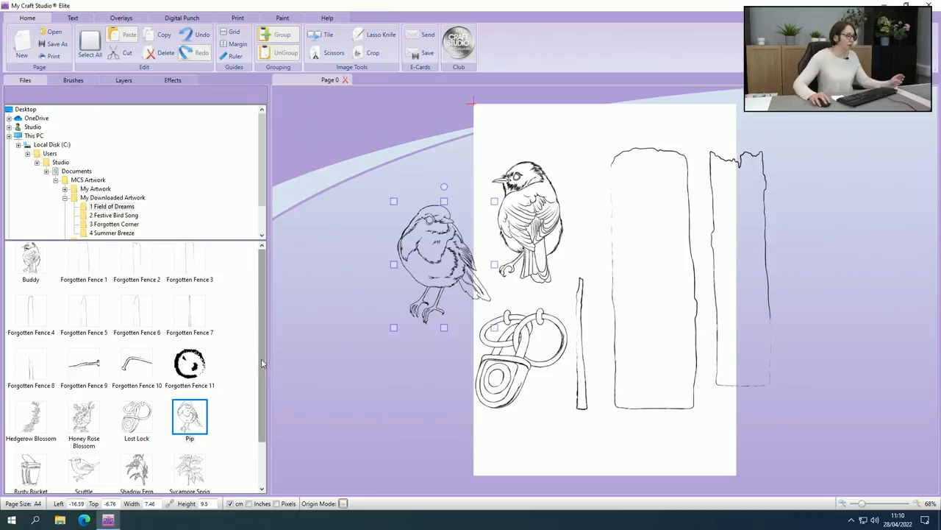
scroll(263, 363, "down", 2)
left_click_drag(140, 419, 656, 328)
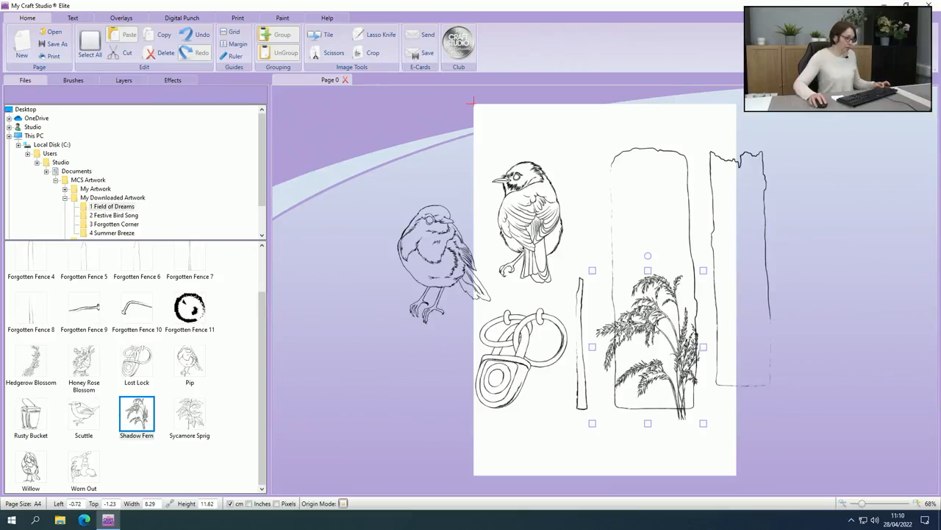
- Delete all the artwork from the page
key("ctrl+a")
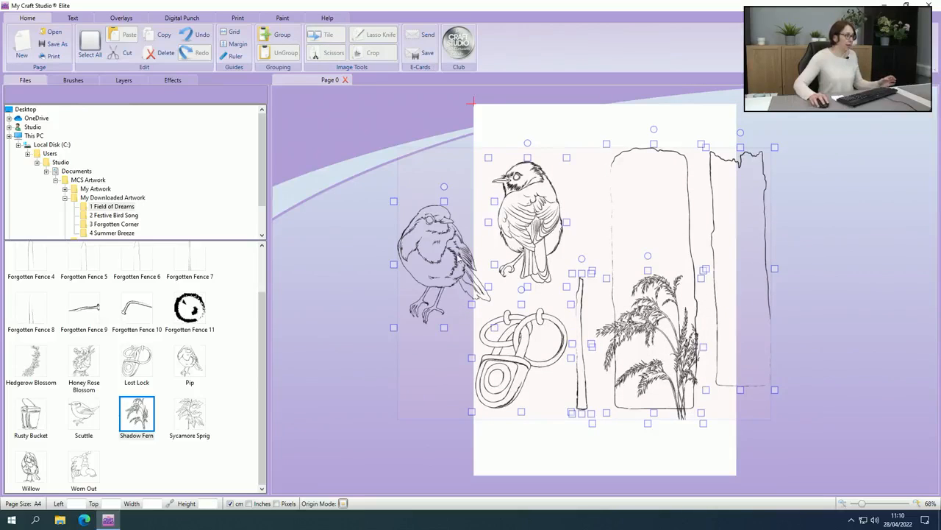
left_click(165, 54)
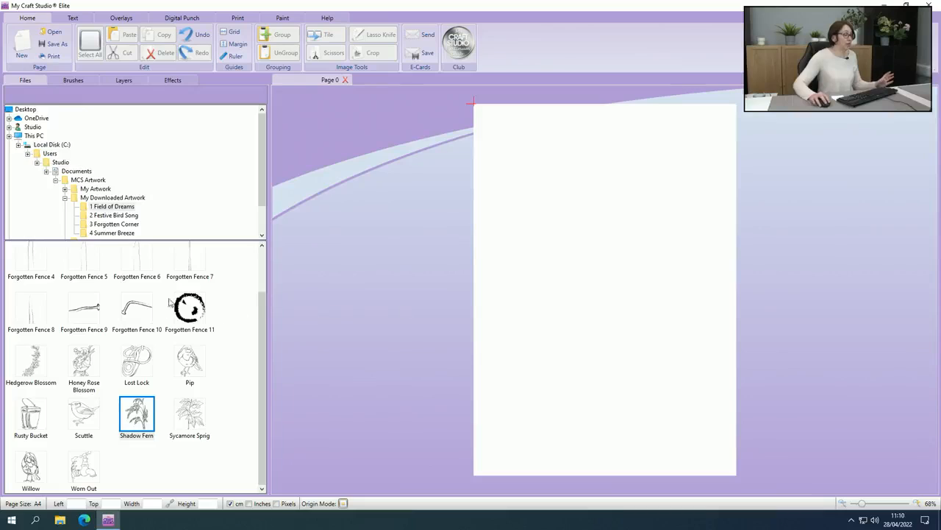
- From the 2 Festive Bird Song folder, place Bird House at the page's upper left and the Entwined 1 wreath at its upper right
left_click(123, 215)
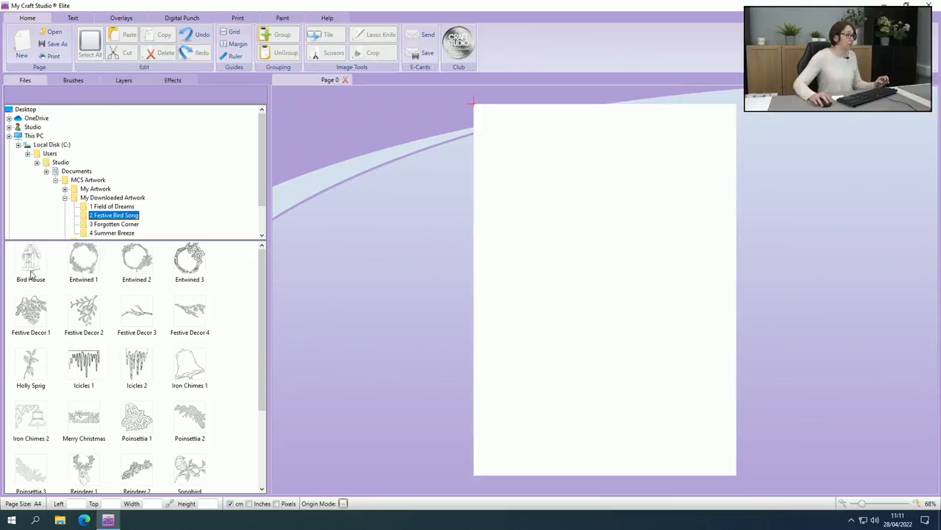
left_click_drag(30, 274, 451, 169)
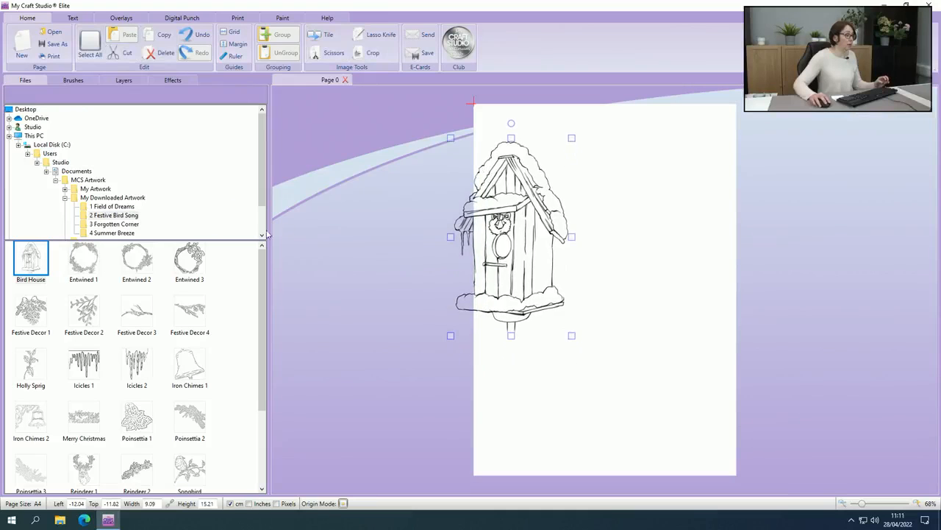
left_click_drag(84, 272, 610, 168)
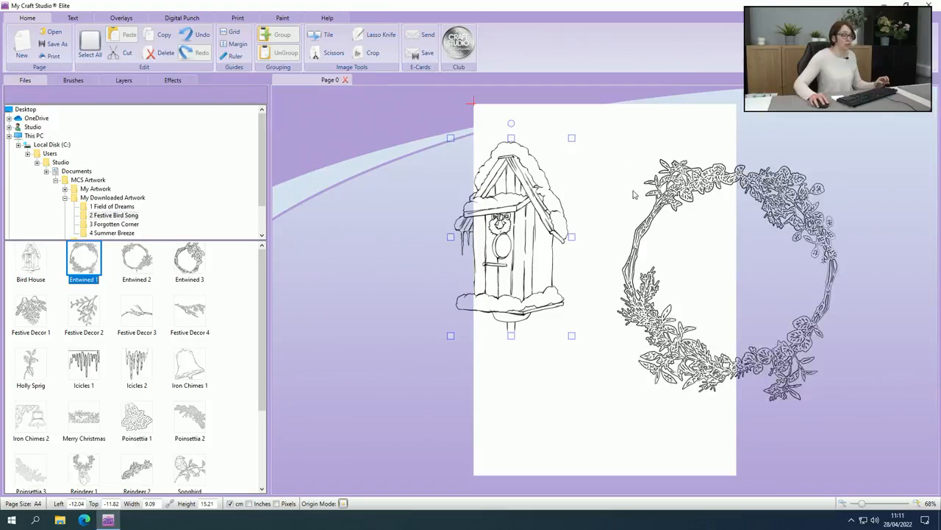
left_click_drag(653, 200, 636, 161)
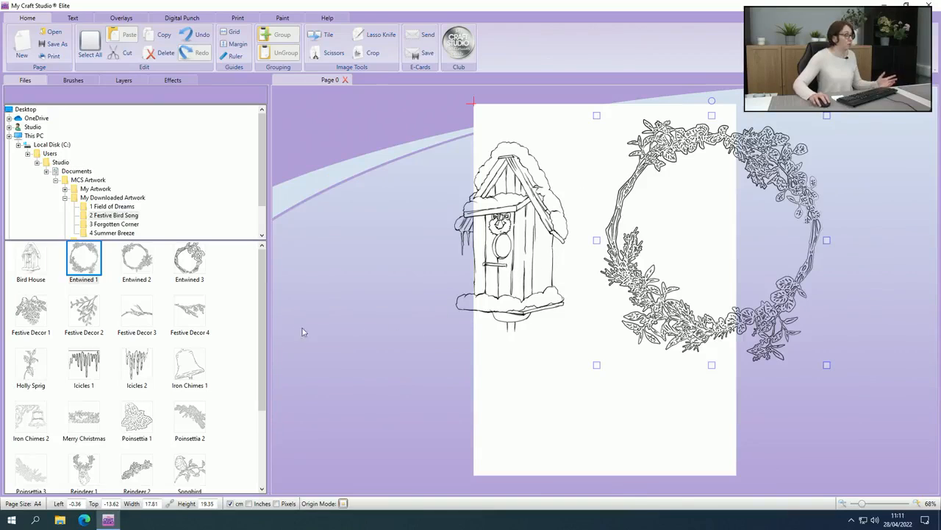
left_click_drag(479, 213, 482, 201)
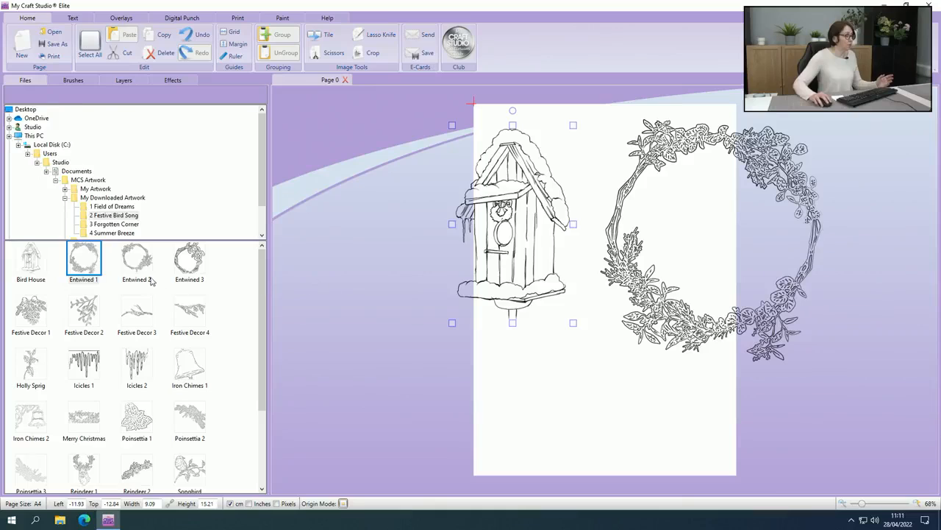
- Add Entwined 2 and Festive Decor 2 left of the page, Icicles 1 below the bird house, and Iron Chimes 1 at the page's lower centre
left_click_drag(143, 266, 325, 187)
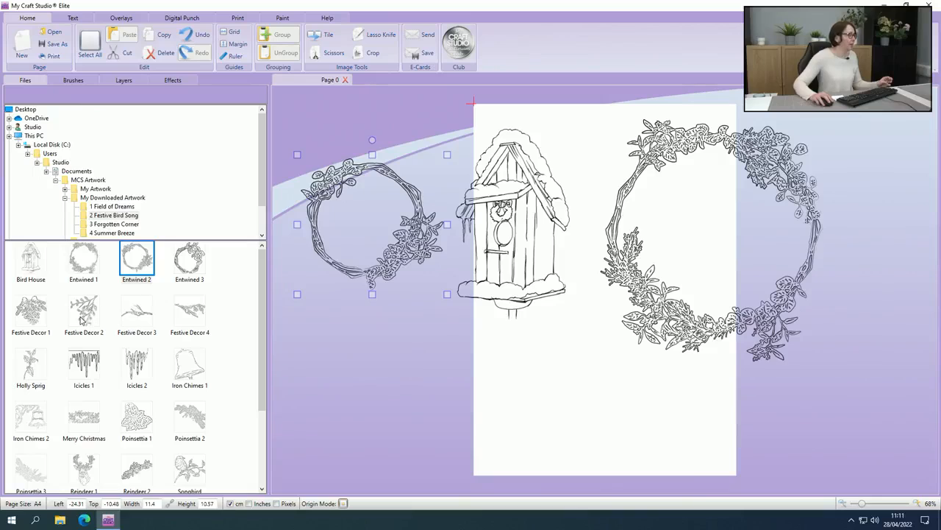
left_click_drag(83, 318, 329, 339)
left_click_drag(101, 358, 497, 341)
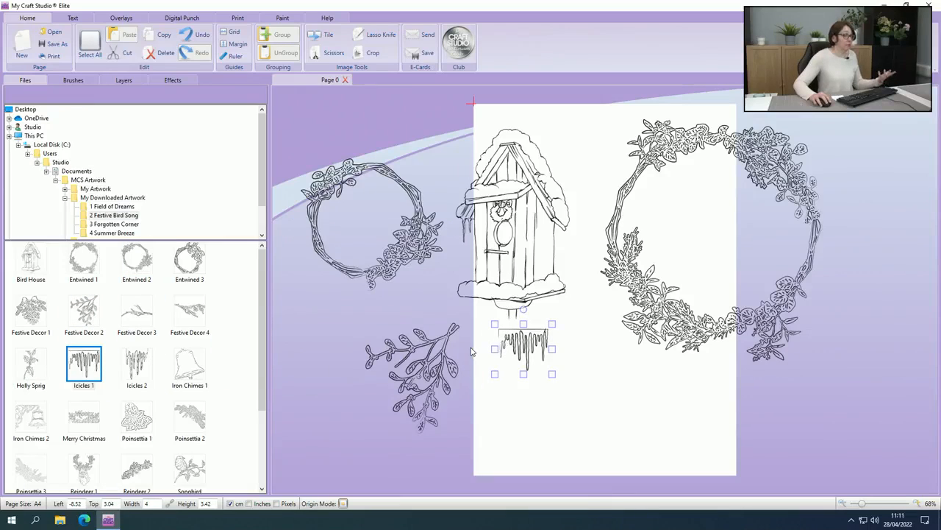
left_click_drag(204, 377, 562, 322)
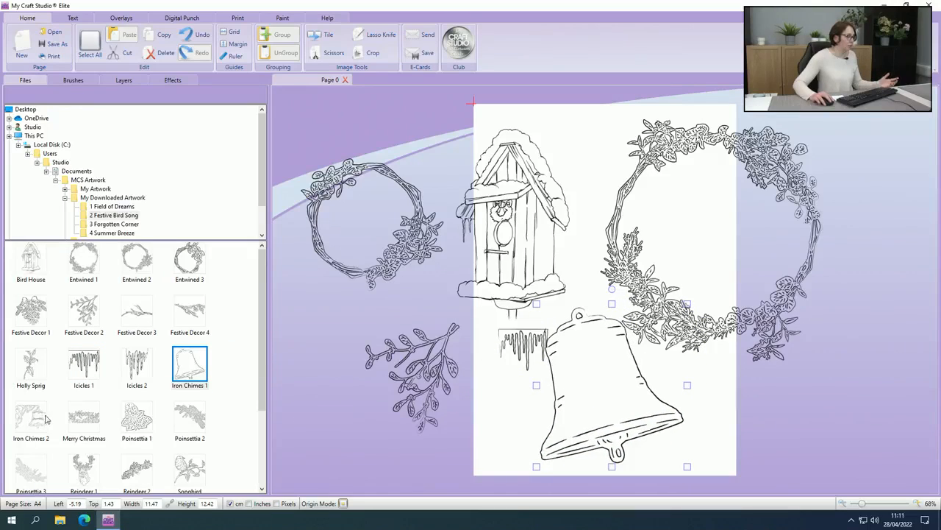
- Add Iron Chimes 2 over the page's lower right edge and place Songbird inside the large wreath
left_click_drag(31, 418, 716, 397)
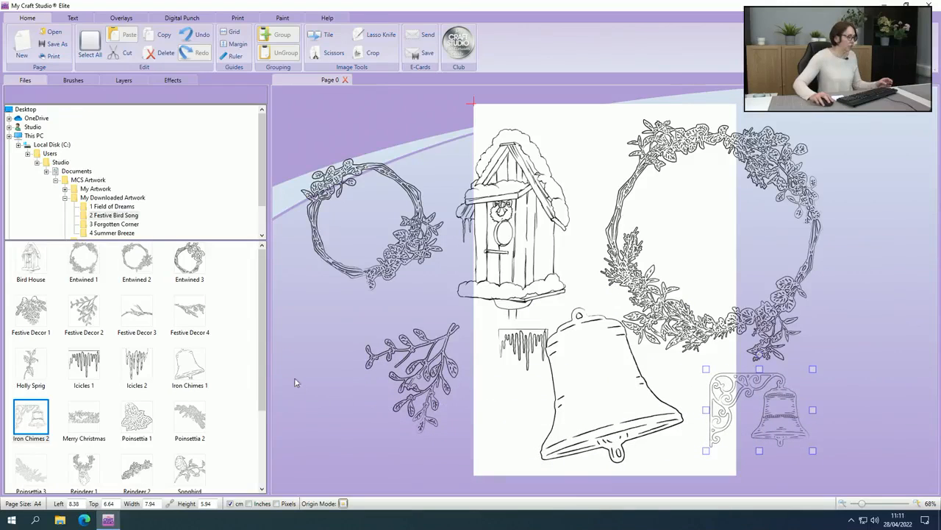
scroll(260, 419, "down", 2)
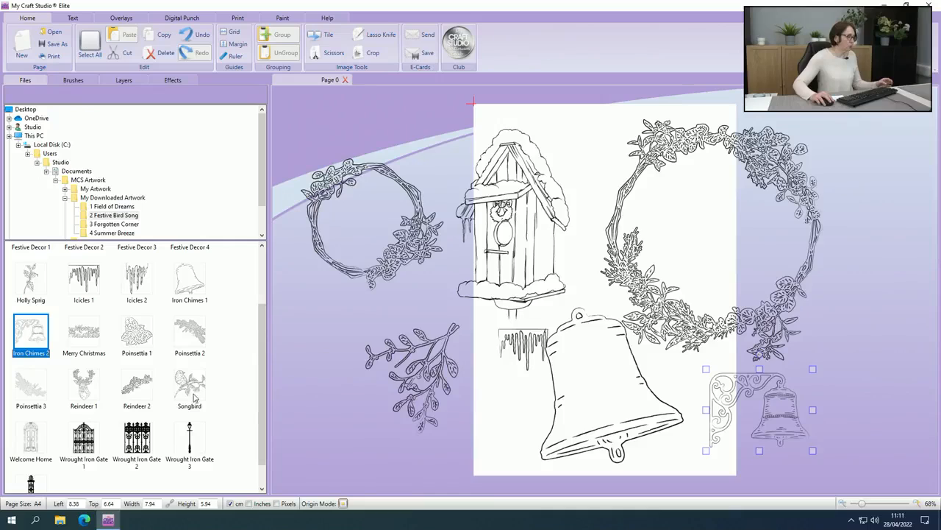
left_click_drag(195, 398, 742, 256)
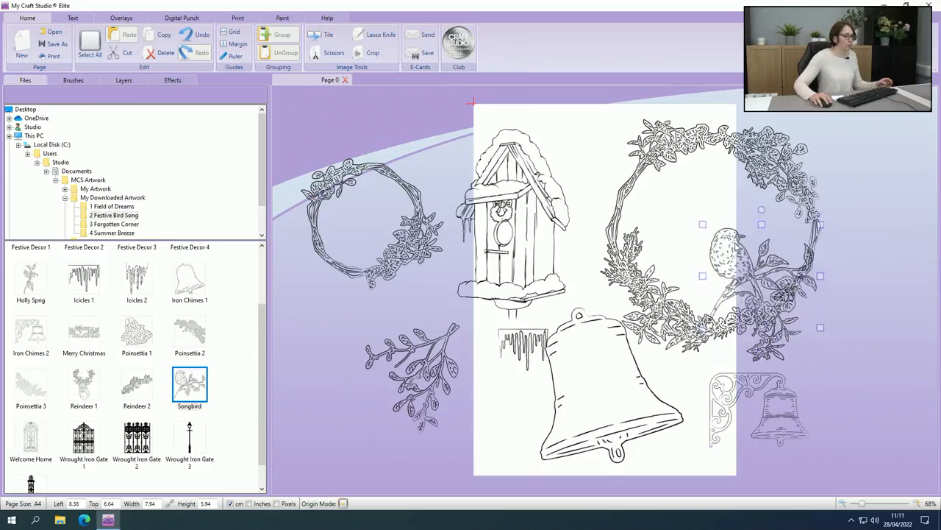
left_click_drag(806, 329, 765, 292)
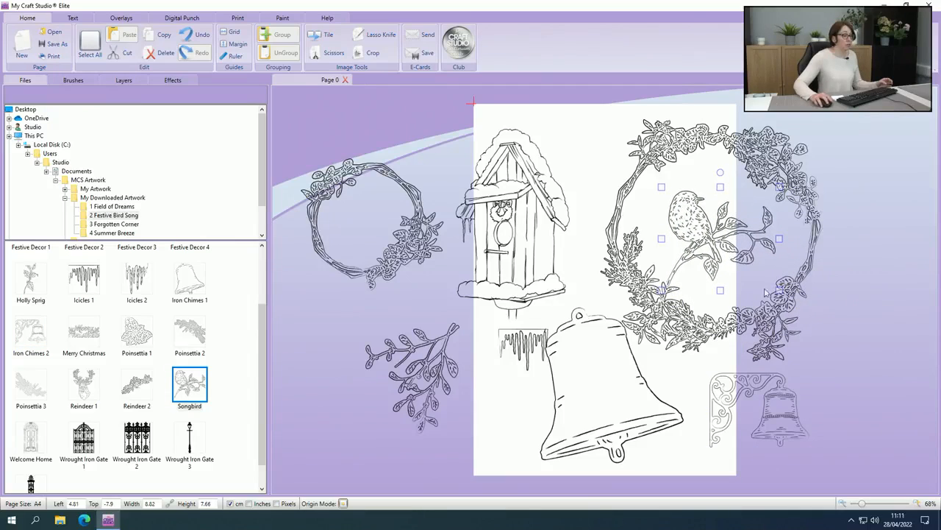
left_click(910, 295)
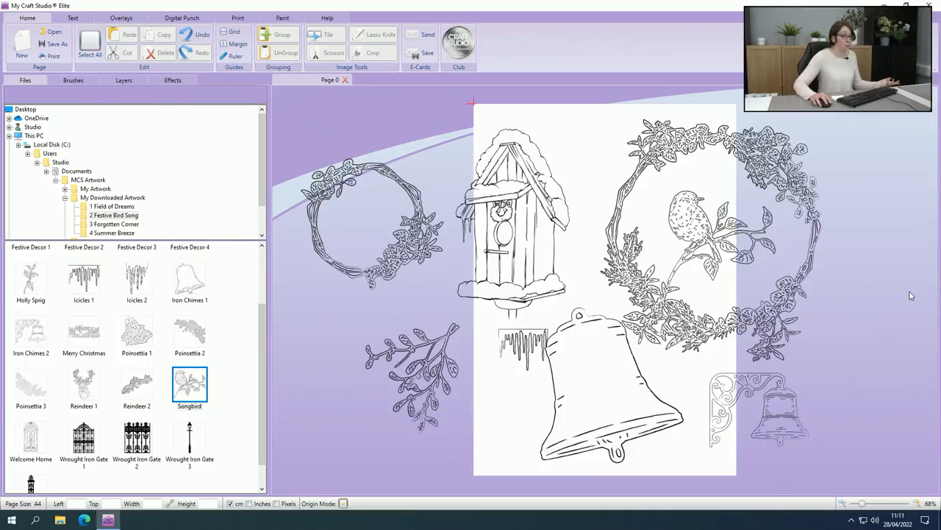
- Delete all the festive artwork from the page and open the 3 Forgotten Corner folder
key("ctrl+a")
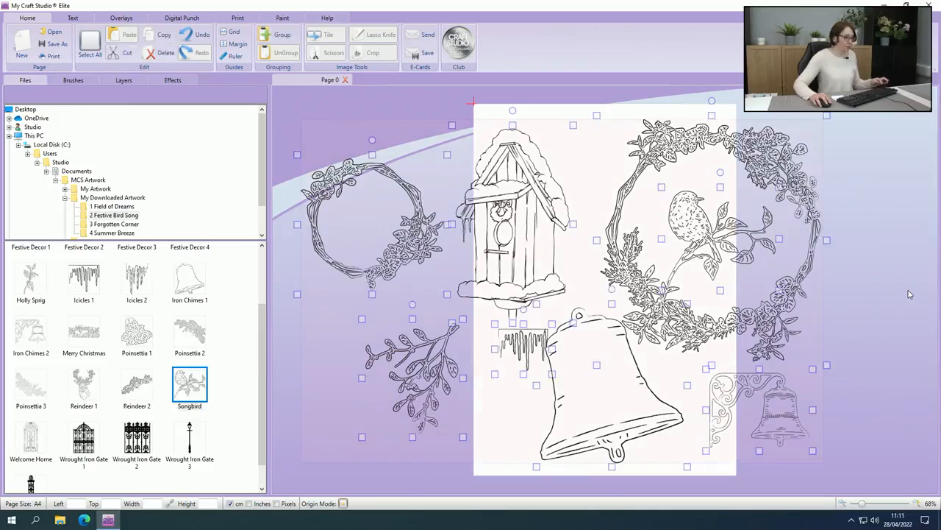
key("Delete")
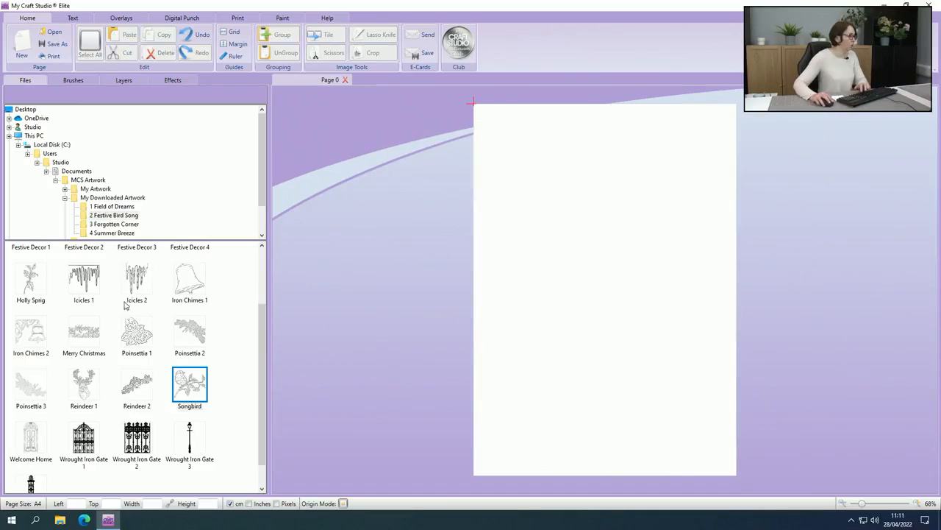
left_click(118, 223)
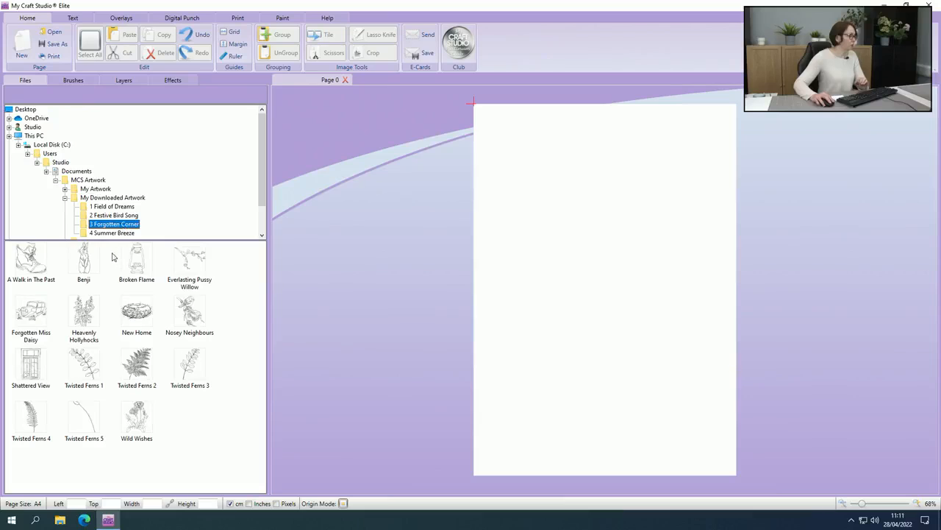
- Place Benji at the page's upper left, A Walk in The Past at its upper right, and Nosey Neighbours below the boot
left_click_drag(84, 259, 314, 252)
left_click_drag(506, 204, 507, 204)
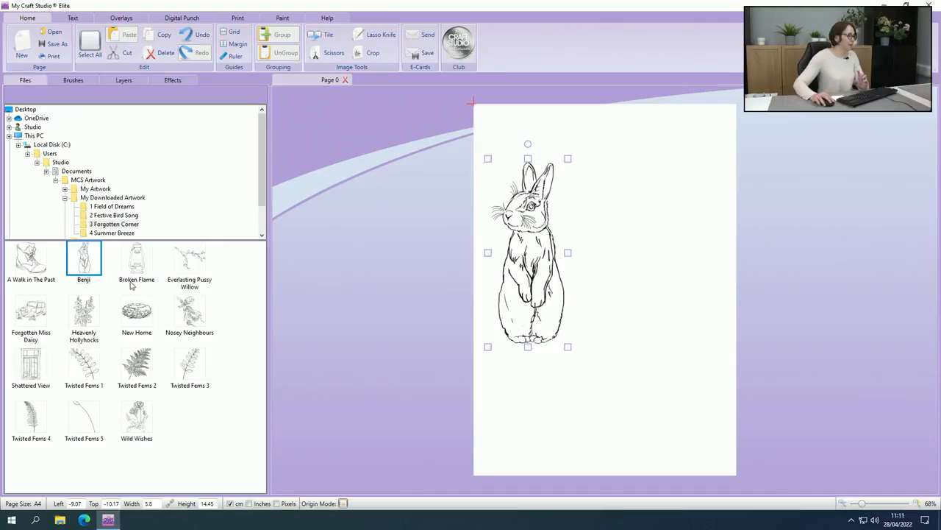
left_click_drag(42, 283, 619, 208)
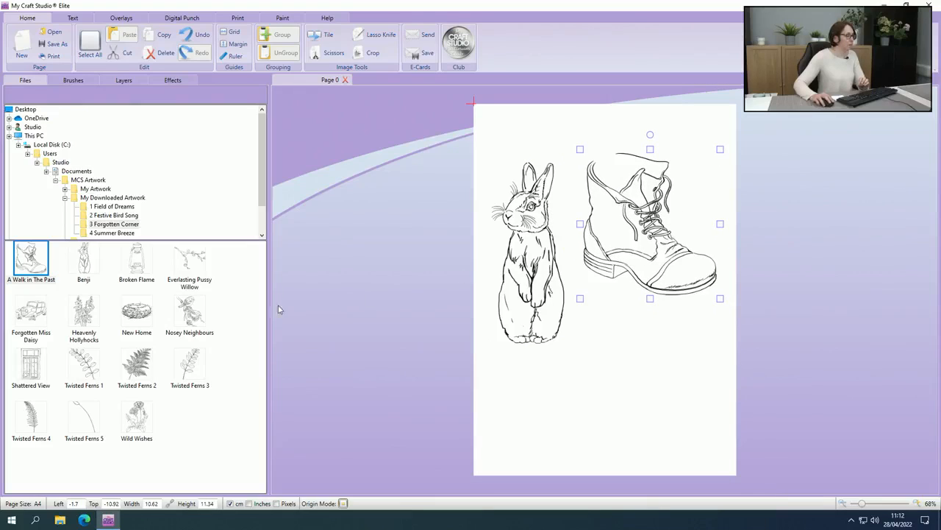
left_click(200, 324)
left_click_drag(202, 324, 597, 333)
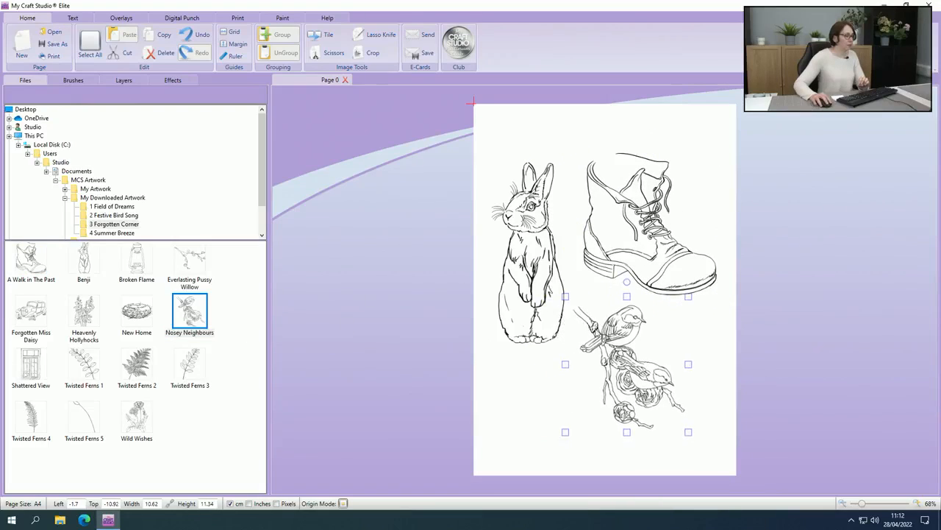
- Add Twisted Ferns 2 over the page's lower left edge, then move the rabbit and the fern upward
left_click_drag(147, 371, 489, 419)
left_click_drag(532, 350, 527, 300)
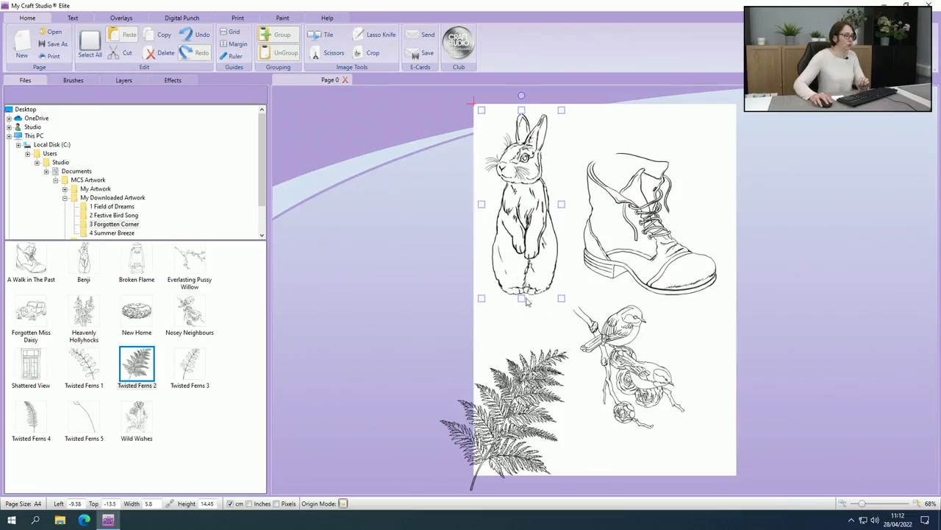
left_click_drag(515, 412, 515, 375)
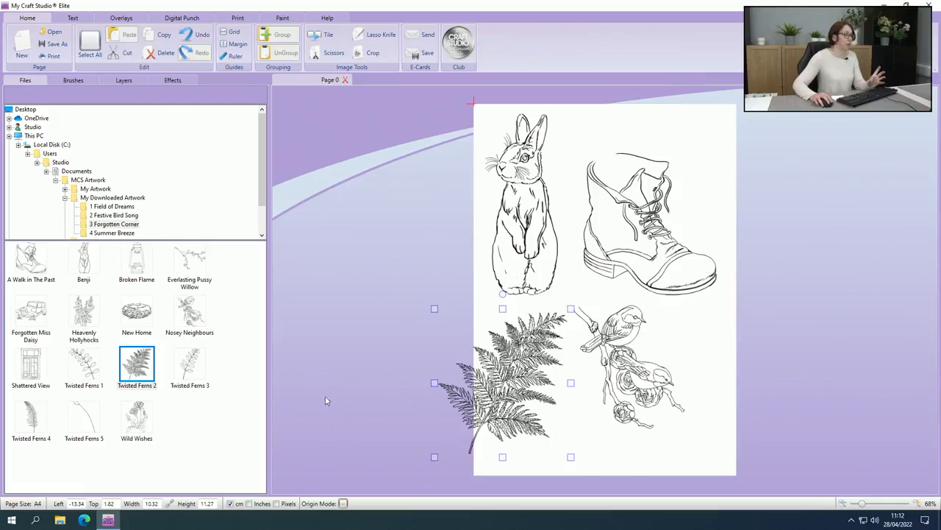
- Add Twisted Ferns 3 and Twisted Ferns 1 left of the page and deselect the artwork
left_click_drag(188, 368, 362, 299)
left_click_drag(395, 335, 360, 344)
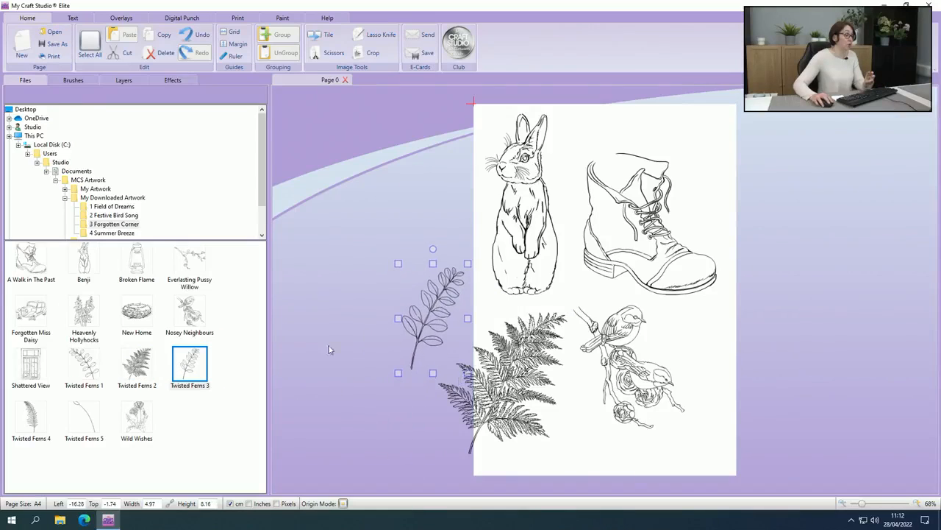
left_click_drag(87, 375, 339, 375)
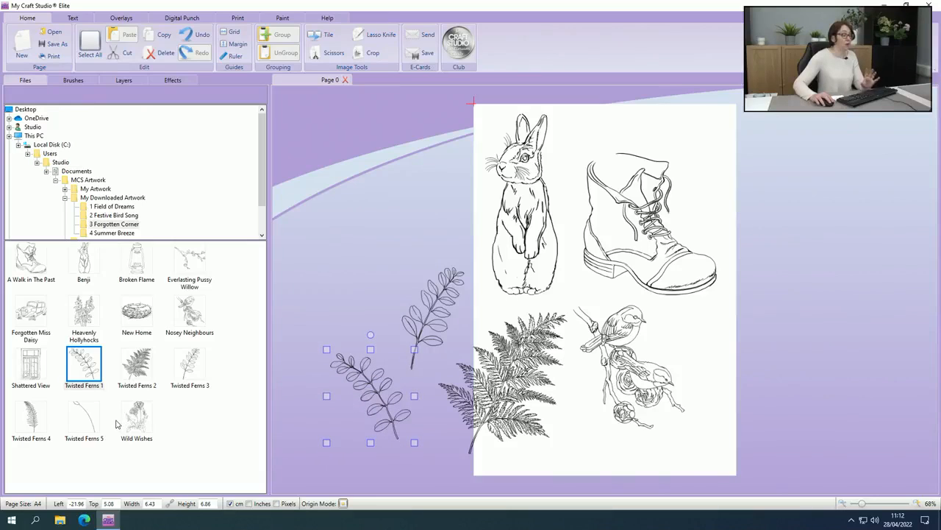
left_click(419, 372)
left_click(425, 404)
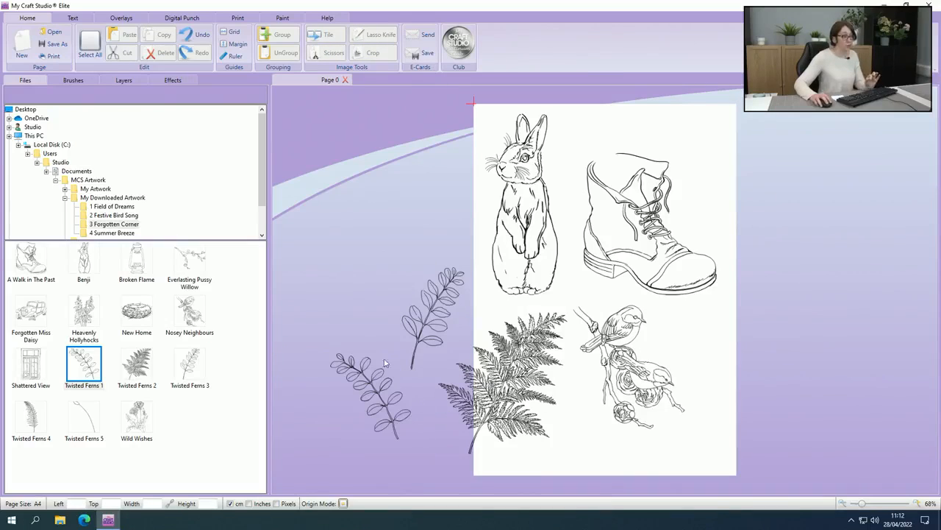
- Open the 4 Summer Breeze folder and delete all the Forgotten Corner artwork from the page
left_click(125, 233)
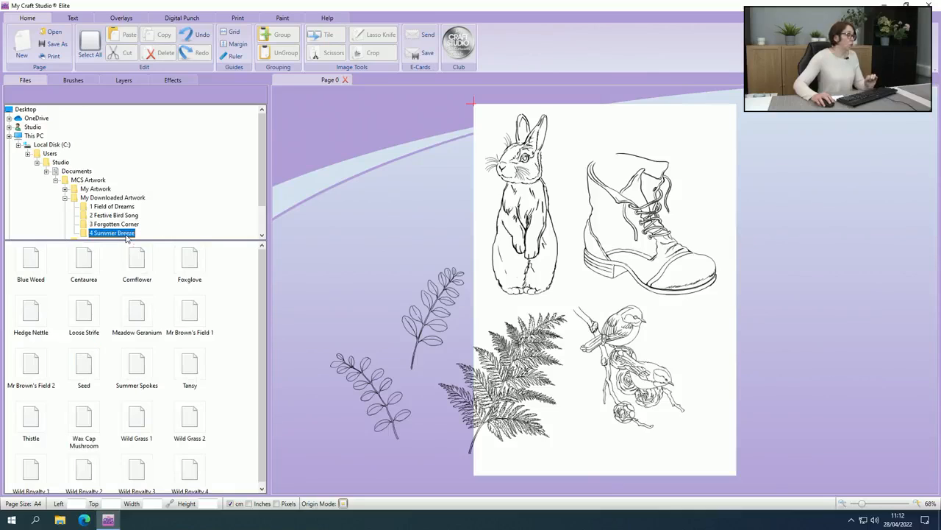
left_click(90, 45)
left_click(162, 53)
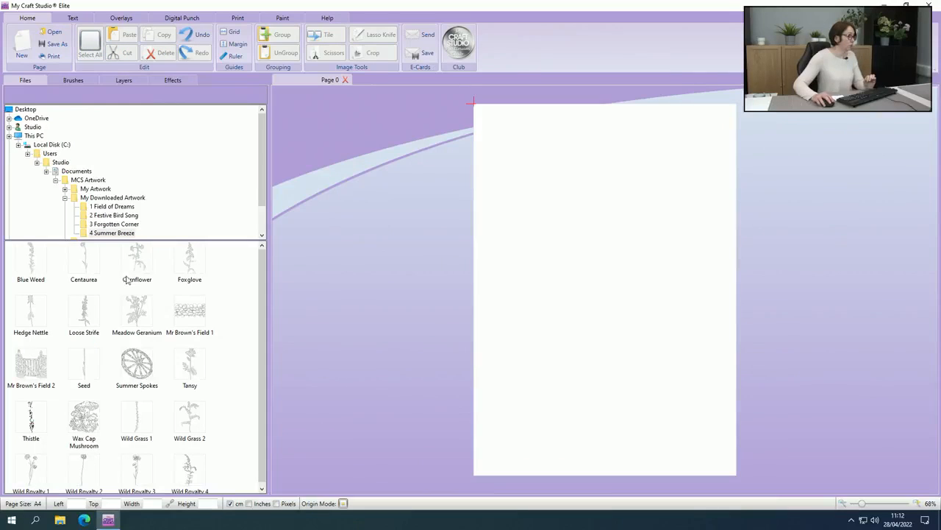
- Place Cornflower and Foxglove on the page's upper half, Mr Brown's Field 1 across the page below them, and Summer Spokes left of the page
left_click_drag(127, 280, 525, 176)
left_click_drag(184, 273, 579, 168)
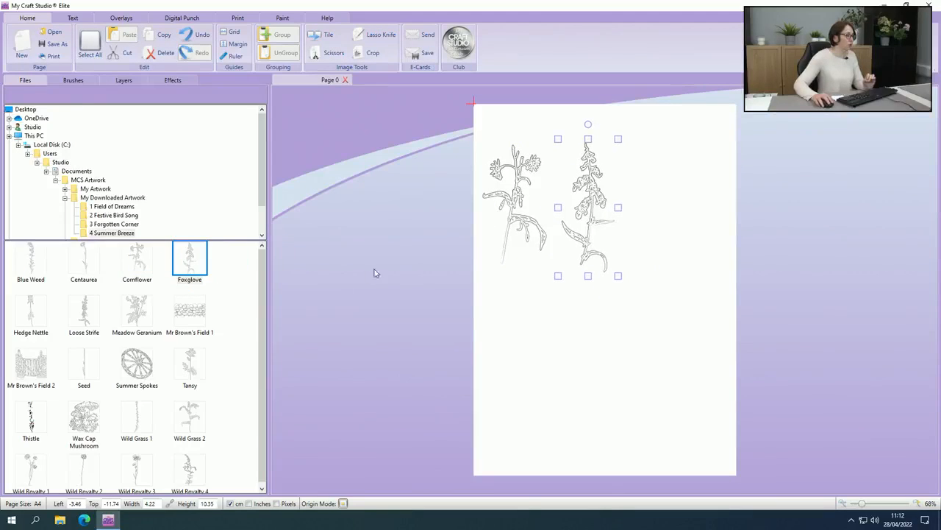
left_click_drag(182, 317, 499, 321)
left_click_drag(125, 378, 364, 309)
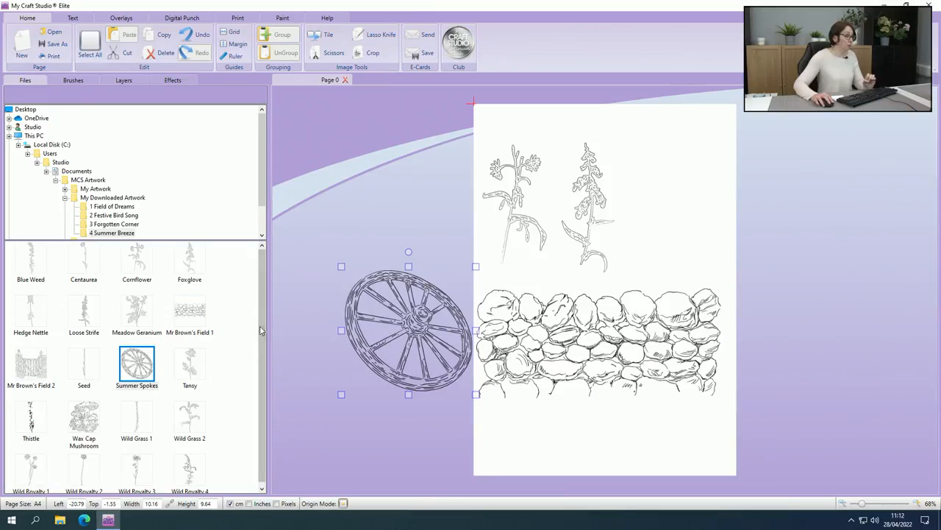
- Add Wax Cap Mushroom at the page's upper right, Wild Royalty 4 right of the page, Wild Royalty 3 over its right edge, and Thistle left of the cornflower
left_click_drag(261, 338, 262, 341)
left_click_drag(93, 426, 653, 197)
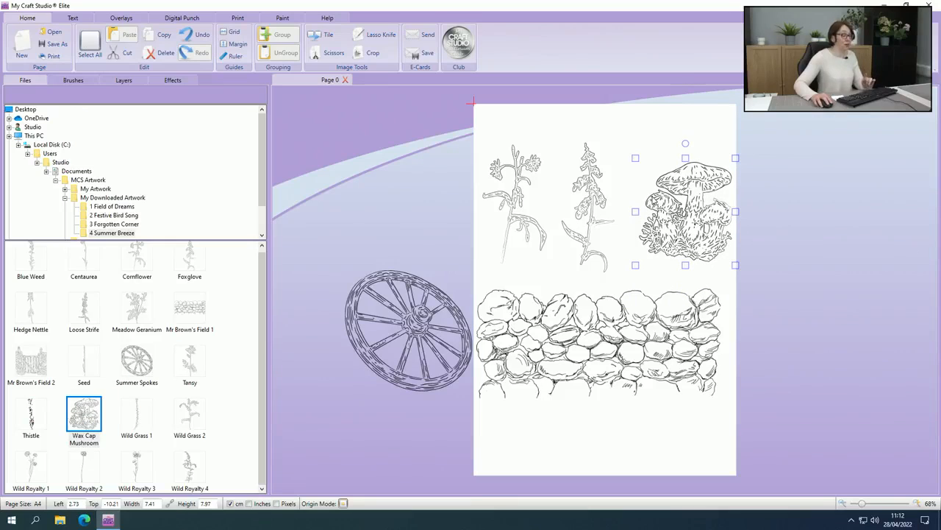
left_click_drag(182, 474, 774, 282)
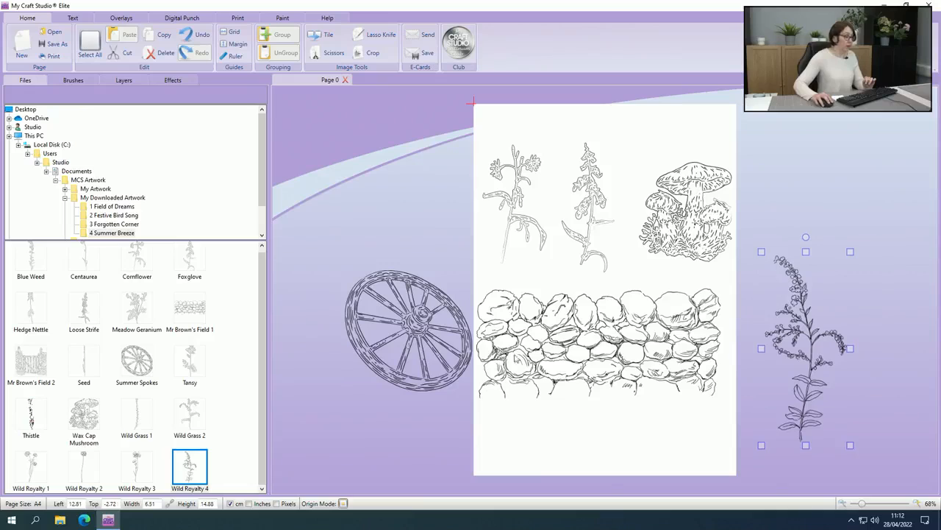
left_click_drag(135, 469, 726, 284)
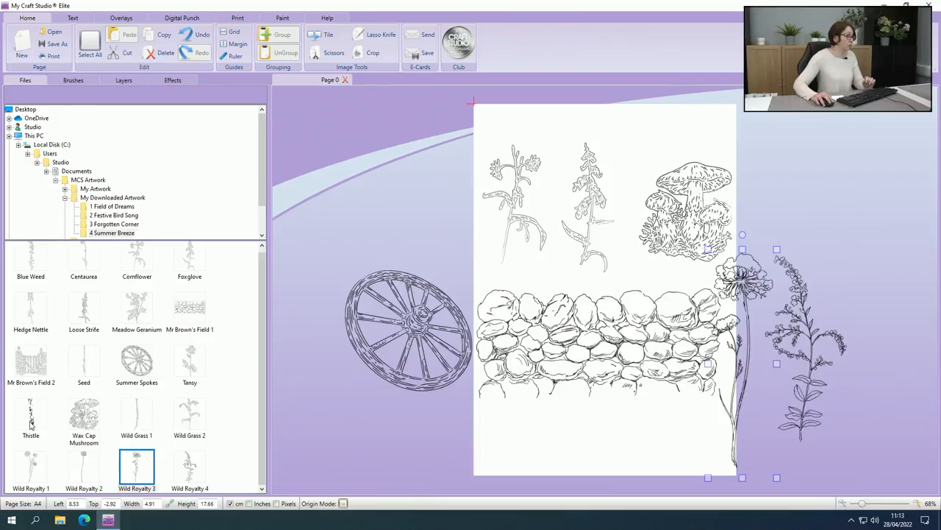
left_click_drag(31, 422, 451, 174)
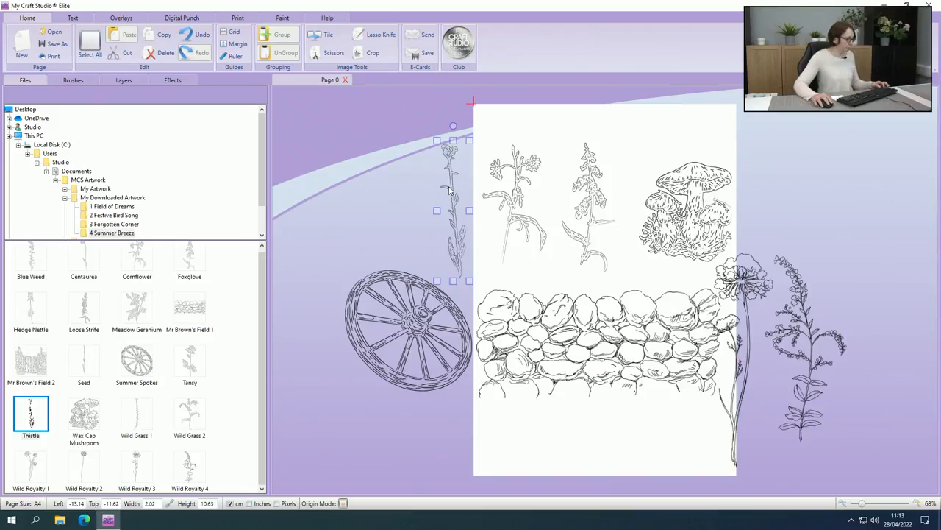
- Delete all the Summer Breeze artwork from the page and open the 1 Field of Dreams folder
key("ctrl+a")
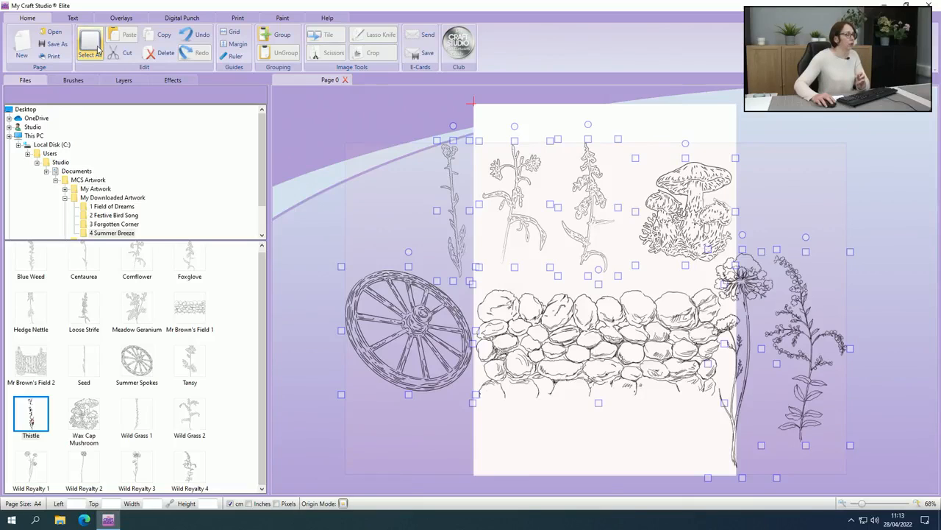
left_click(160, 53)
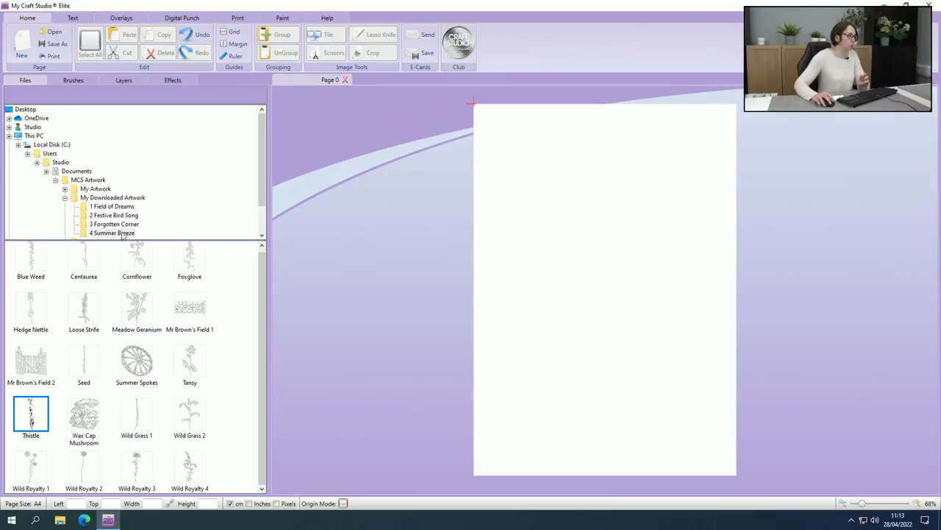
left_click(126, 216)
left_click(124, 207)
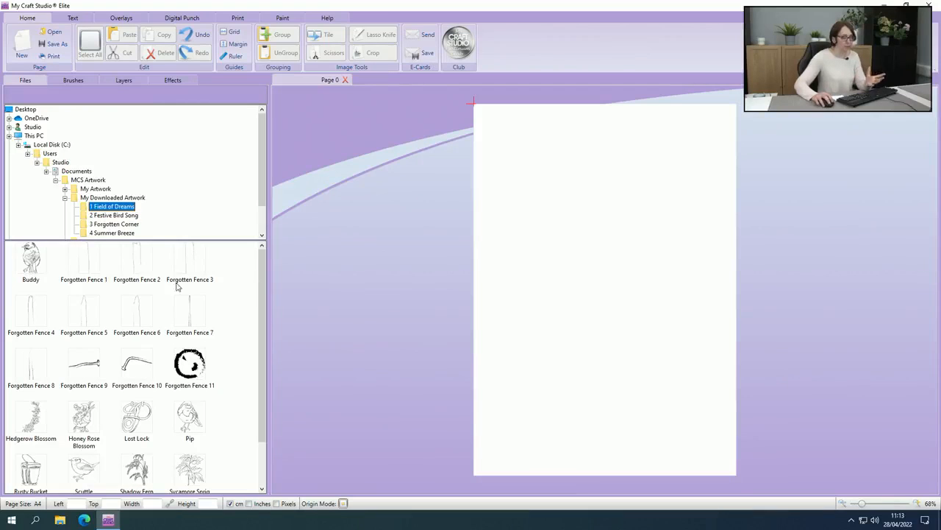
- Place Buddy at the page's upper left and enlarge it to about 8.98 by 15.4 cm
left_click_drag(21, 278, 375, 191)
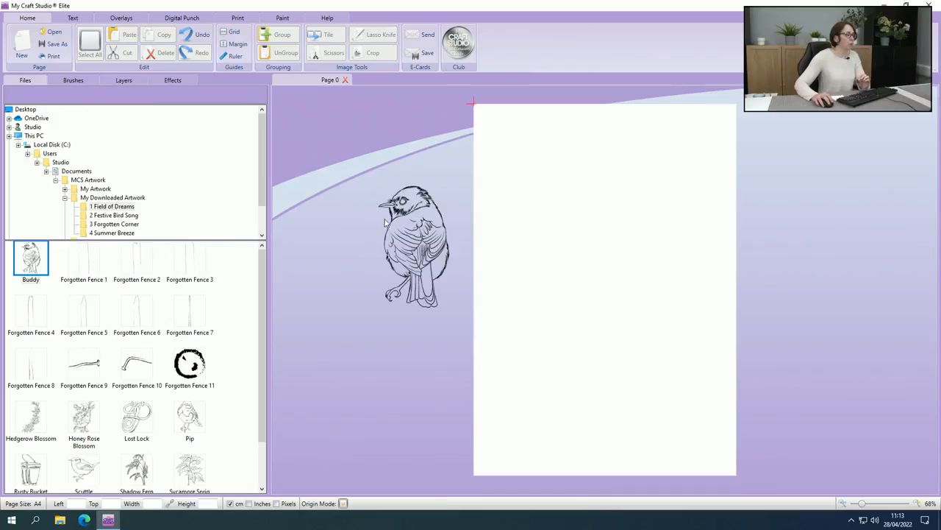
left_click_drag(412, 222, 531, 169)
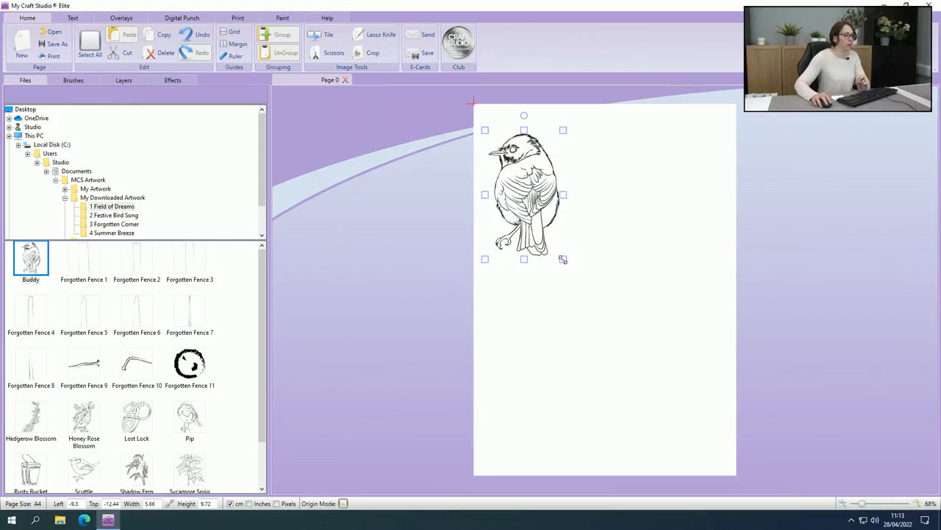
left_click_drag(563, 259, 618, 319)
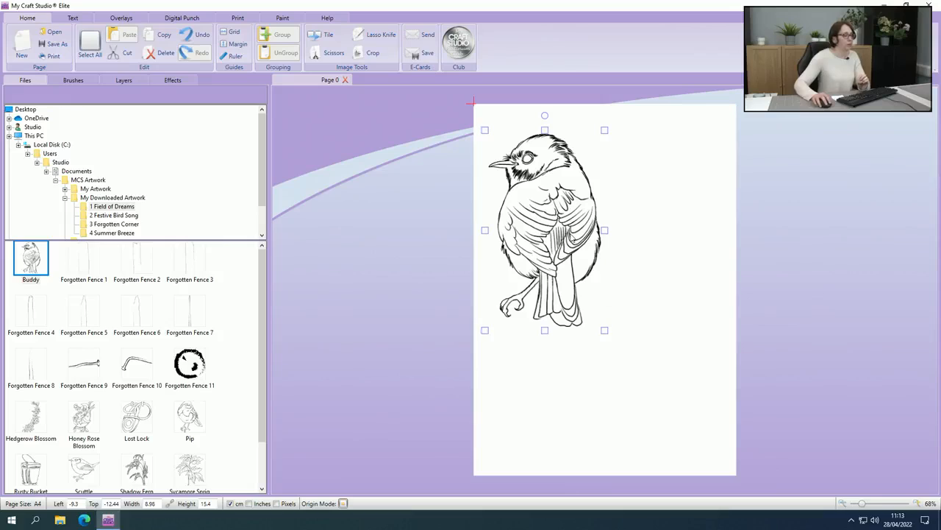
left_click_drag(574, 239, 571, 232)
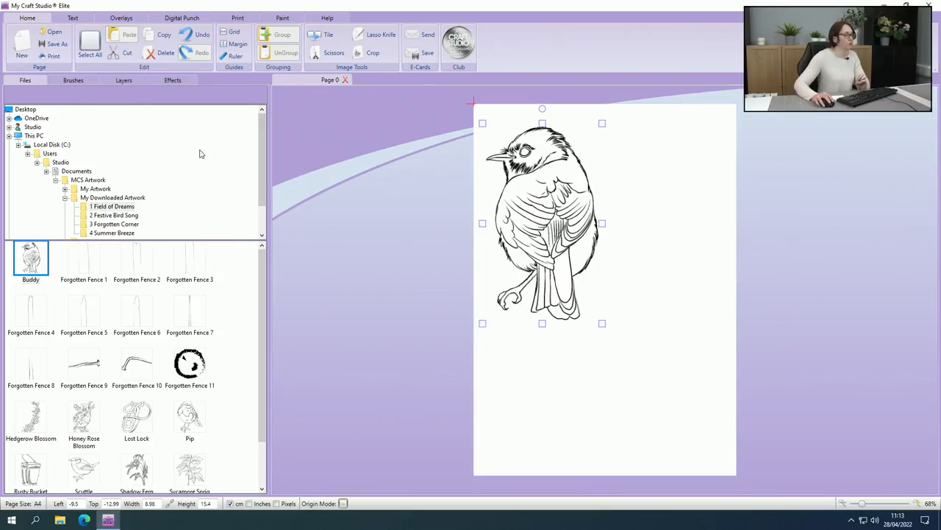
- Set the bird's red Colour Boost effect to 0.43
left_click(158, 81)
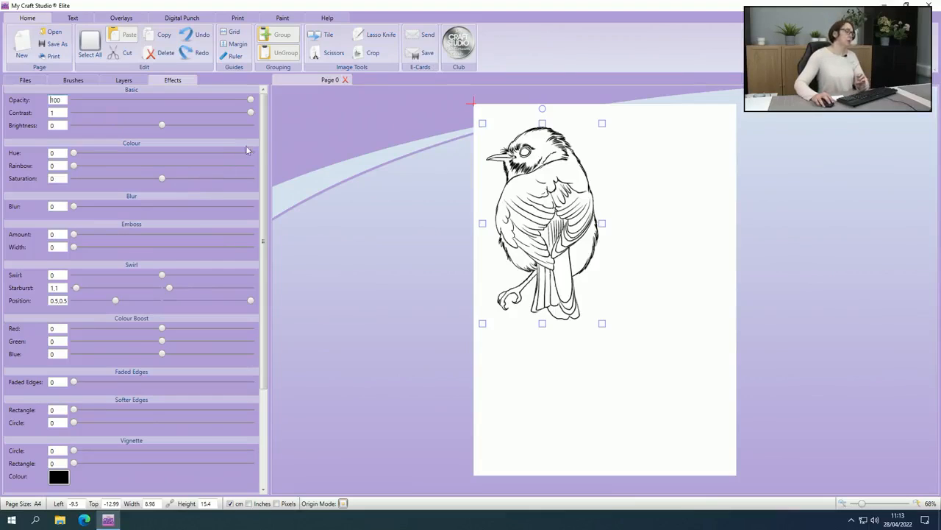
scroll(197, 245, "down", 3)
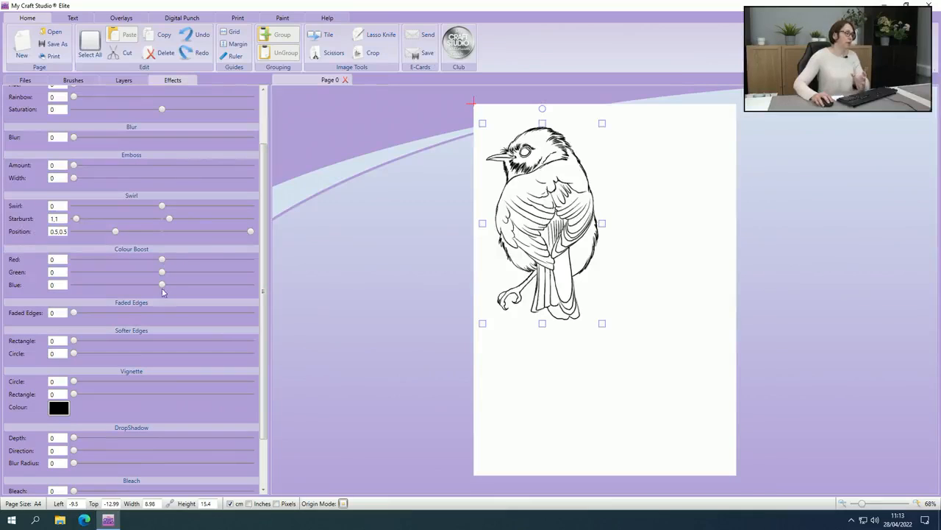
left_click_drag(162, 261, 196, 259)
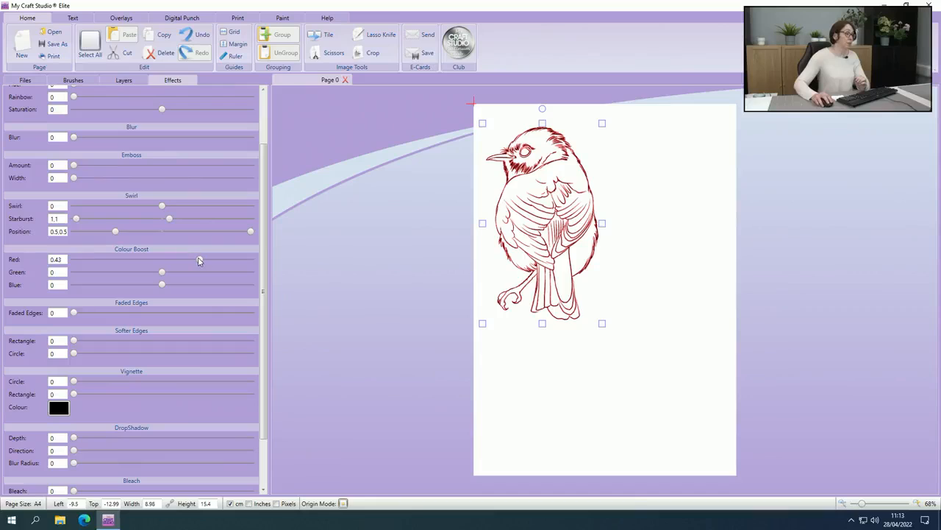
left_click_drag(264, 264, 263, 188)
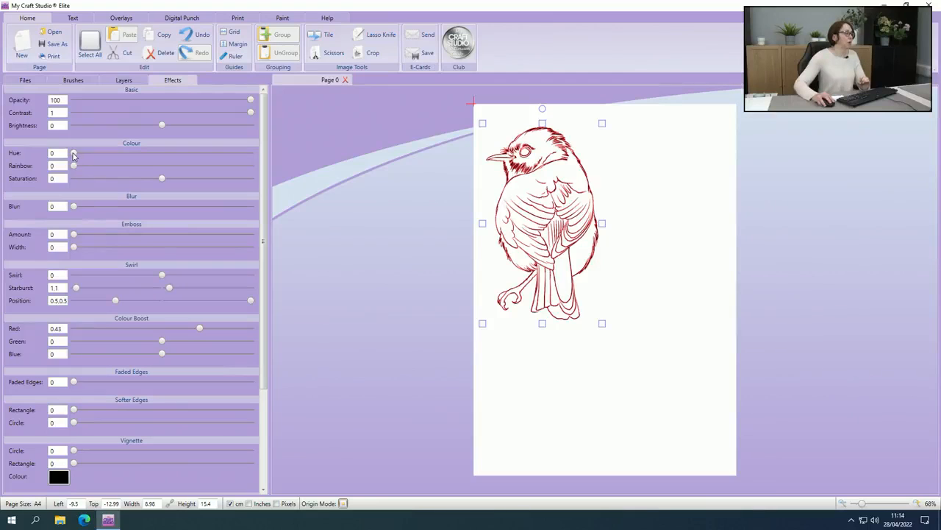
- Recolour the bird to a dark pink-red by setting its hue to 329 and its brightness to -0.08
mouse_move(73, 154)
left_mouse_down()
mouse_move(251, 156)
mouse_move(83, 164)
left_mouse_up()
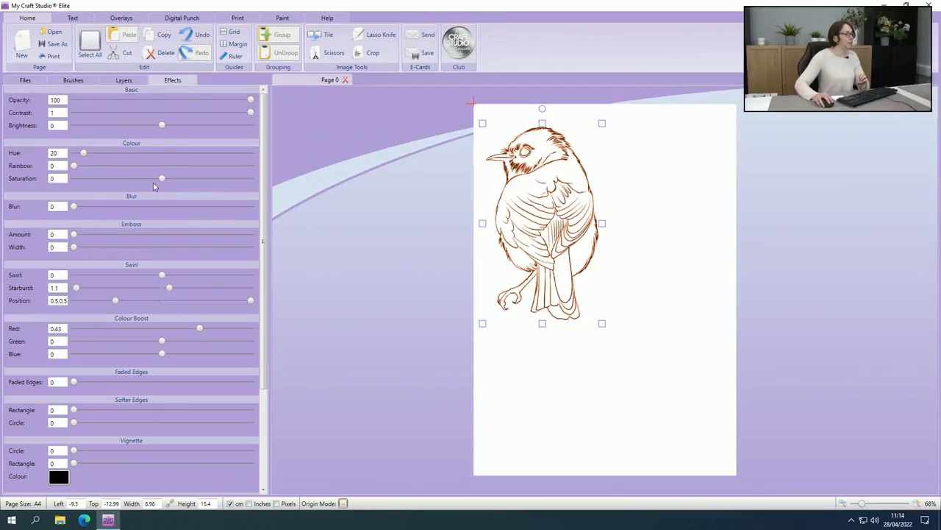
left_click_drag(163, 125, 187, 126)
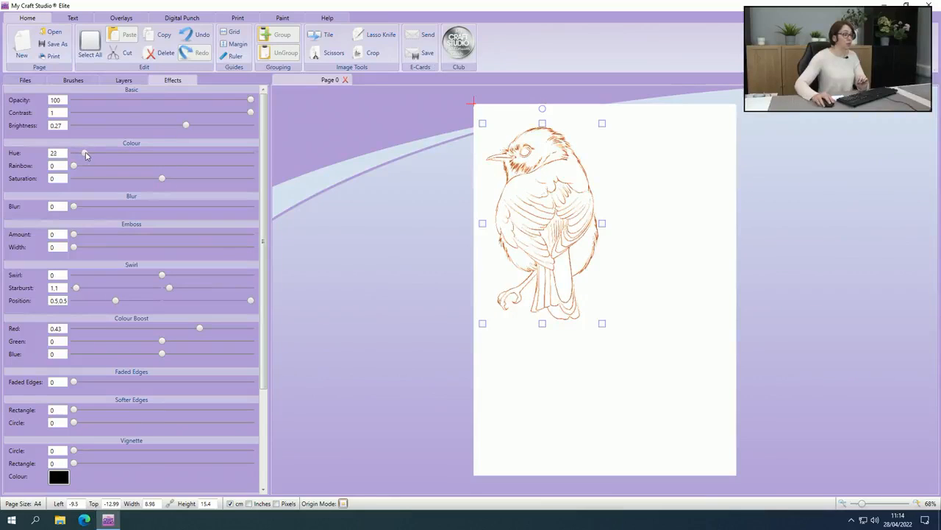
mouse_move(85, 154)
left_mouse_down()
mouse_move(247, 155)
mouse_move(236, 158)
left_mouse_up()
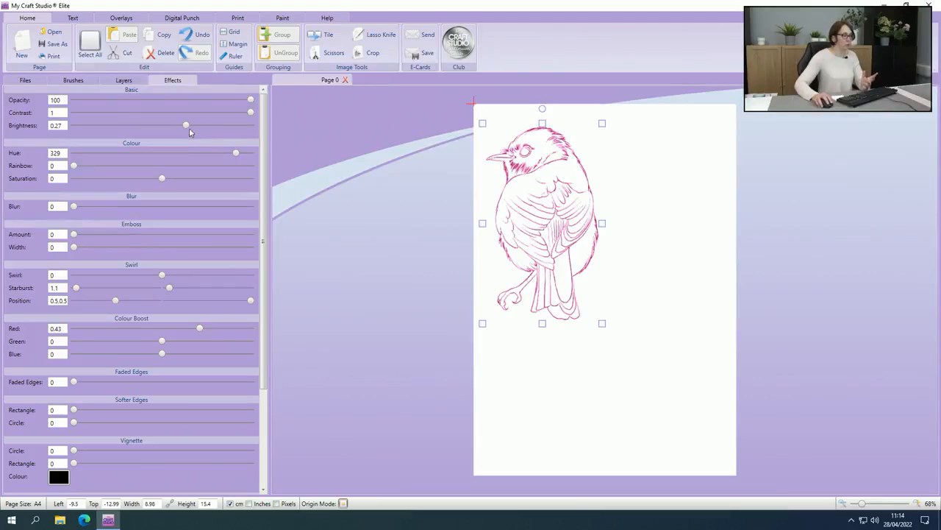
mouse_move(186, 128)
left_mouse_down()
mouse_move(212, 130)
mouse_move(145, 133)
mouse_move(155, 131)
left_mouse_up()
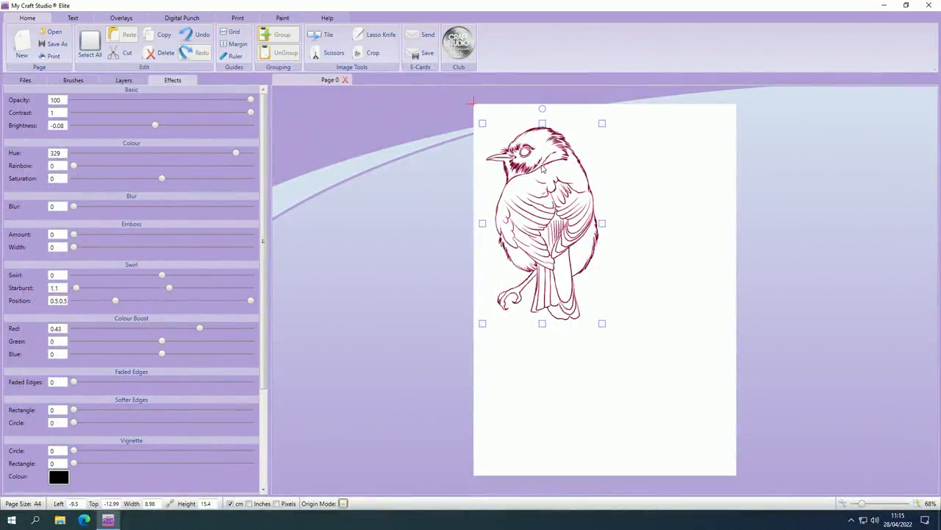
- Shrink the bird to about 2.9 by 4.98 cm at the page's upper-left corner and tile it across the whole page
left_click_drag(542, 169, 542, 174)
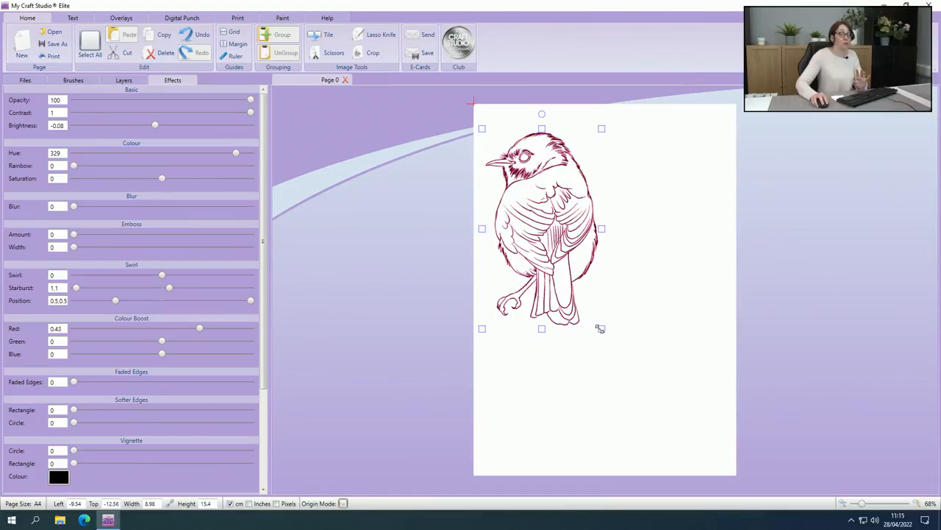
left_click_drag(602, 329, 503, 144)
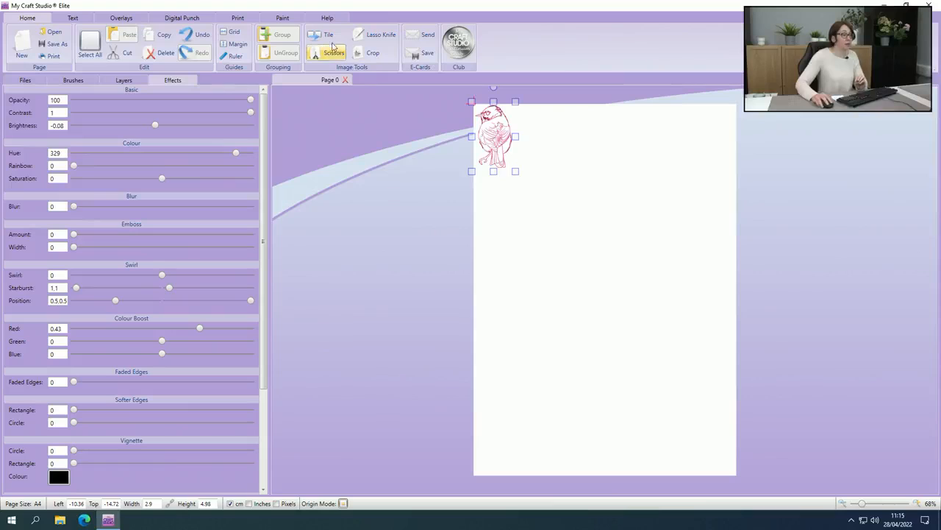
left_click_drag(515, 177, 728, 471)
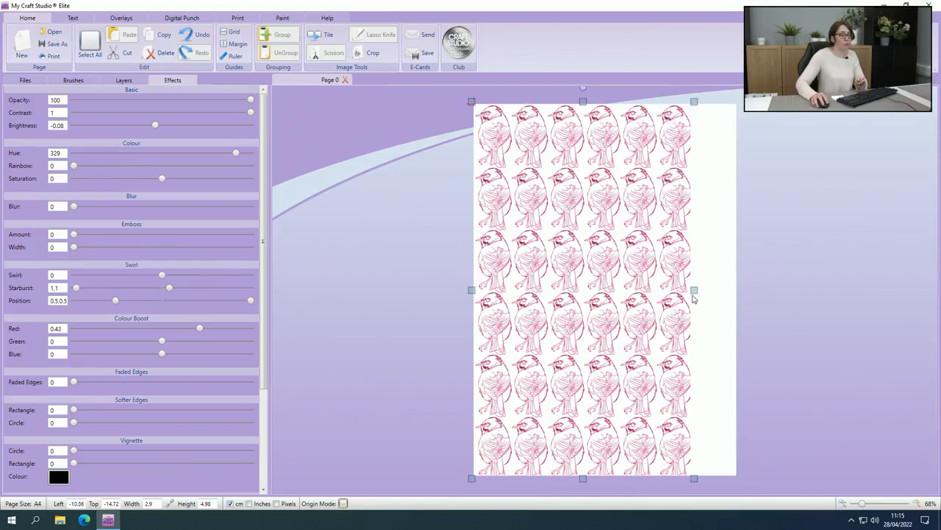
left_click_drag(692, 288, 735, 288)
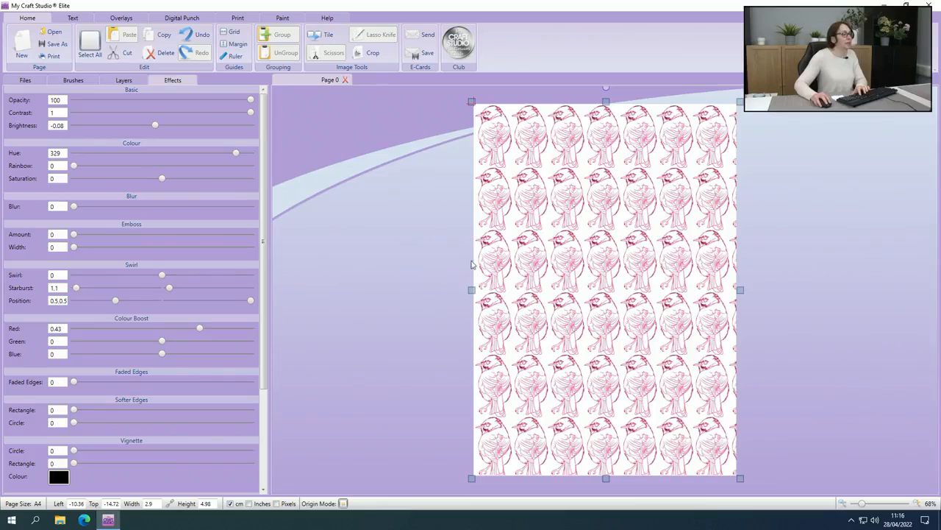
- Delete the tiled birds and place Buddy and Pip from the 1 Field of Dreams folder side by side on the page
key("Delete")
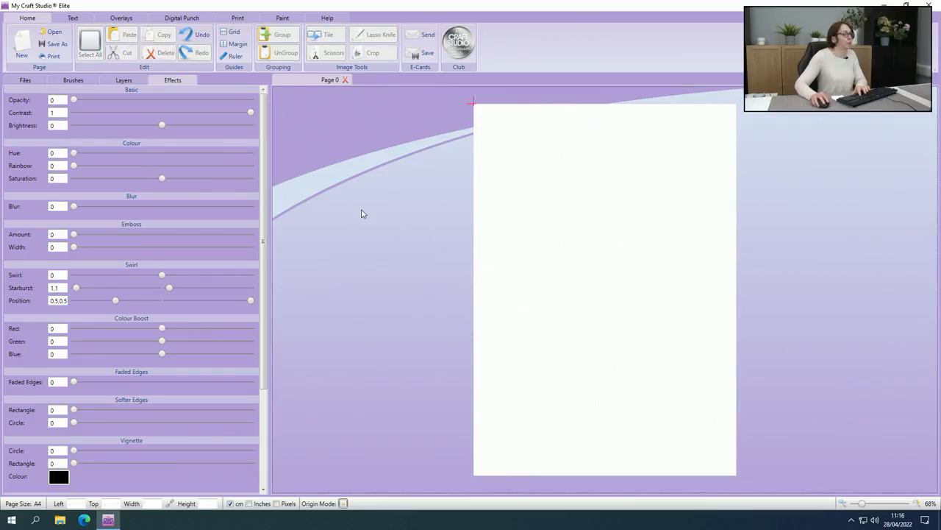
left_click(25, 80)
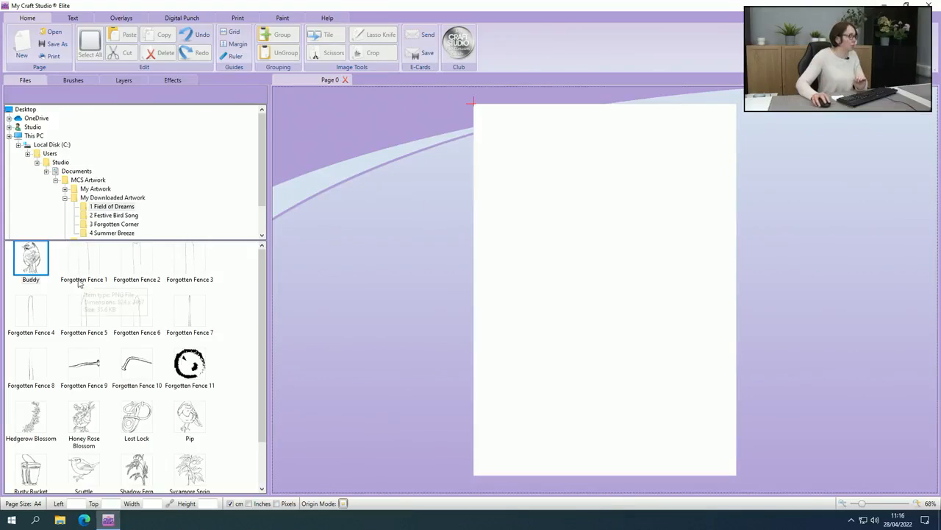
left_click_drag(30, 279, 579, 175)
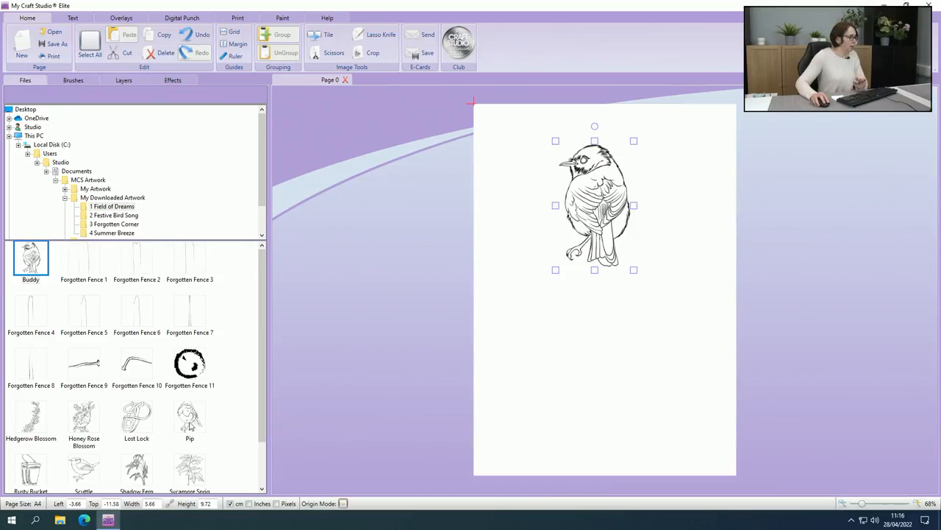
left_click_drag(190, 422, 654, 279)
left_click_drag(624, 240, 649, 288)
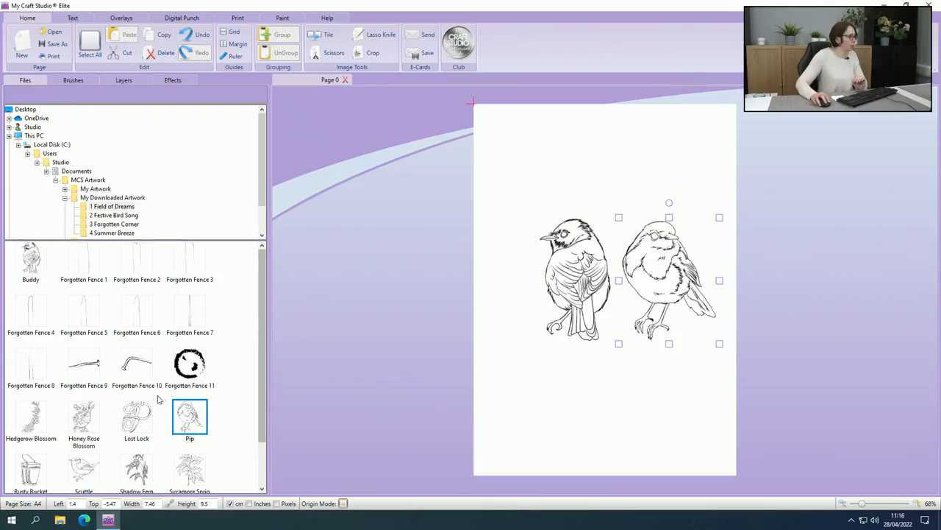
- Add Honey Rose Blossom beside the page so that it slightly overlaps the page's left edge
left_click_drag(79, 425, 344, 252)
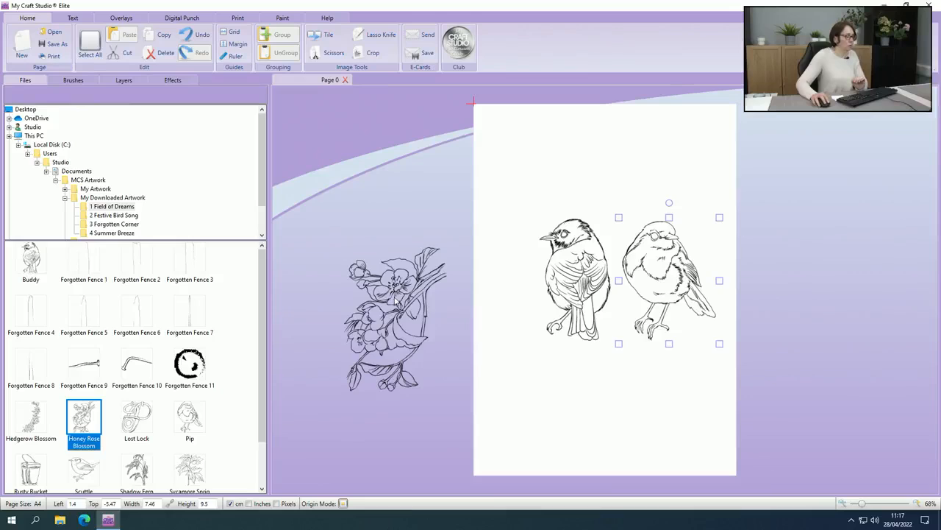
left_click_drag(391, 300, 382, 232)
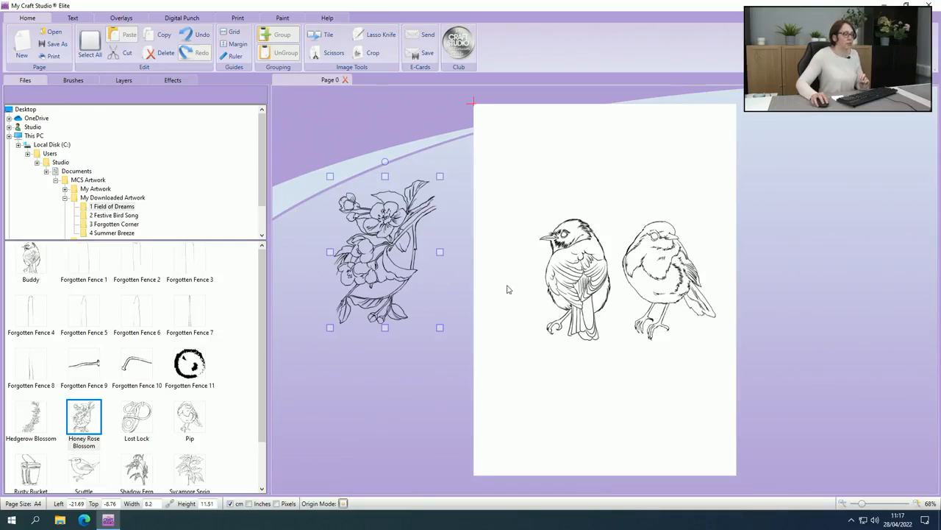
left_click_drag(401, 273, 452, 272)
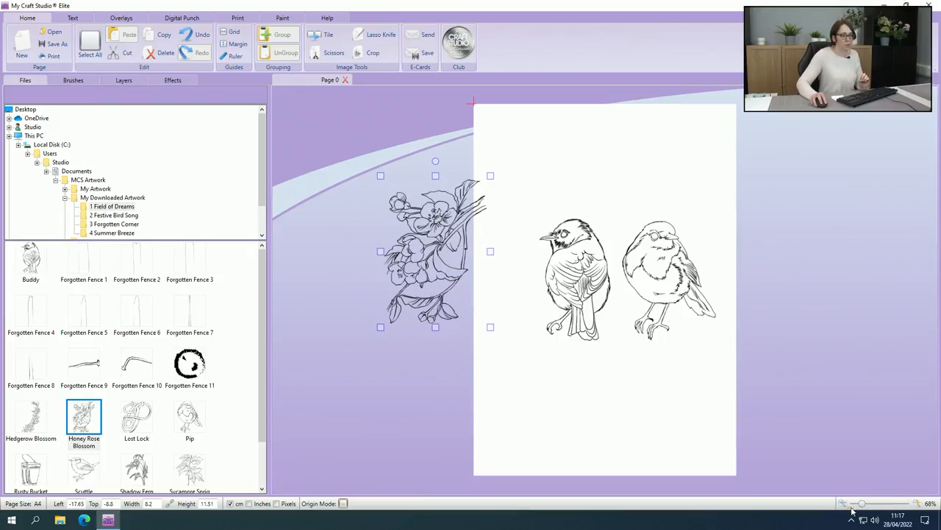
- Move Buddy and Pip a little higher on the page and shift the blossom further over the page's left edge
left_click_drag(864, 507, 870, 506)
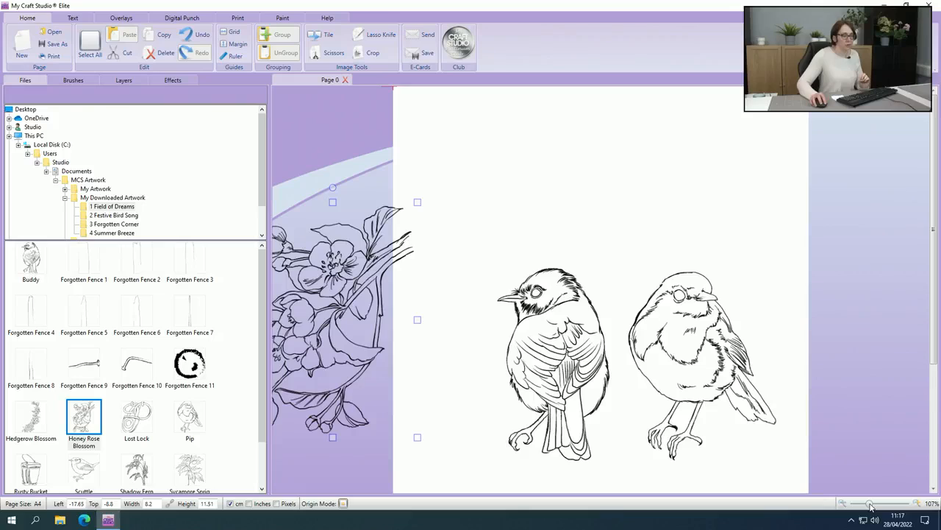
left_click_drag(596, 369, 599, 319)
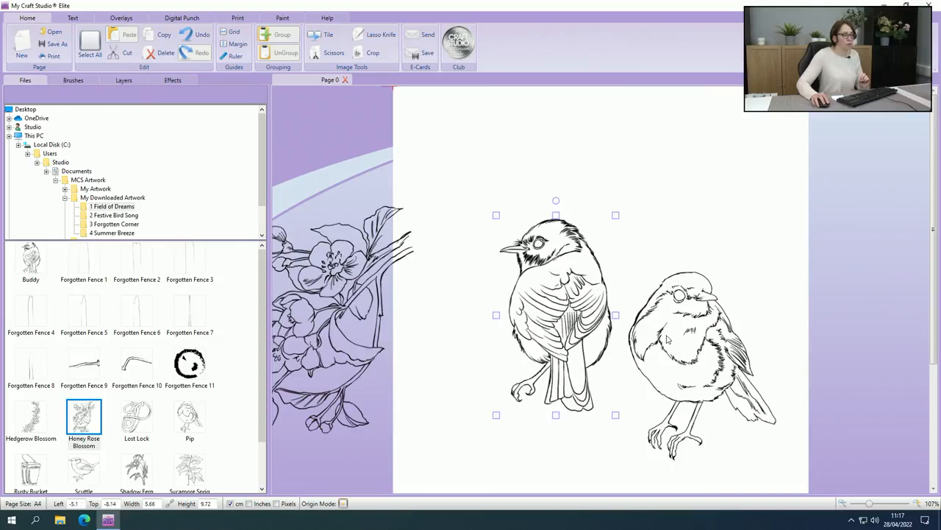
left_click_drag(668, 339, 659, 289)
left_click_drag(348, 304, 368, 295)
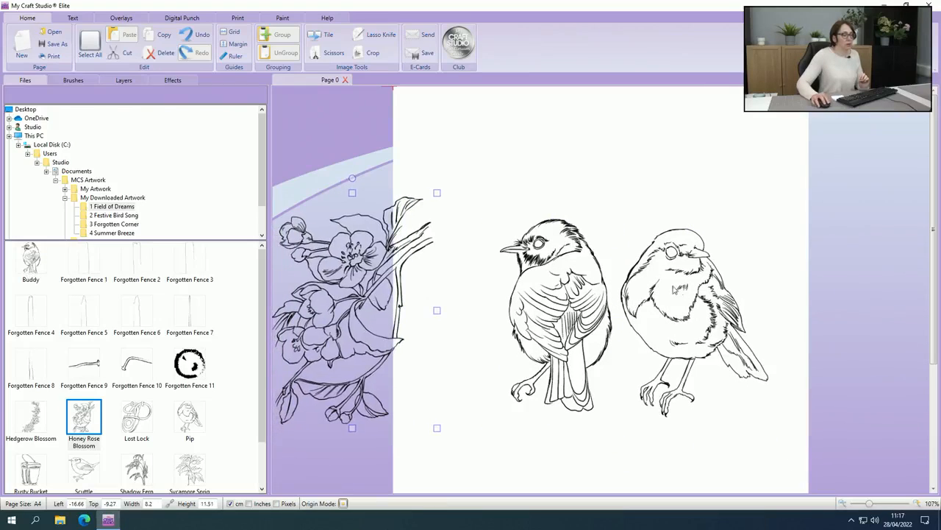
- Overlap Pip with Buddy's right side and reduce Buddy to about 5.19 by 8.91 cm
left_click_drag(686, 287, 645, 289)
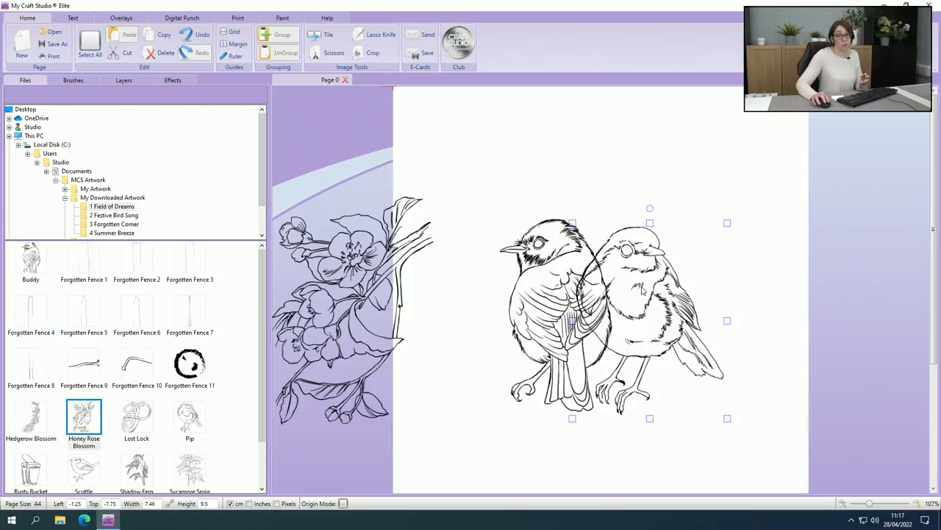
left_click_drag(642, 292, 638, 296)
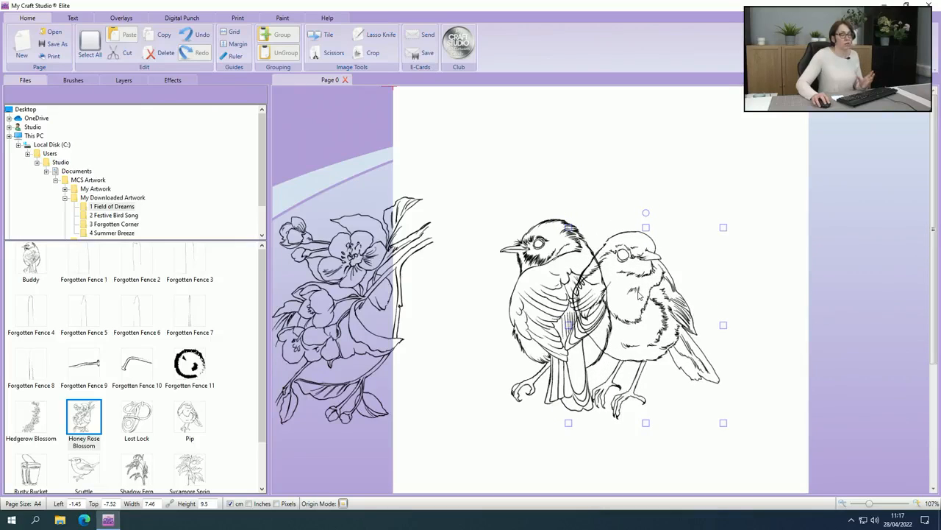
left_click_drag(638, 295, 643, 293)
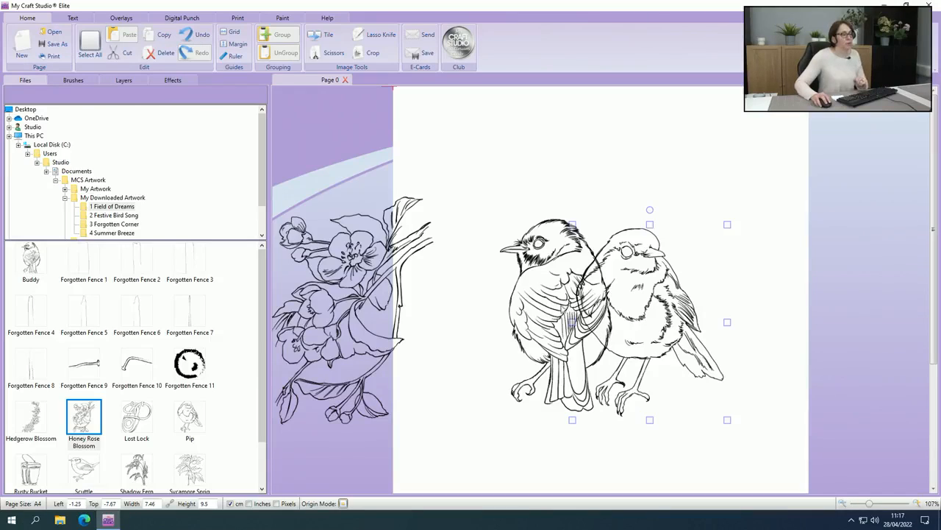
left_click_drag(569, 286, 567, 291)
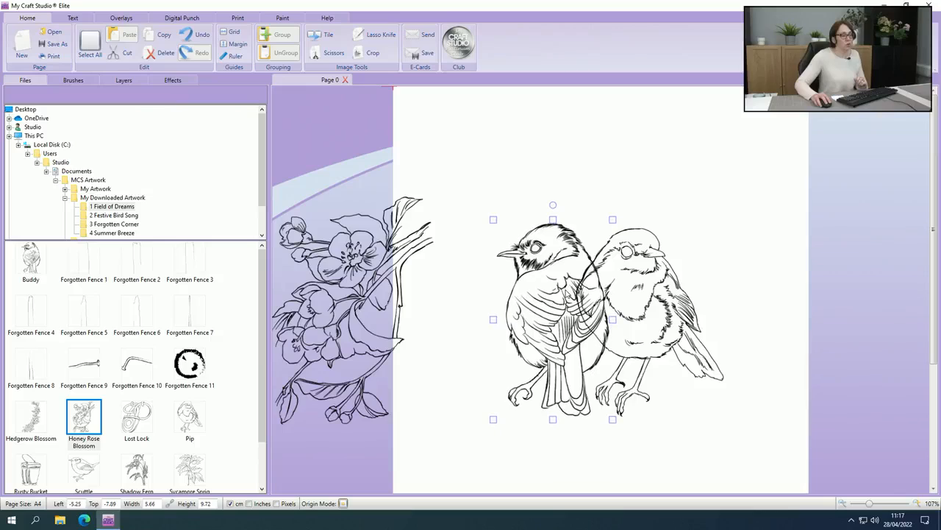
mouse_move(494, 226)
left_mouse_down()
mouse_move(506, 239)
mouse_move(501, 224)
left_mouse_up()
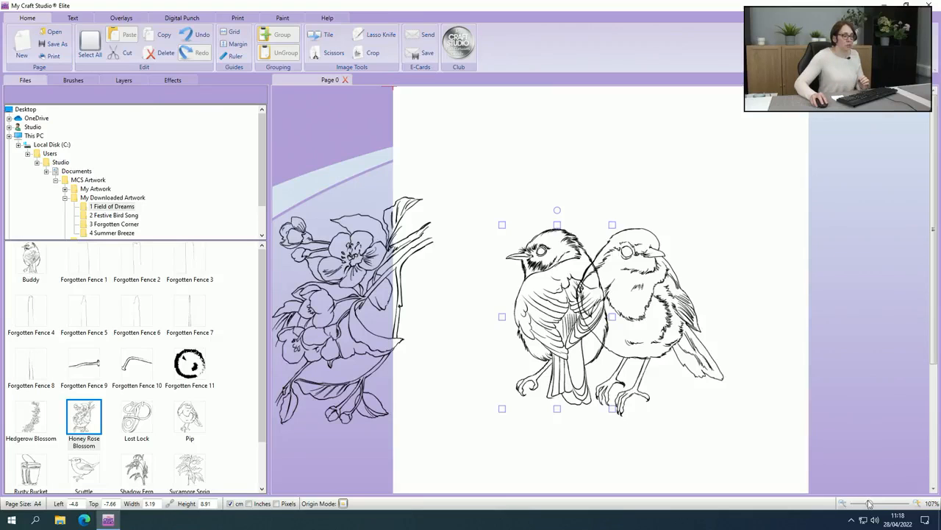
- Set Buddy's red Colour Boost effect to 0.56 to distinguish its lines from Pip's
left_click_drag(869, 503, 874, 503)
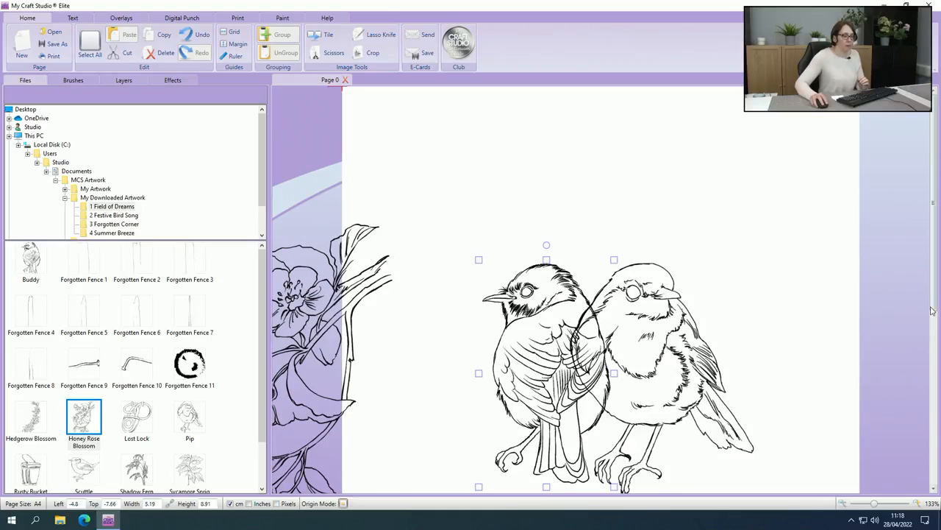
scroll(931, 311, "down", 3)
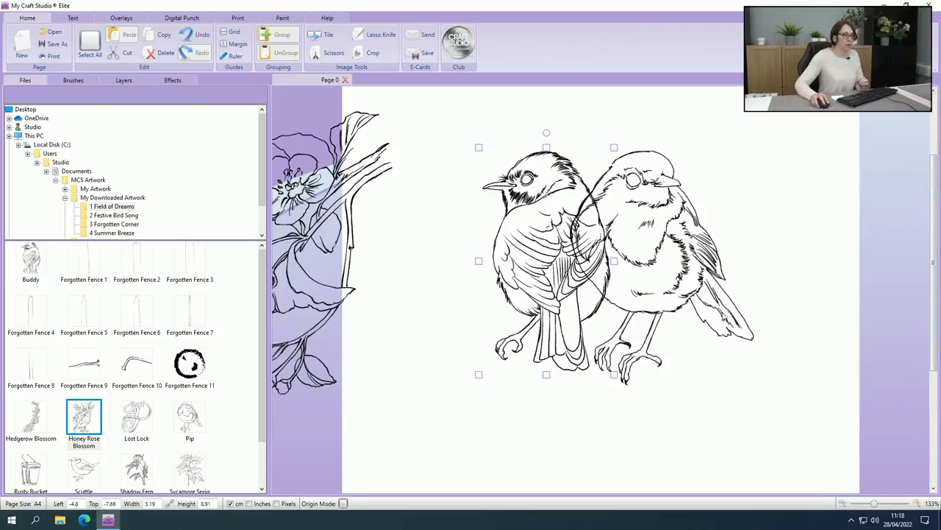
left_click_drag(874, 503, 881, 505)
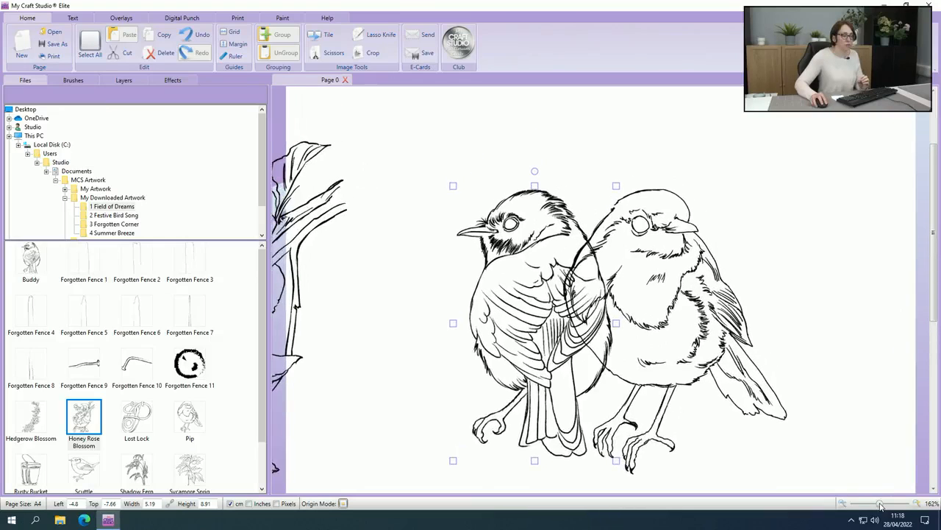
scroll(937, 294, "down", 1)
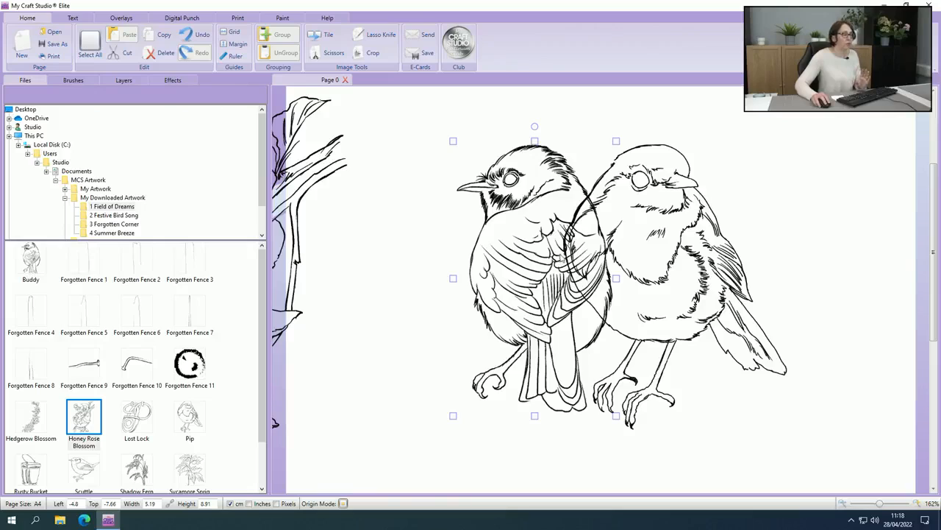
left_click(173, 80)
left_click_drag(162, 329, 210, 326)
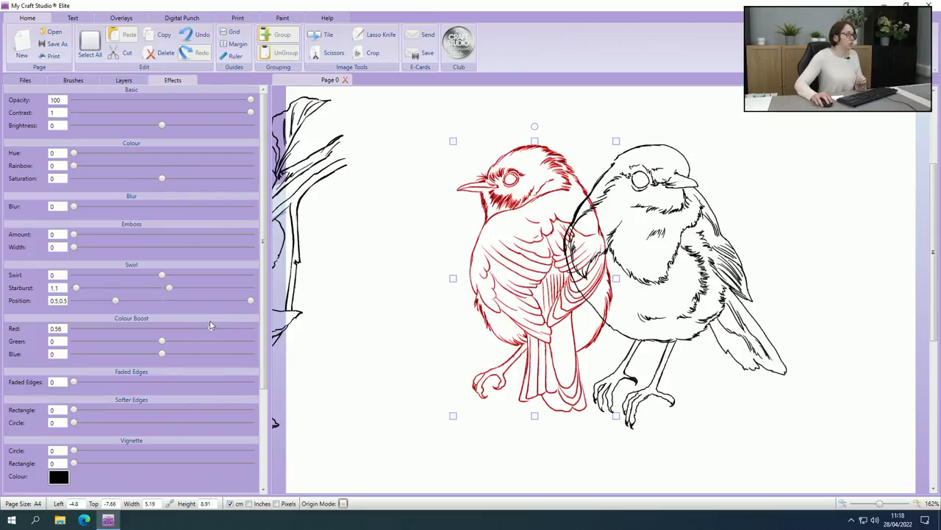
- Use the Scissors tool to outline the part of Buddy that overlaps Pip, tracing along Pip's edge
left_click(333, 53)
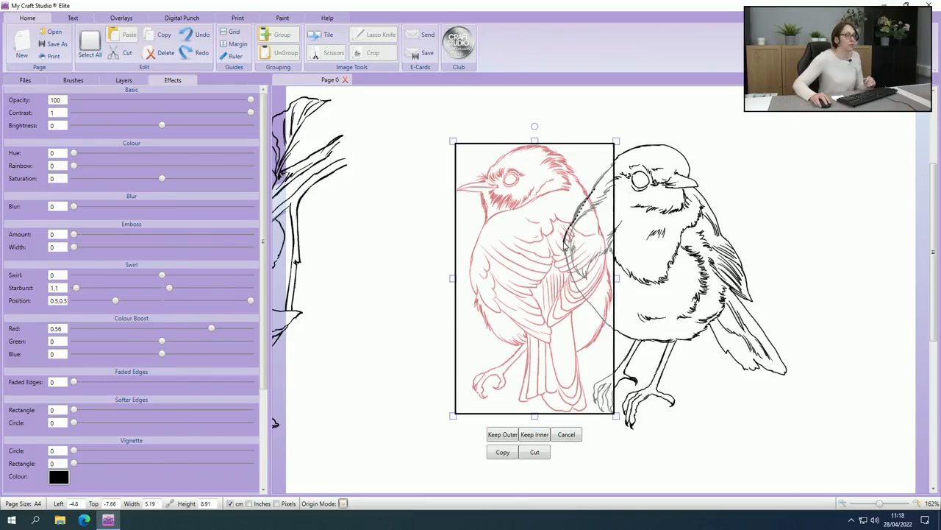
mouse_move(565, 253)
left_mouse_down()
mouse_move(581, 297)
mouse_move(606, 327)
mouse_move(622, 329)
mouse_move(652, 291)
mouse_move(648, 207)
mouse_move(638, 197)
left_mouse_up()
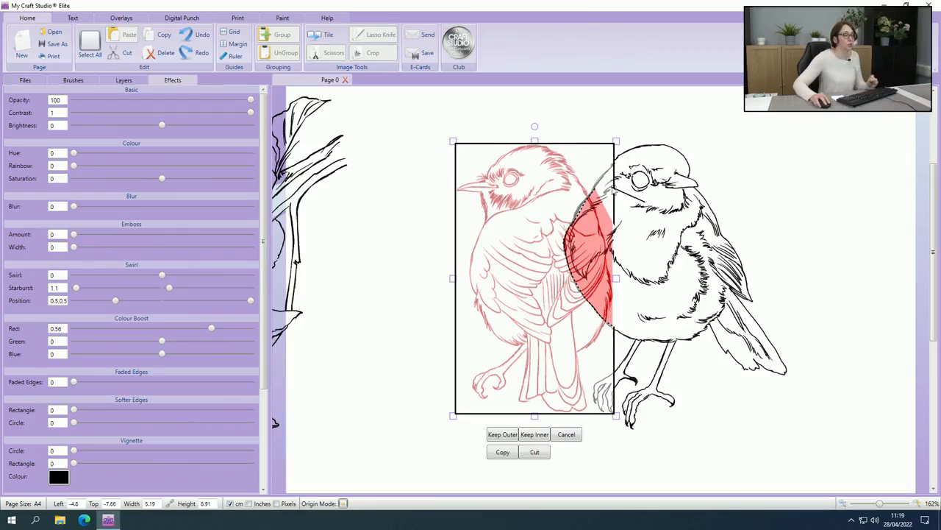
left_click_drag(638, 203, 595, 190)
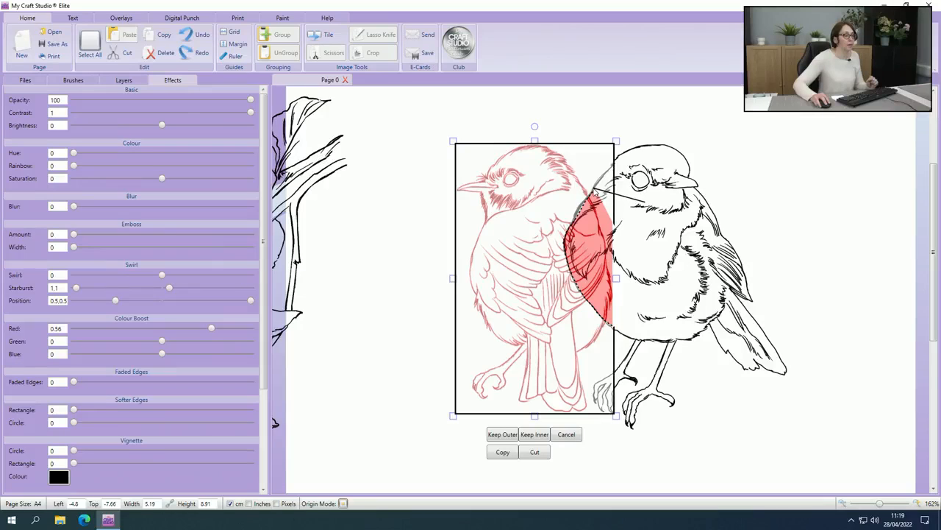
left_click_drag(595, 190, 595, 189)
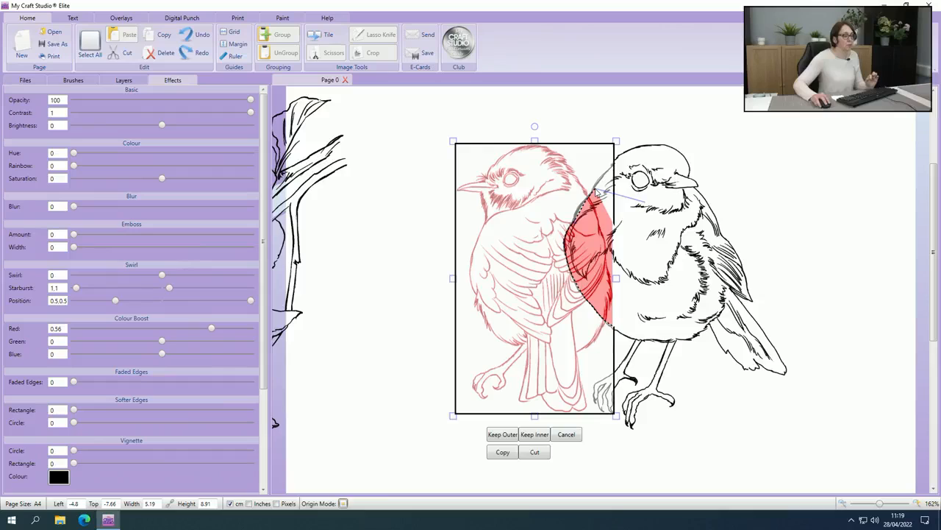
left_click(595, 190)
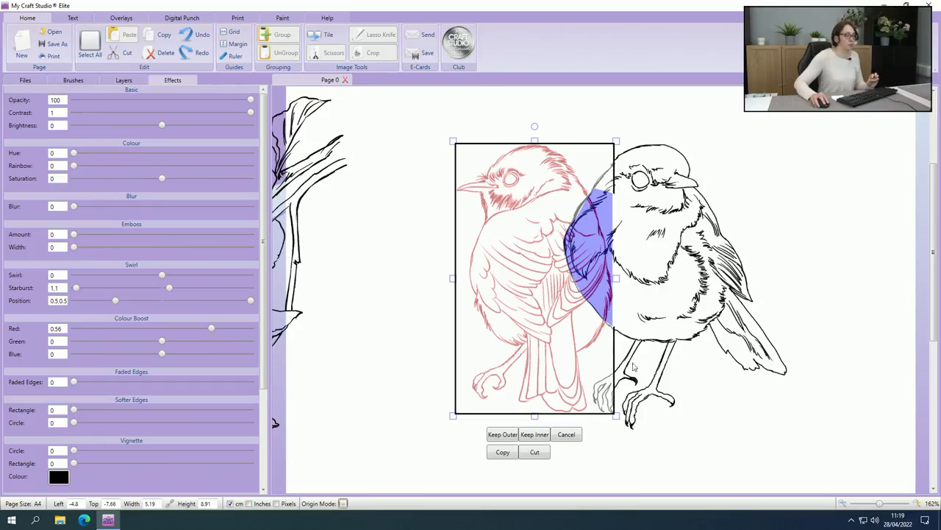
- Keep only the outer part of Buddy outside the traced area and reset its red Colour Boost to 0
left_click(534, 453)
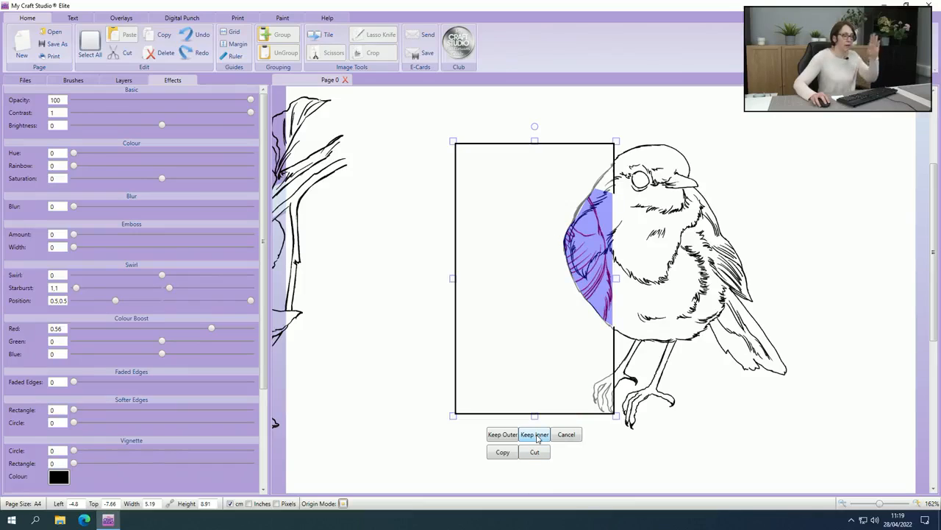
left_click(515, 438)
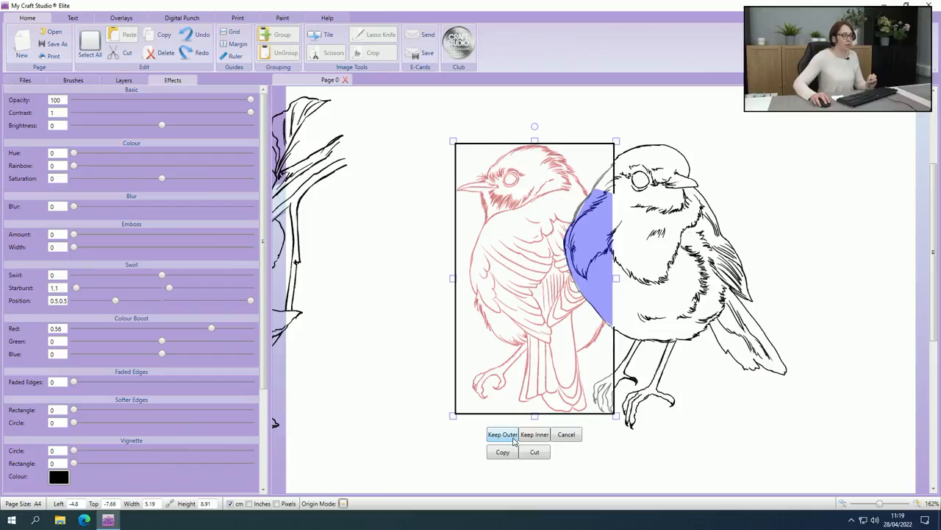
left_click(514, 438)
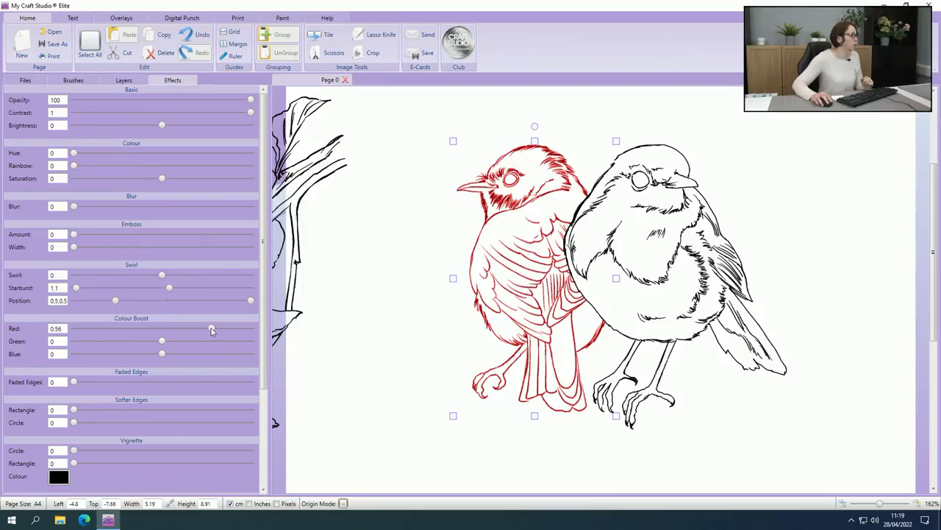
left_click_drag(65, 329, 45, 333)
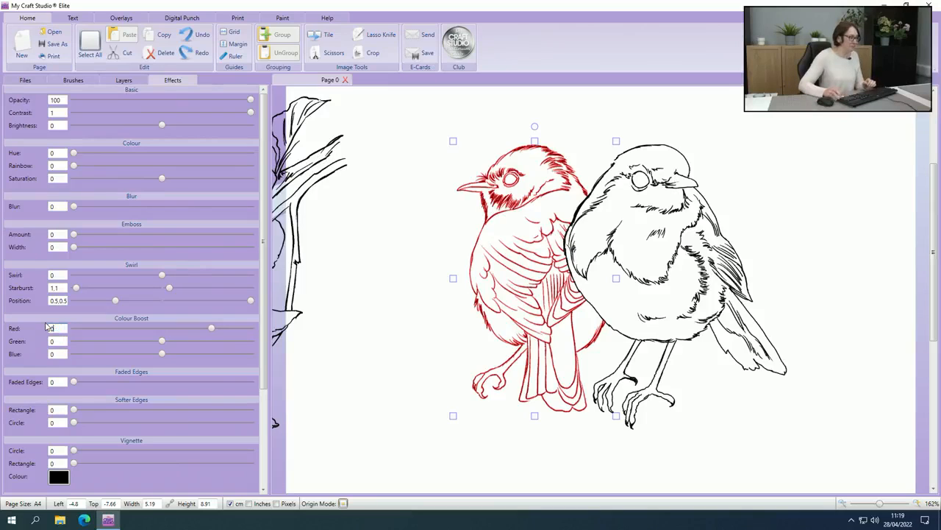
key("Return")
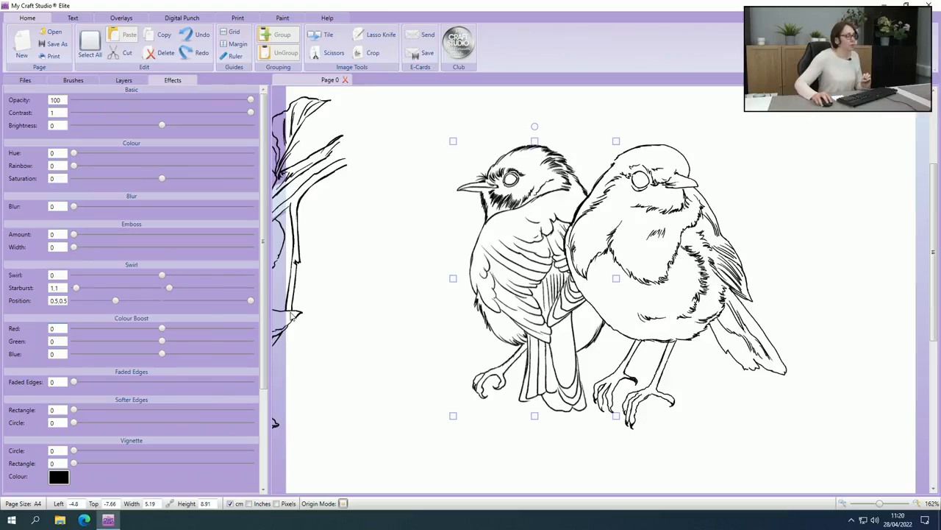
- Lay the blossom over both birds, enlarged to about 13.03 by 18.3 cm, with its red Colour Boost set to 0.75
left_click_drag(298, 318, 609, 324)
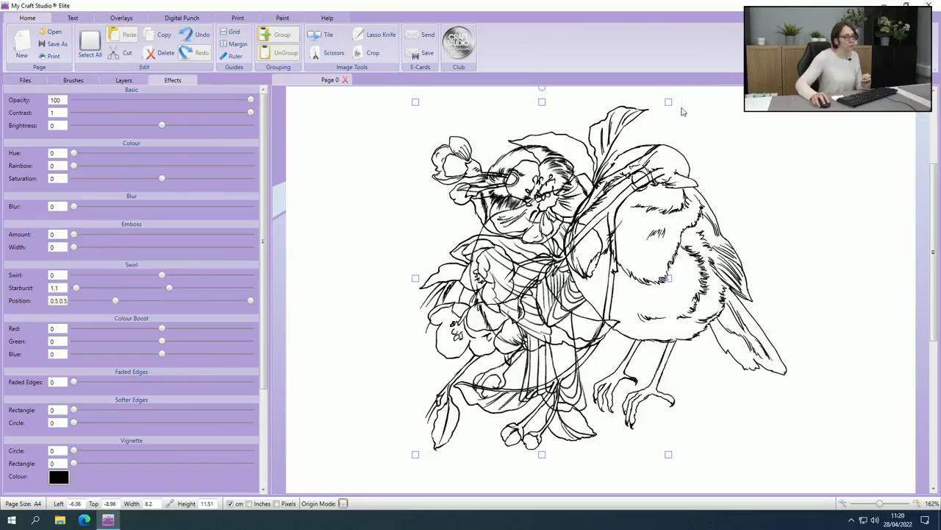
left_click_drag(879, 503, 873, 503)
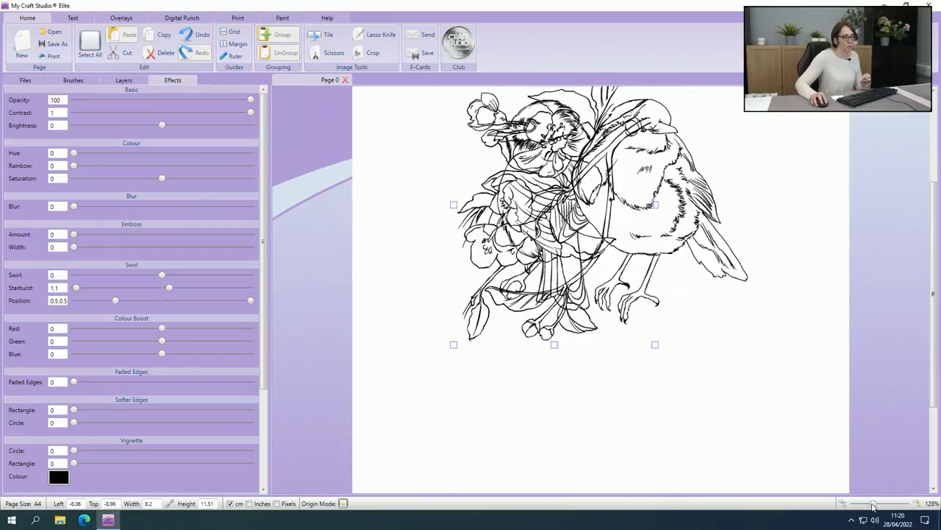
scroll(792, 380, "up", 1)
scroll(787, 374, "up", 1)
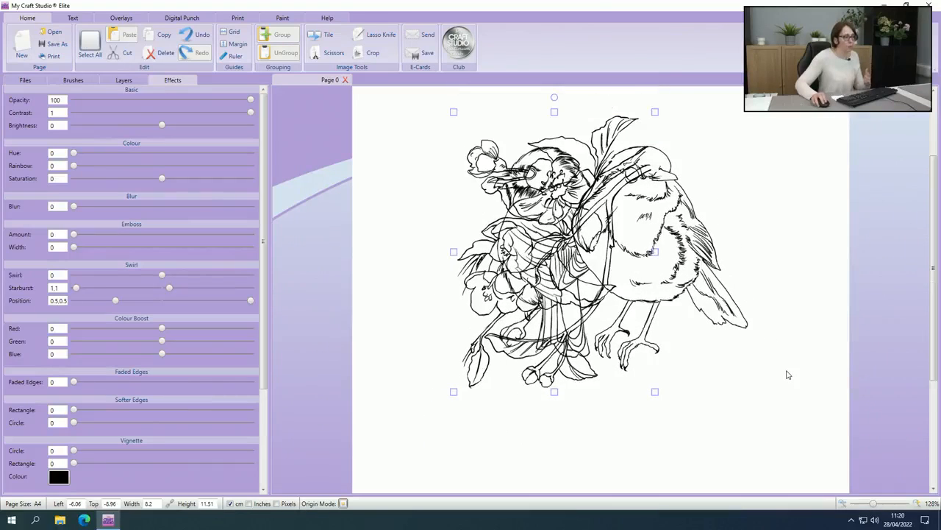
left_click_drag(655, 111, 719, 22)
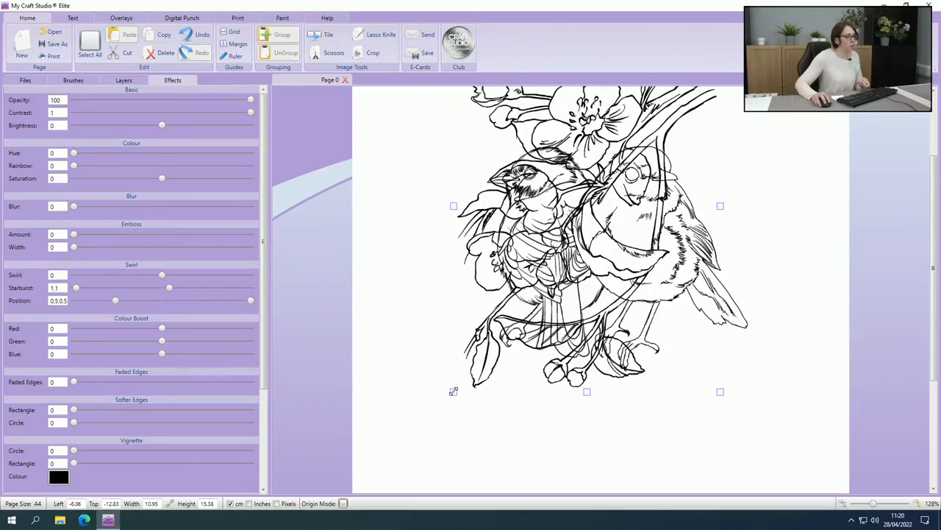
left_click_drag(454, 391, 476, 428)
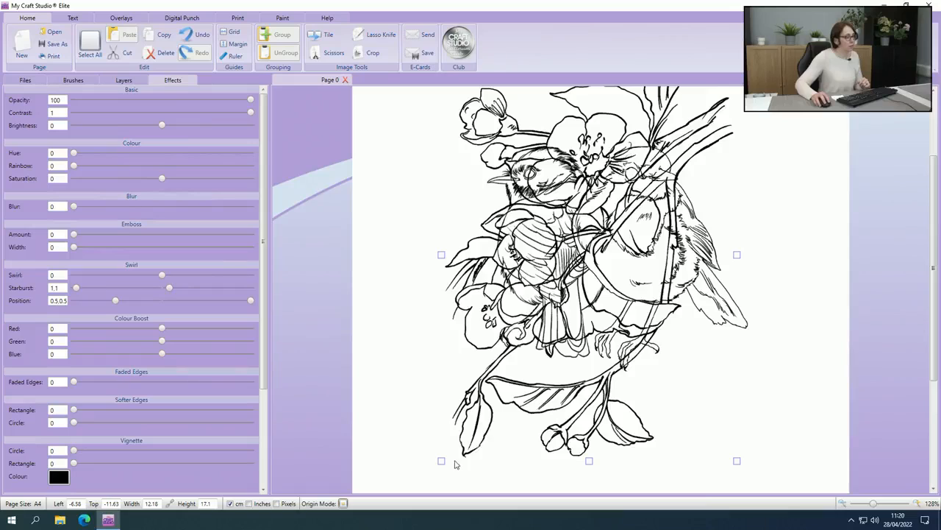
left_click_drag(444, 463, 422, 491)
left_click_drag(479, 427, 518, 416)
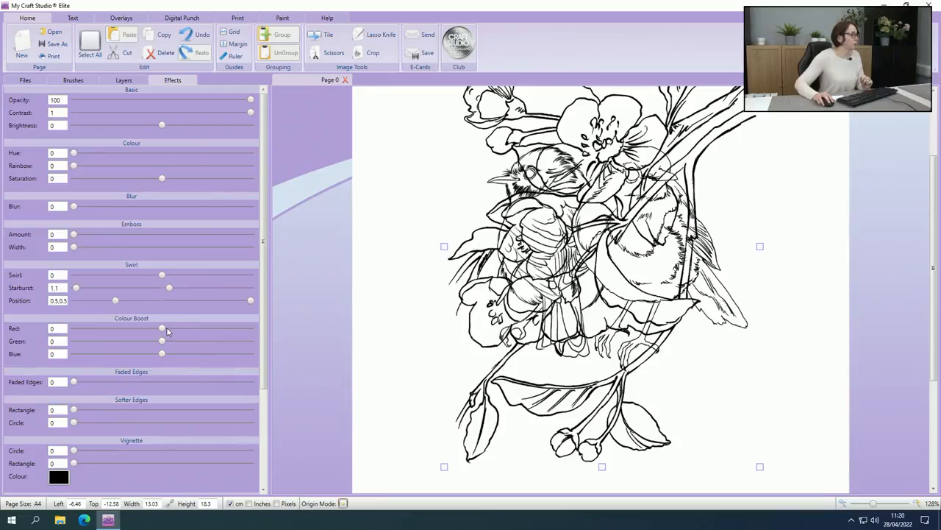
left_click_drag(165, 329, 229, 331)
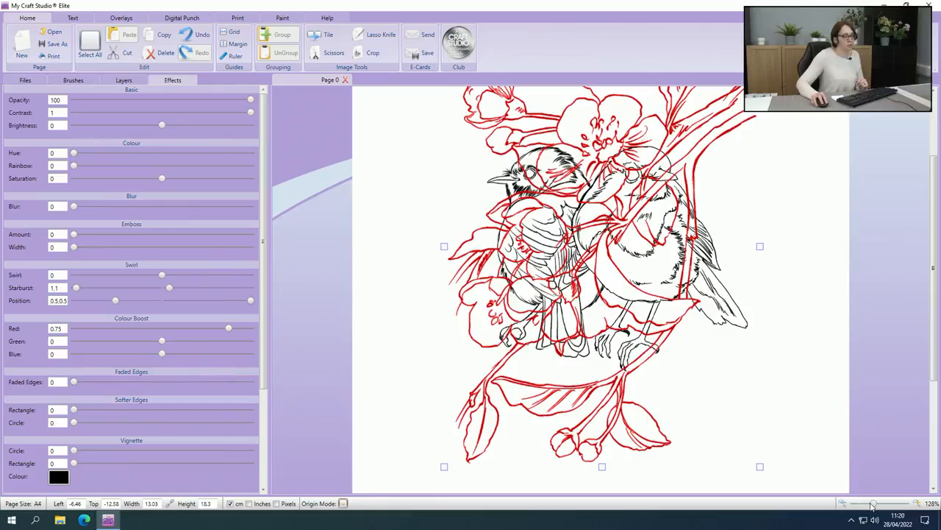
- Start a Scissors outline on the blossom, tracing Buddy's outer side from below the beak past the leg and across the tail
left_click_drag(873, 506, 883, 504)
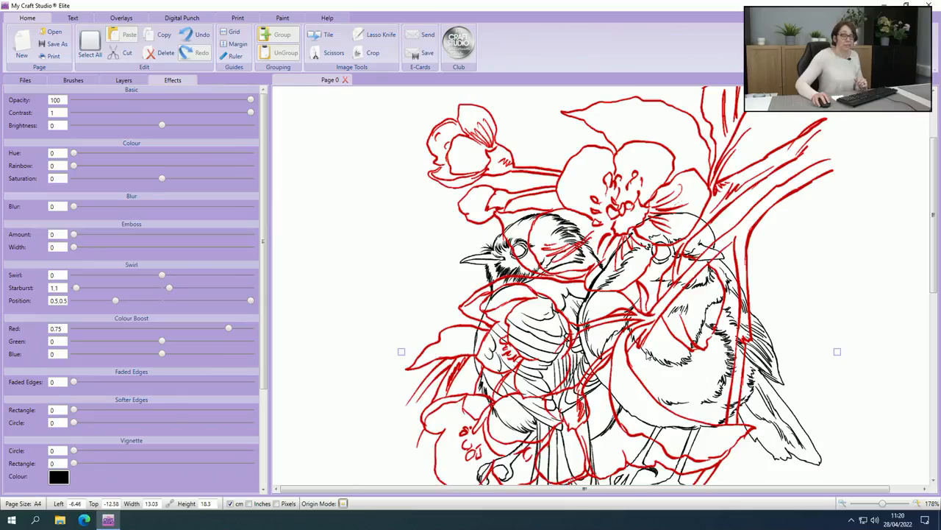
left_click(327, 97)
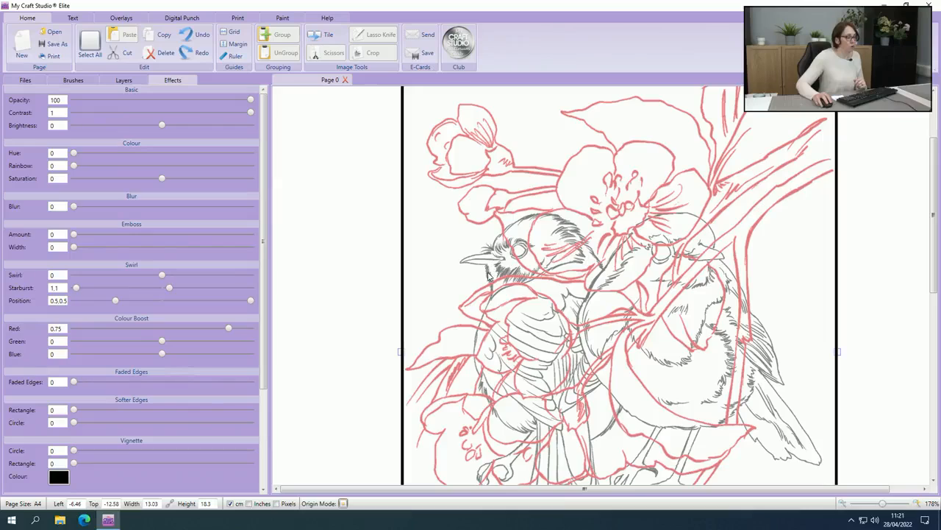
mouse_move(488, 273)
left_mouse_down()
mouse_move(494, 302)
mouse_move(476, 340)
mouse_move(480, 376)
mouse_move(501, 424)
mouse_move(530, 444)
mouse_move(481, 475)
mouse_move(538, 439)
mouse_move(540, 447)
left_mouse_up()
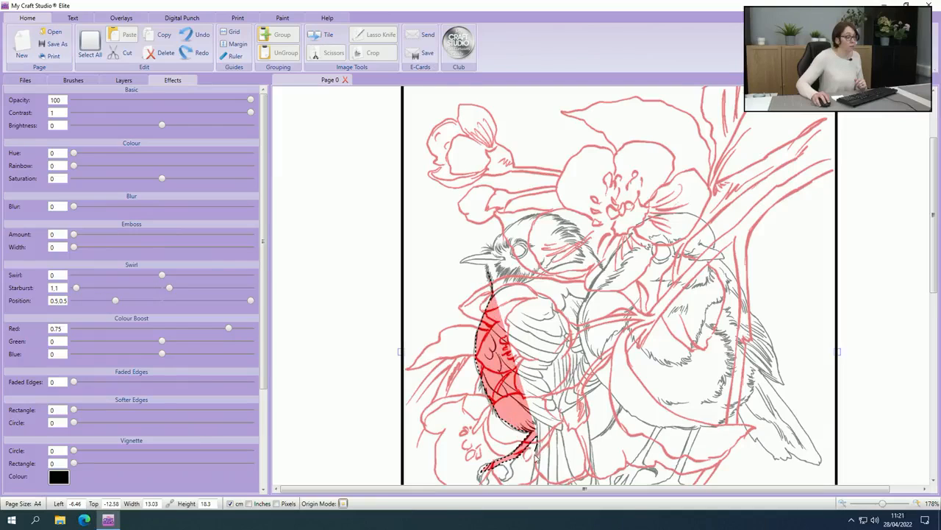
left_click(536, 461)
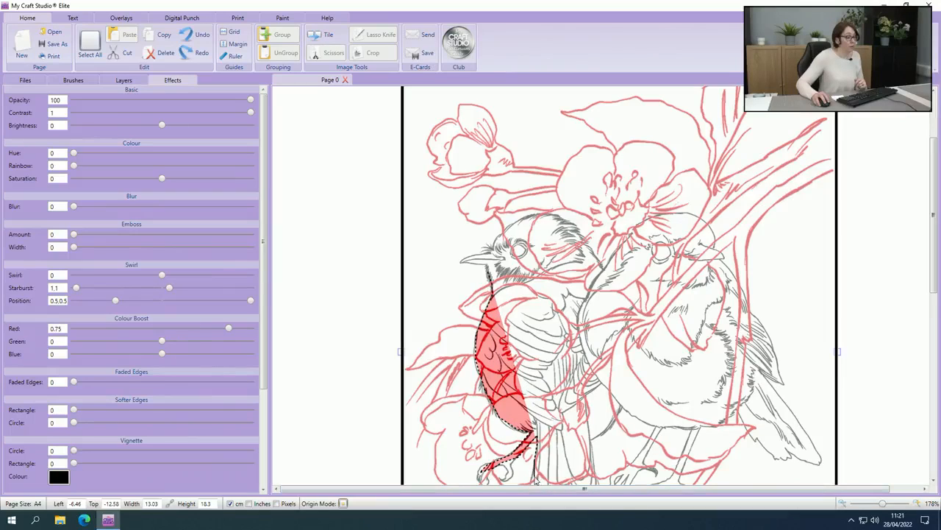
left_click(533, 485)
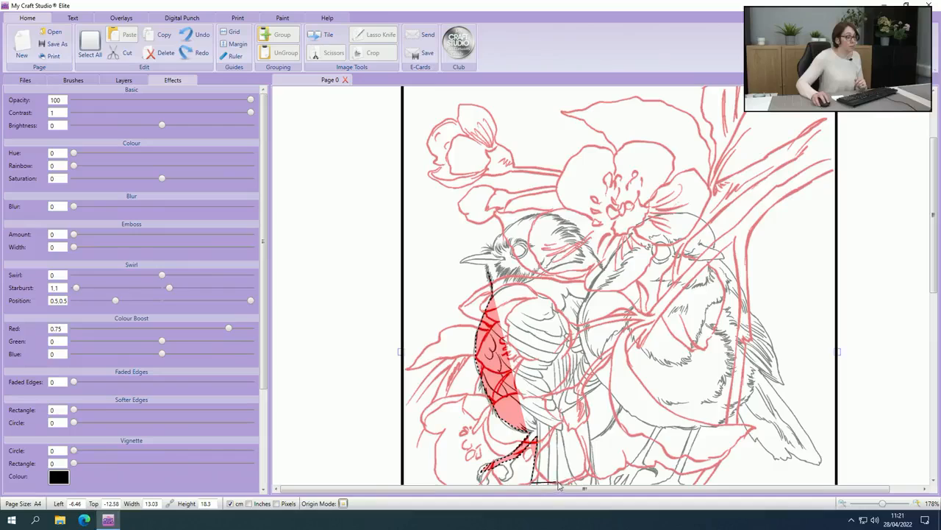
left_click(596, 483)
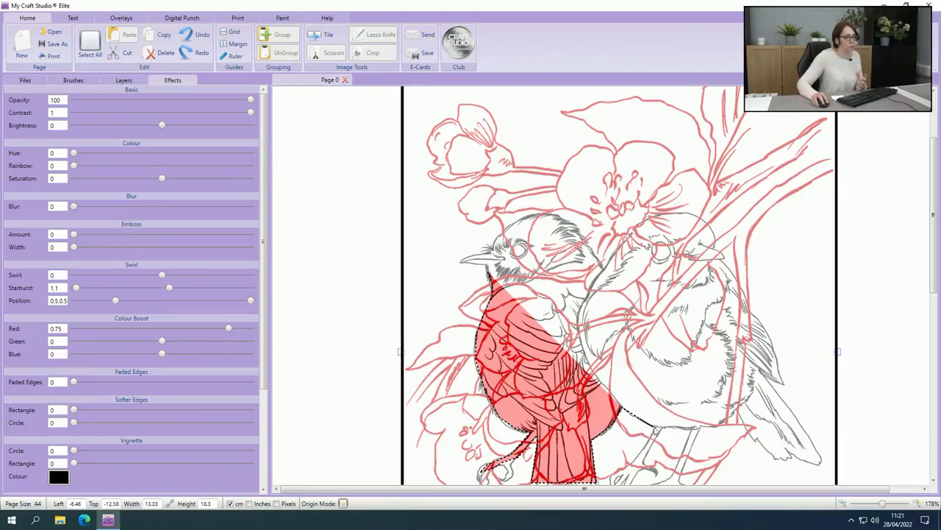
- Continue the cut outline around Pip's legs and along the underside to the tip of the blossom's leaf beside Pip's tail
left_click(654, 429)
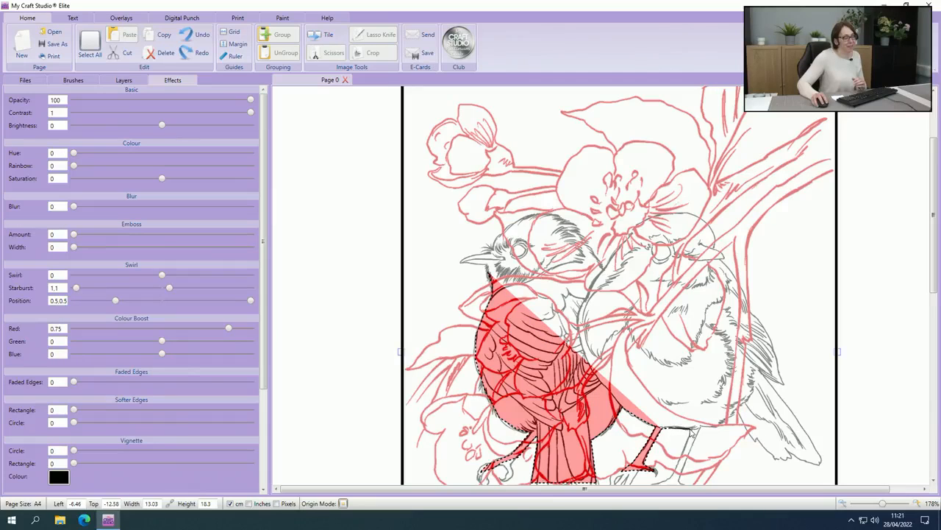
left_click(690, 428)
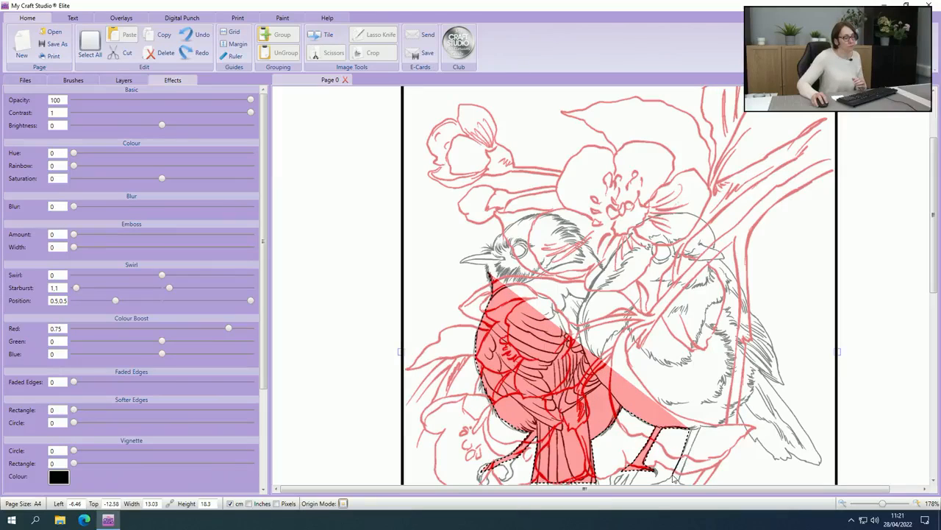
left_click(672, 480)
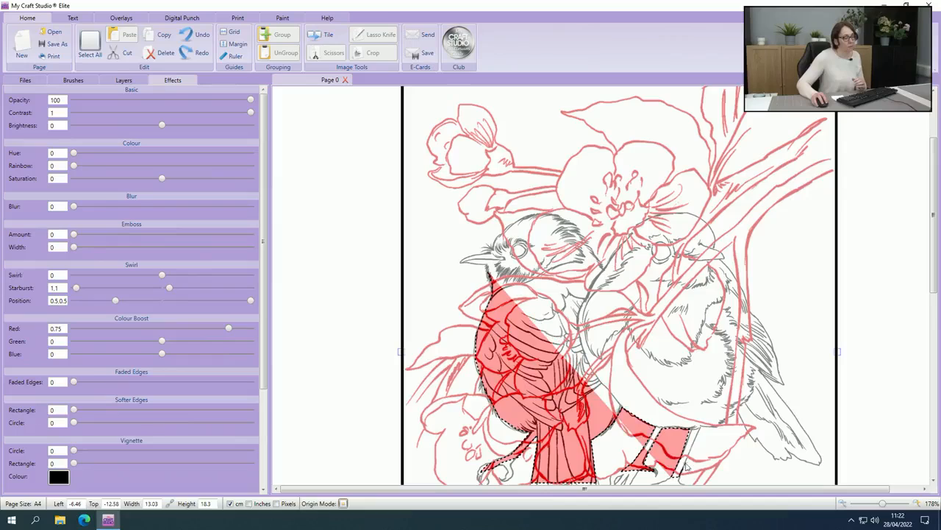
left_click(700, 428)
left_click(711, 427)
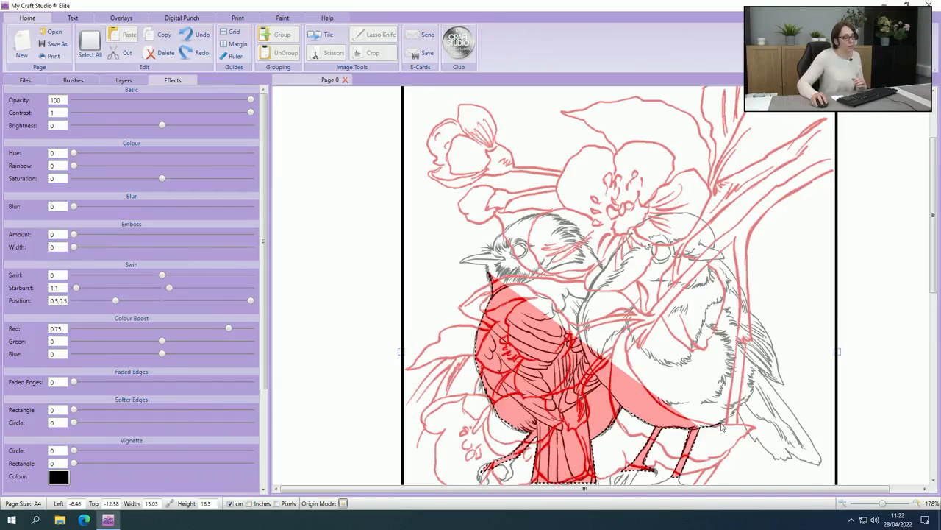
left_click(721, 426)
left_click(731, 419)
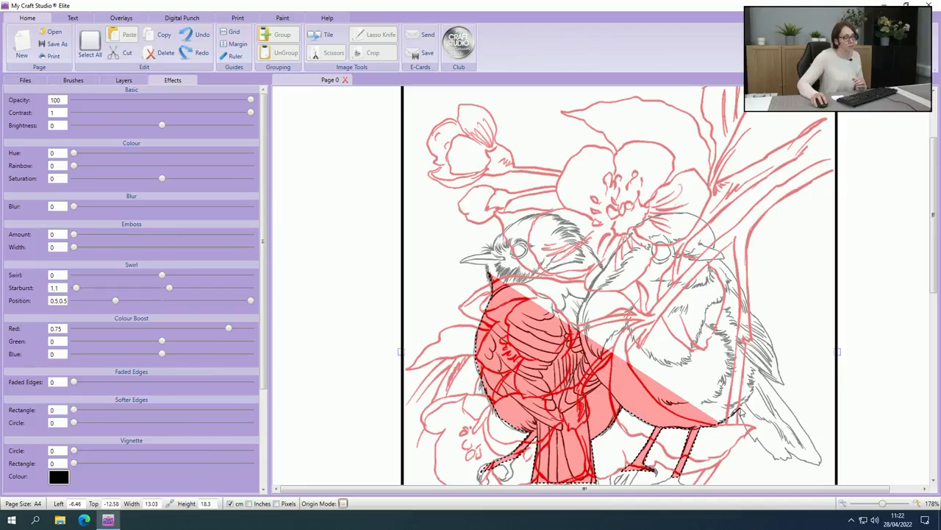
left_click(745, 424)
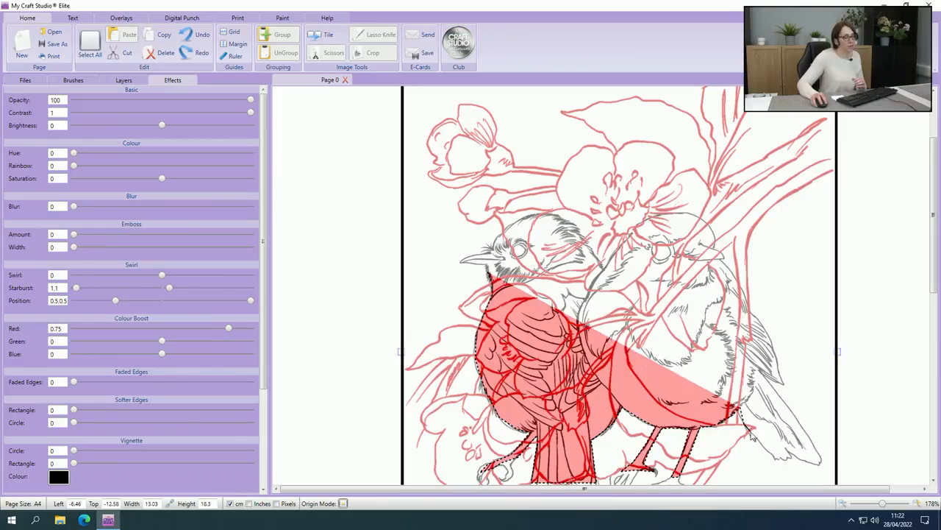
left_click(757, 430)
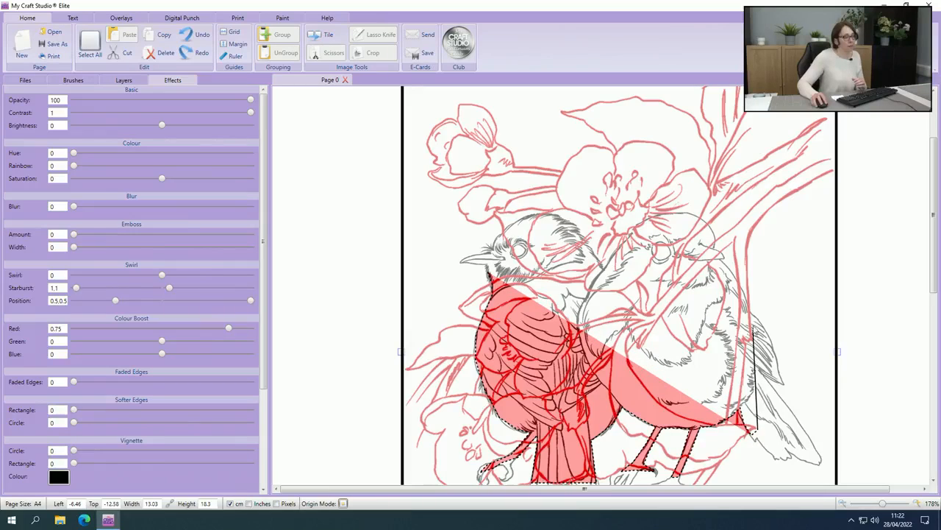
- Close the cut outline over both birds' heads and around Buddy's beak, and keep only the blossom's outer part
left_click(755, 316)
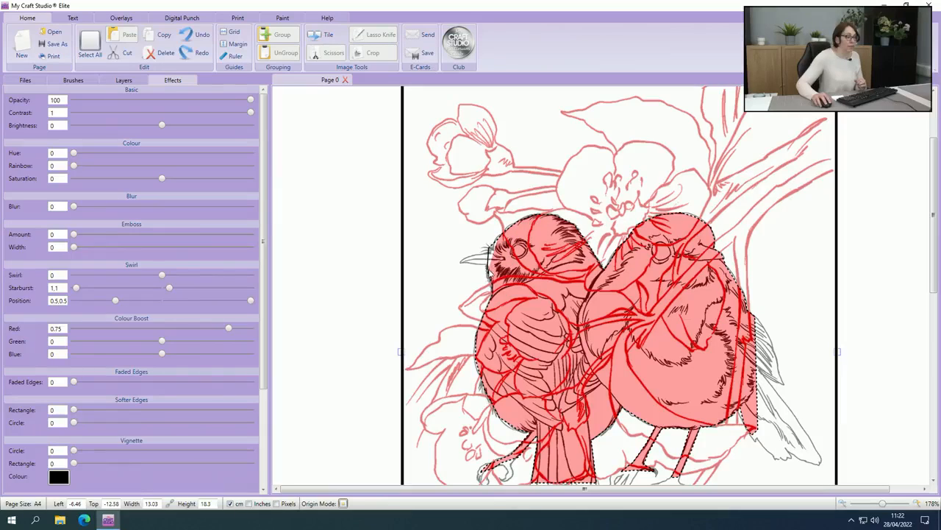
left_click(443, 248)
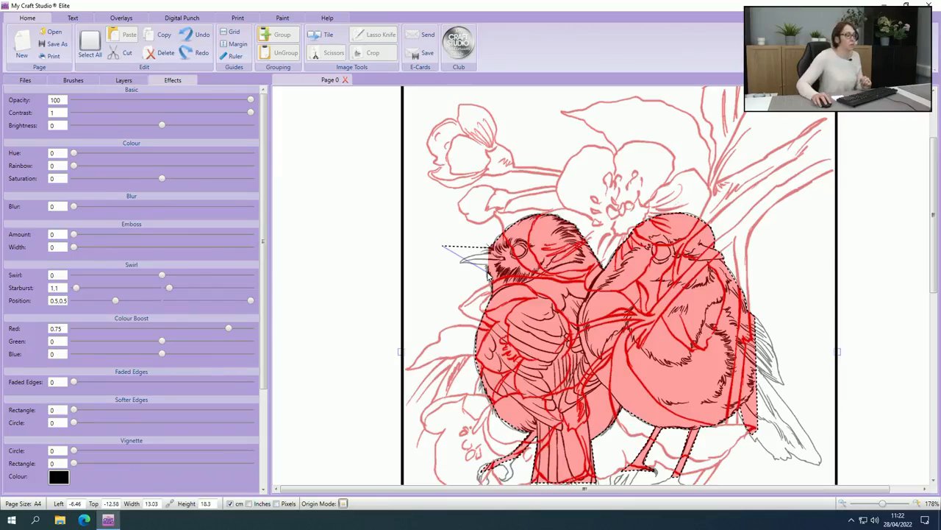
left_click(487, 275)
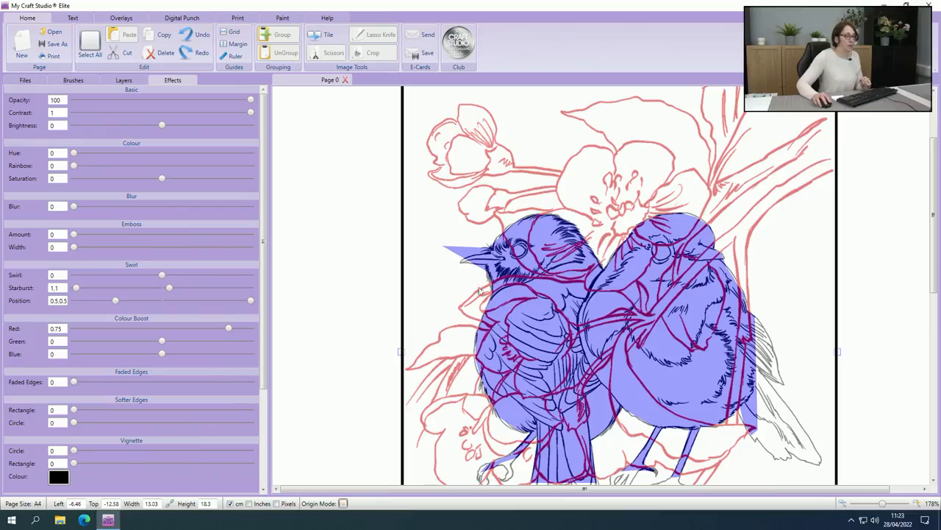
left_click_drag(932, 288, 936, 376)
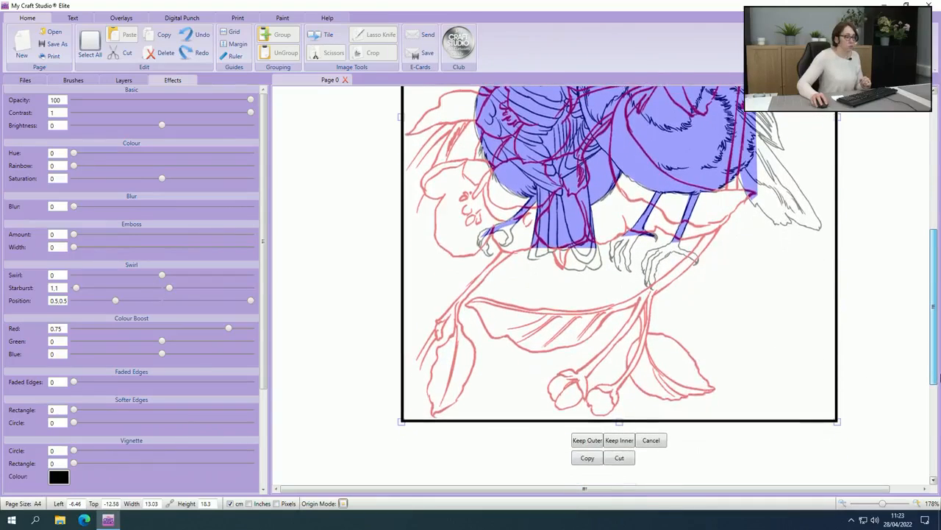
left_click(592, 441)
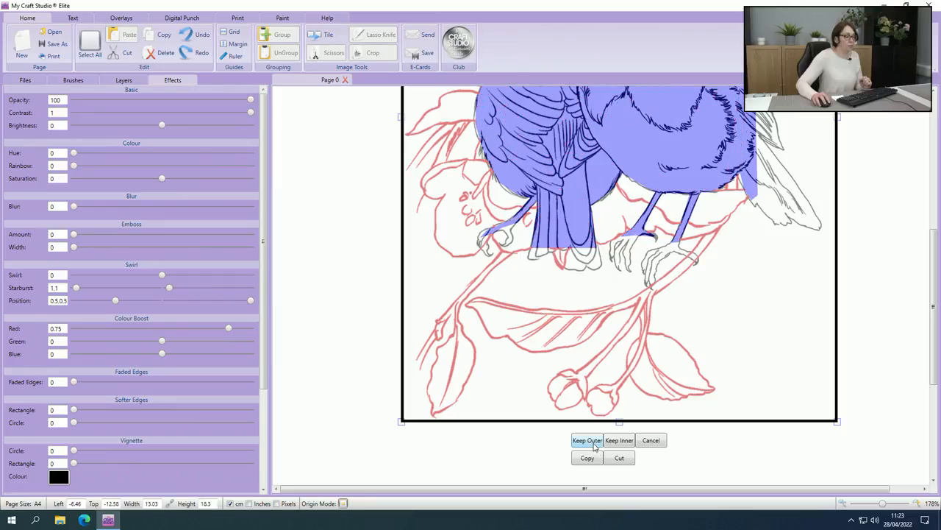
- Apply the cut that keeps the blossom's outer part around both birds, and check the artwork for remaining overlapping lines
left_click(609, 442)
left_click(600, 444)
left_click(595, 442)
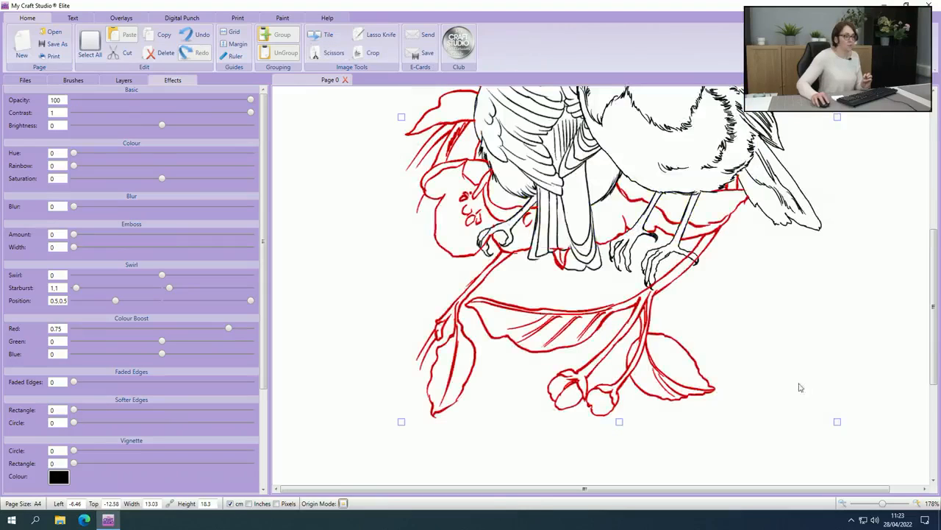
left_click_drag(933, 296, 933, 225)
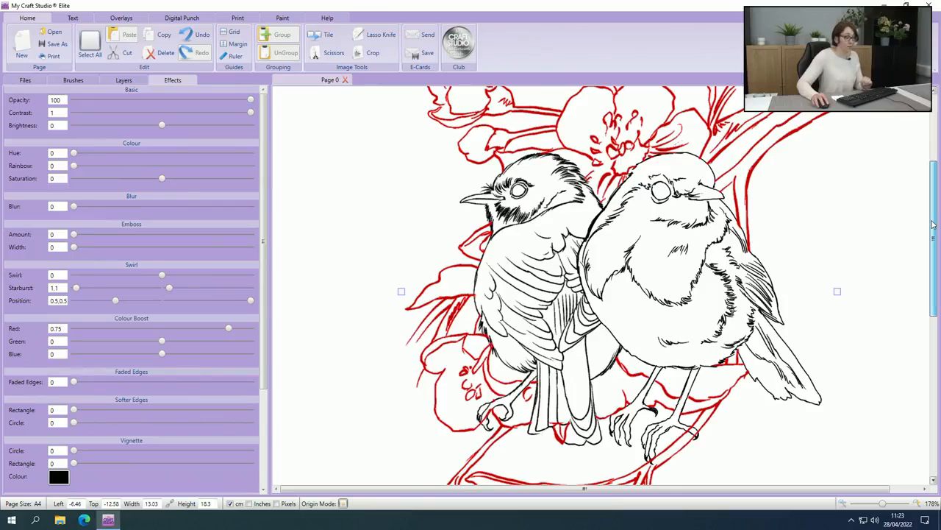
left_click_drag(932, 224, 933, 298)
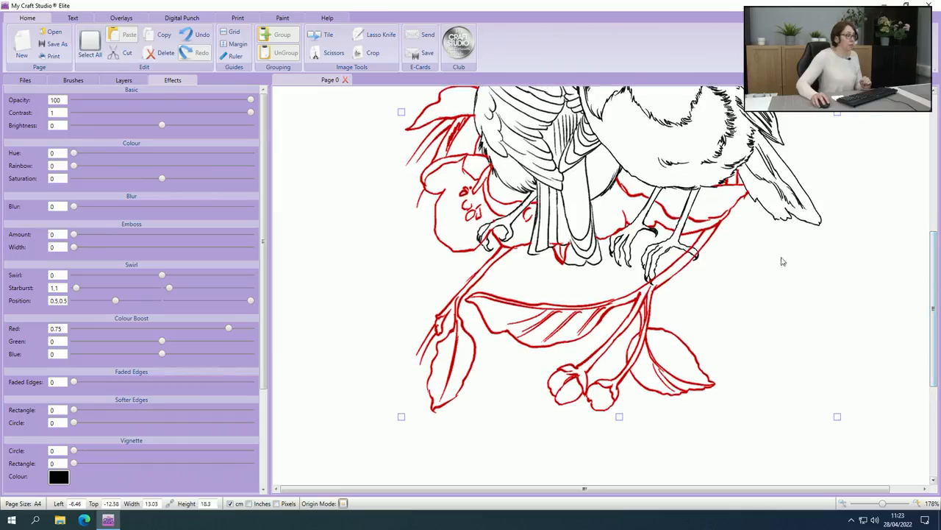
- Start another Scissors outline on the blossom, tracing around Buddy's foot and claws and across to the tail
left_click(323, 54)
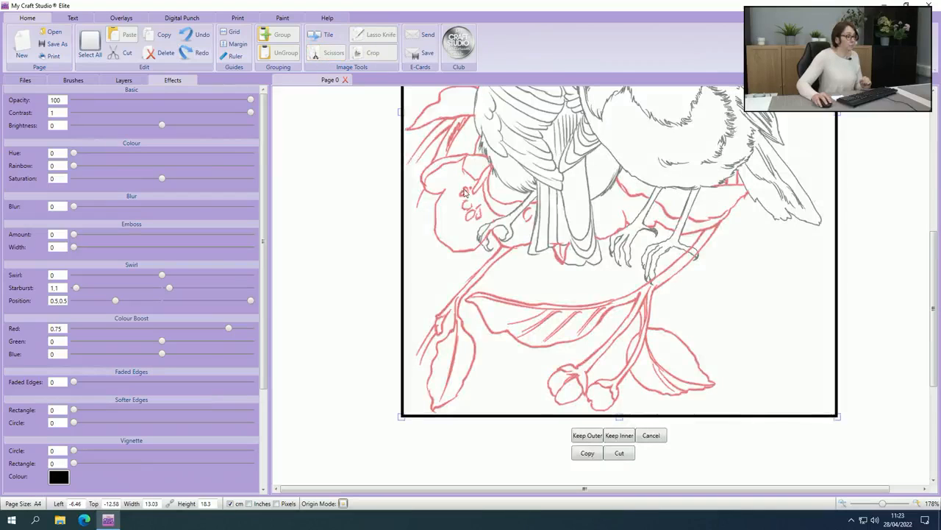
left_click(460, 235)
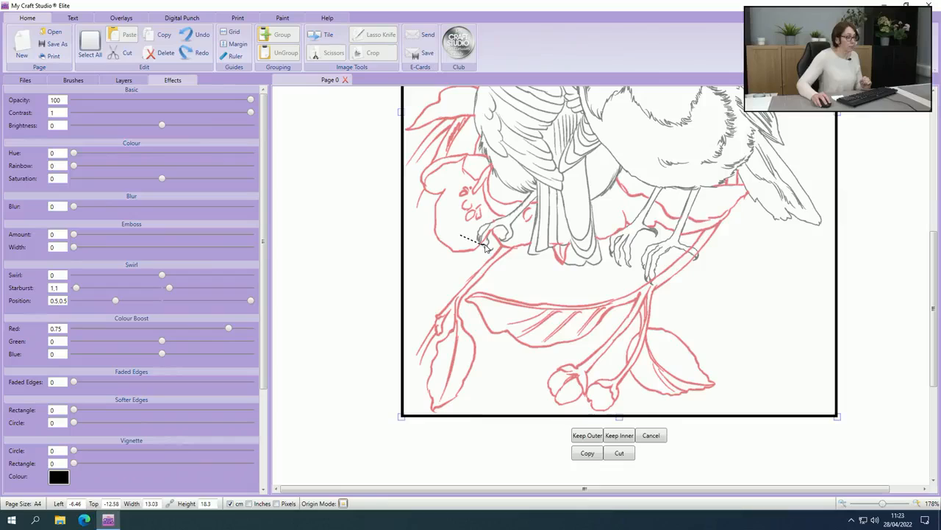
left_click(490, 232)
left_click(495, 229)
left_click(509, 228)
left_click(534, 239)
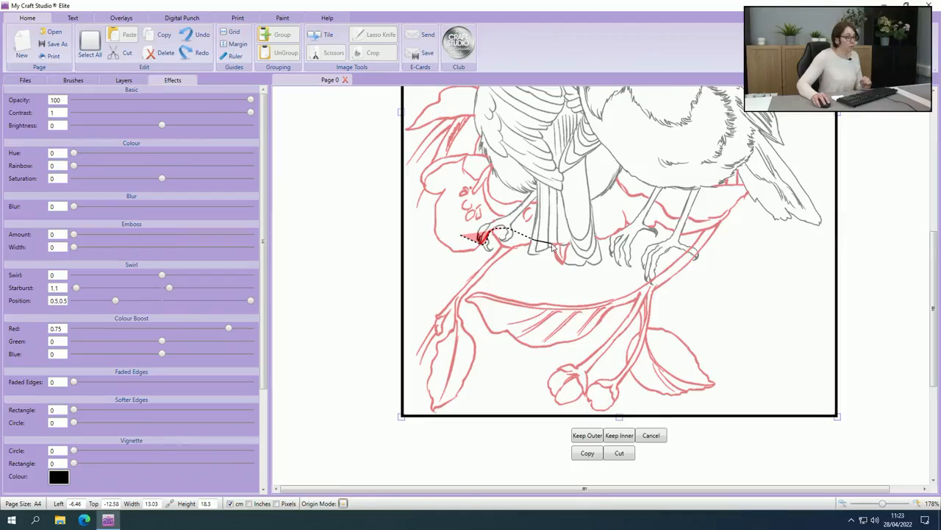
left_click(550, 244)
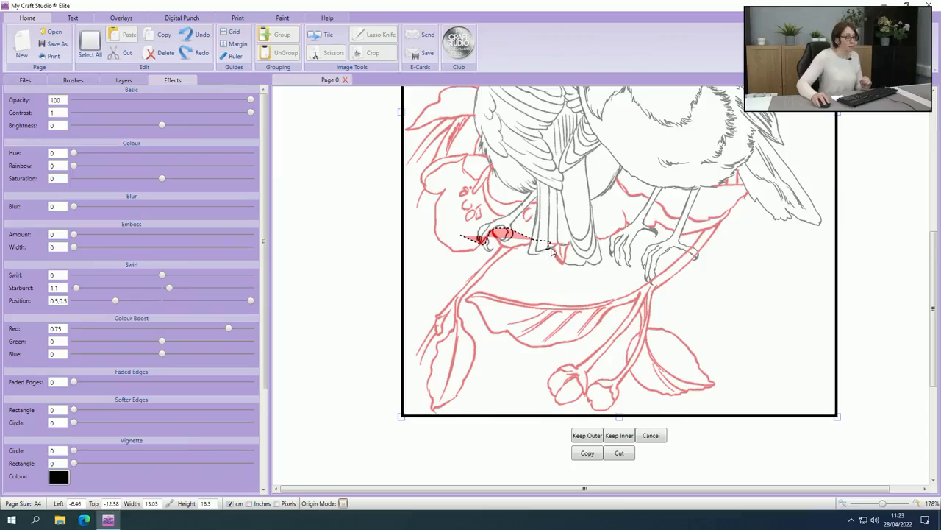
- Close the outline around Buddy's tail tip and back above the foot, and keep only the blossom's outer part
left_click(554, 250)
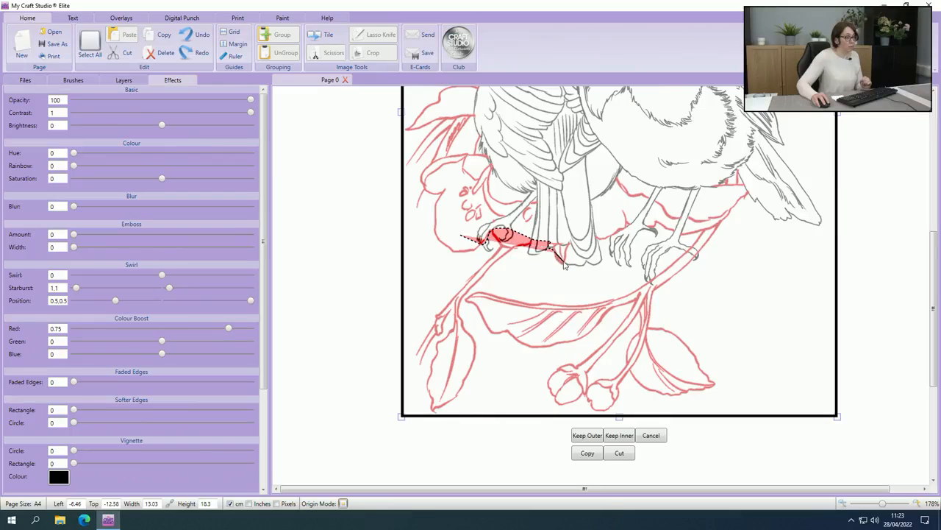
left_click(564, 266)
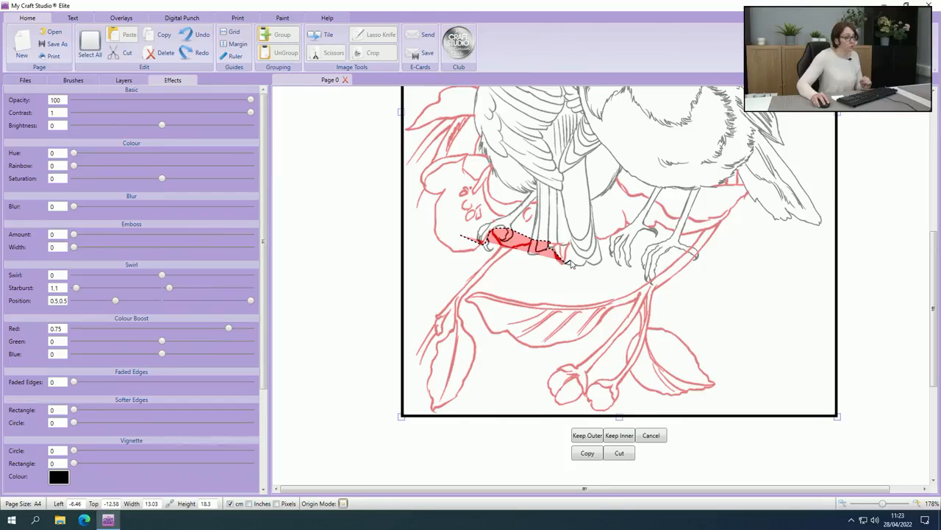
left_click(575, 248)
left_click(561, 216)
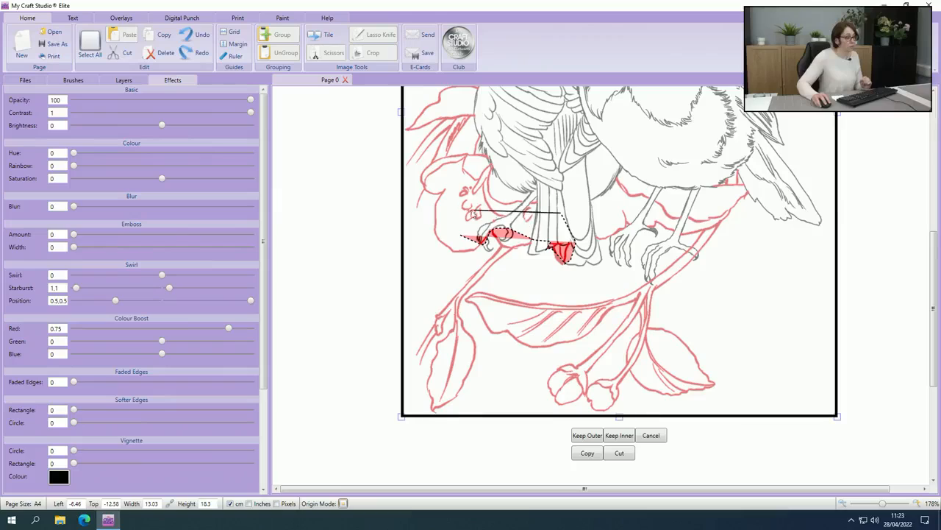
left_click(462, 219)
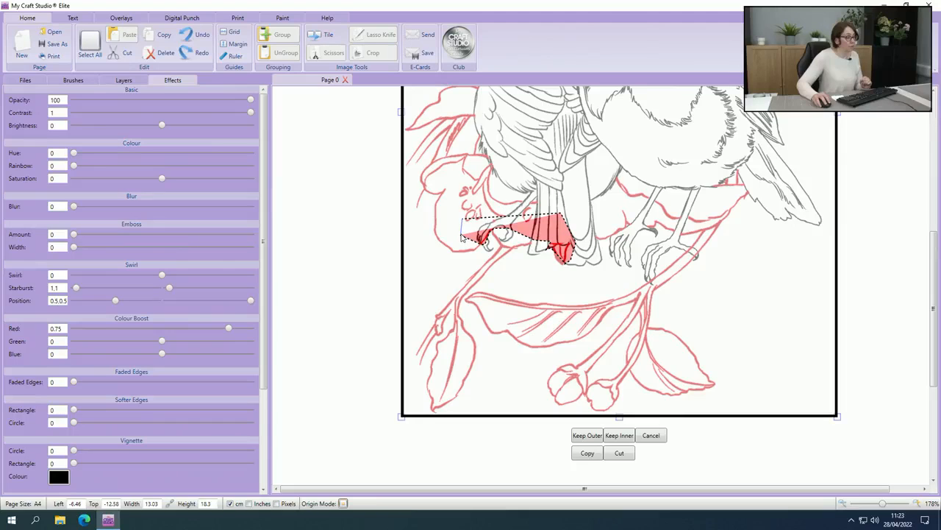
left_click(462, 236)
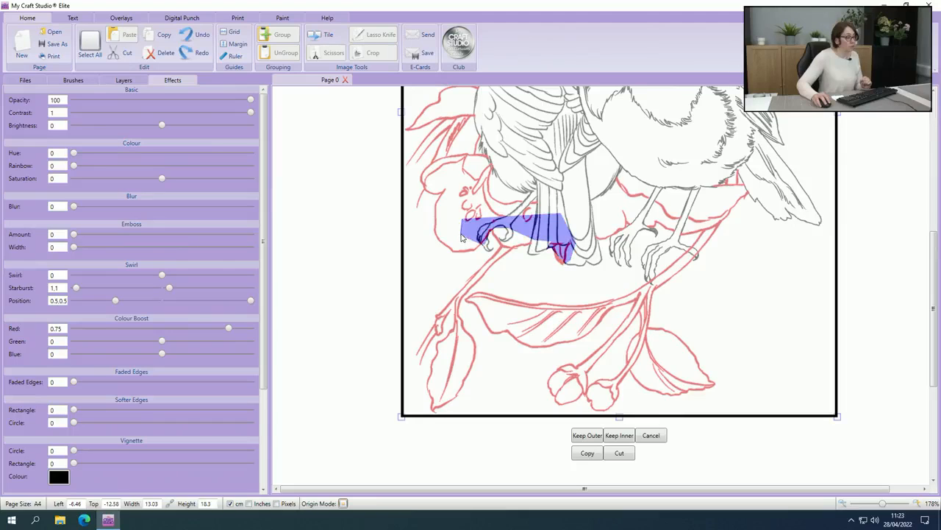
left_click(587, 434)
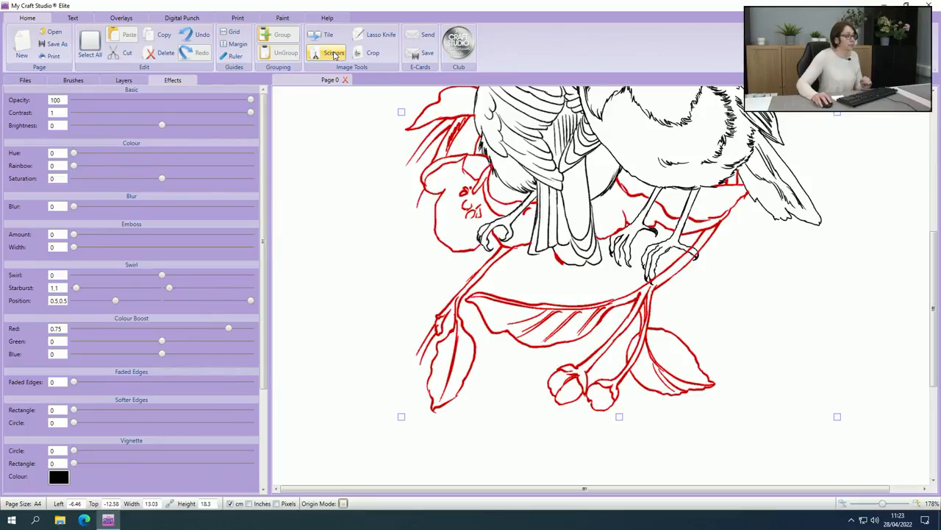
left_click(333, 54)
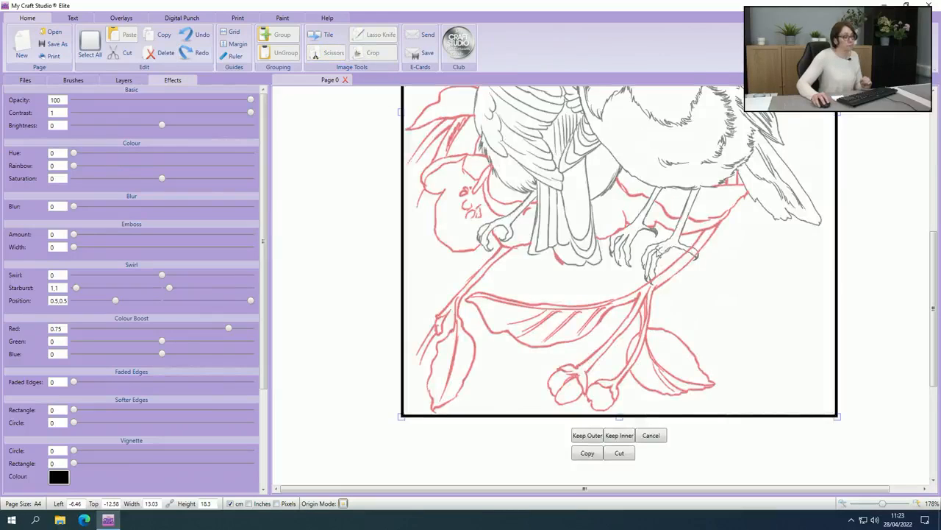
left_click(677, 252)
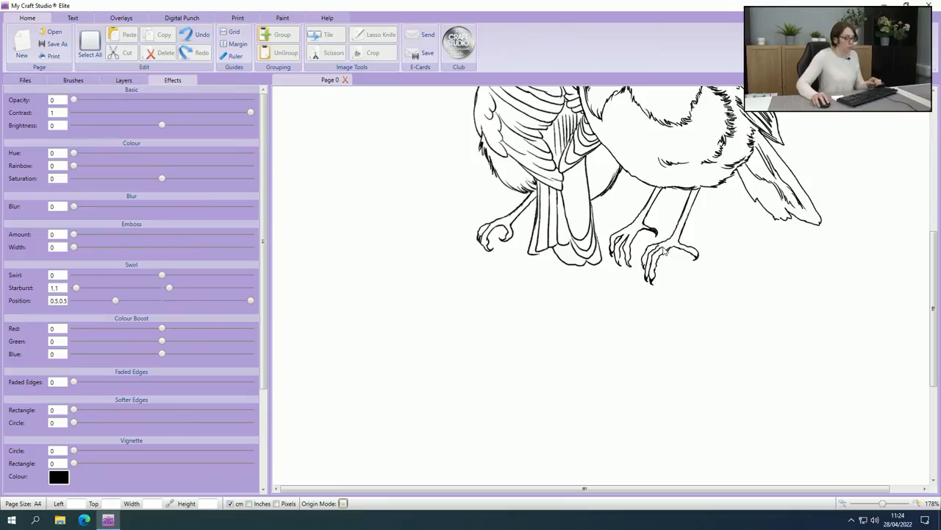
key("ctrl+z")
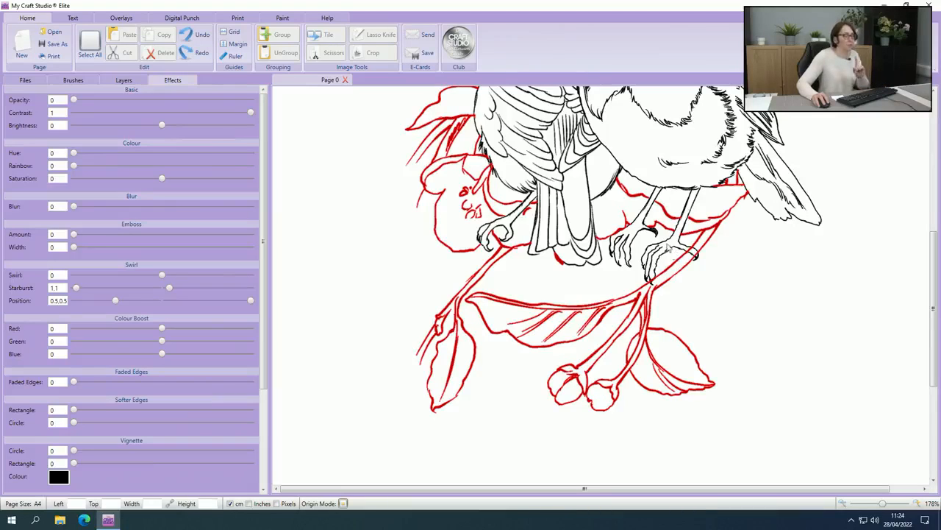
- Cut the blossom lines out of the rear toe on Pip's outer foot with Scissors, keeping the outer part
left_click(469, 244)
left_click(332, 55)
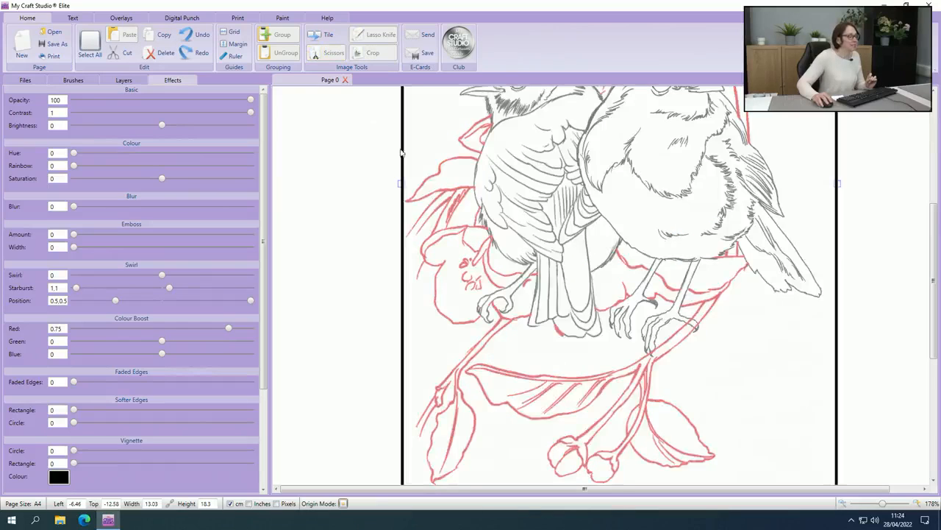
left_click_drag(673, 319, 695, 332)
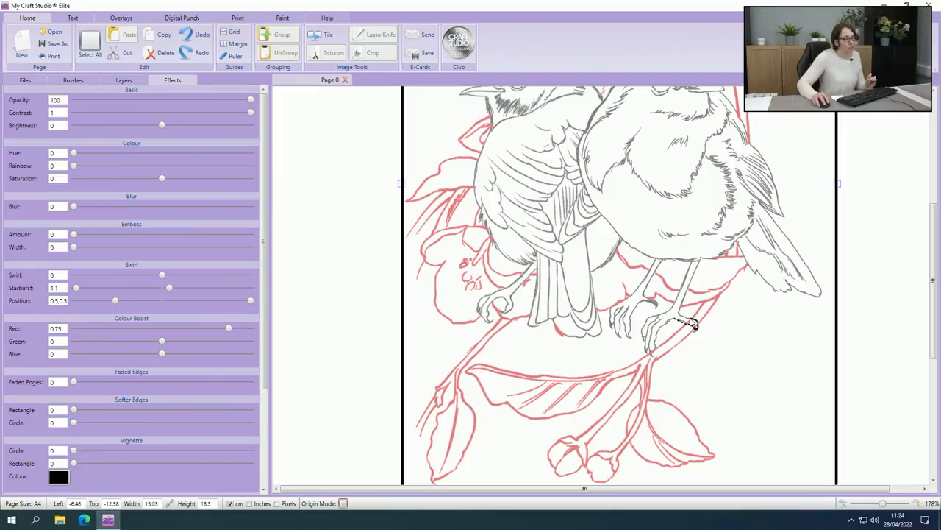
left_click_drag(690, 319, 670, 297)
left_click(675, 320)
scroll(669, 340, "down", 1)
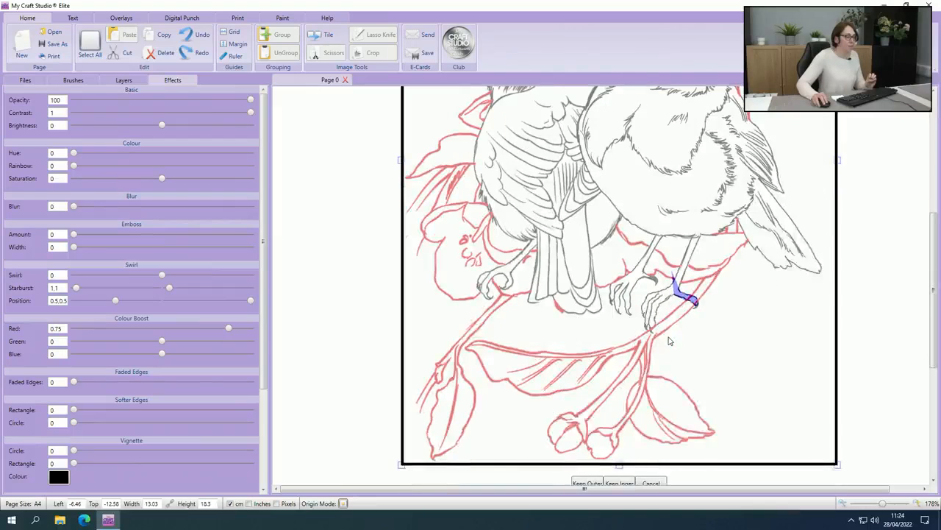
scroll(670, 340, "down", 1)
left_click(587, 459)
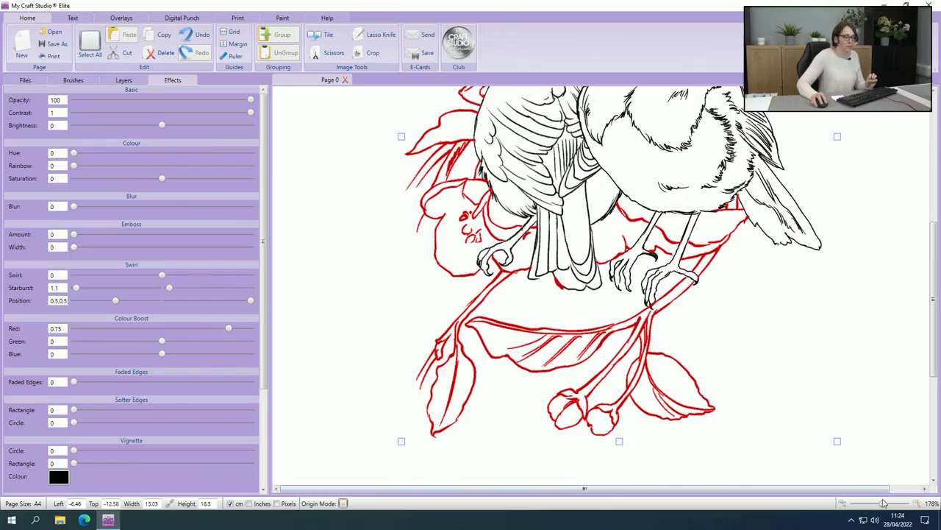
- Set the blossom's red Colour Boost to 0 and deselect it
left_click_drag(885, 505, 876, 504)
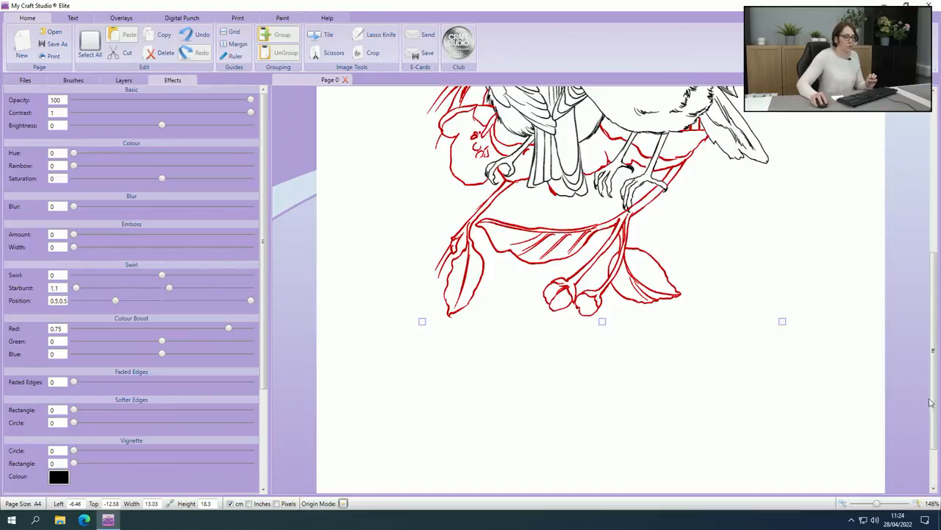
left_click_drag(930, 402, 924, 314)
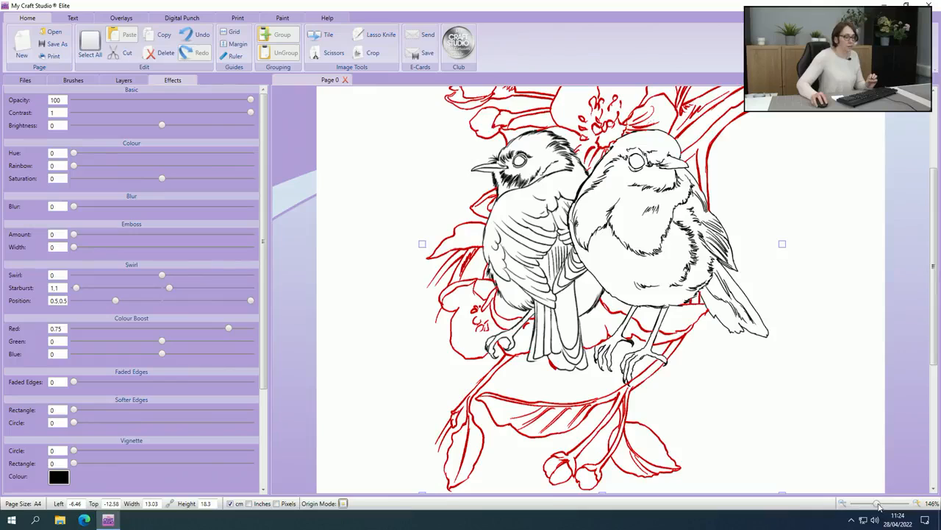
left_click_drag(879, 506, 871, 506)
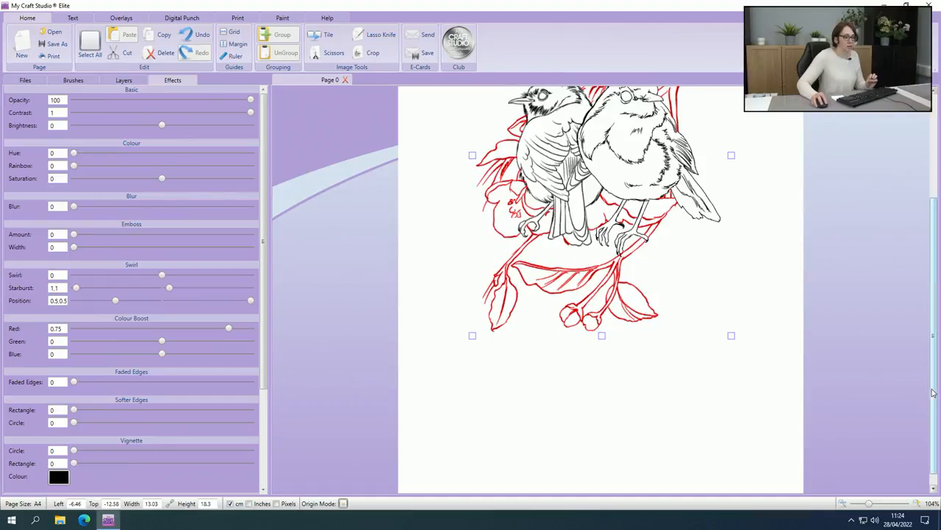
left_click_drag(931, 393, 929, 308)
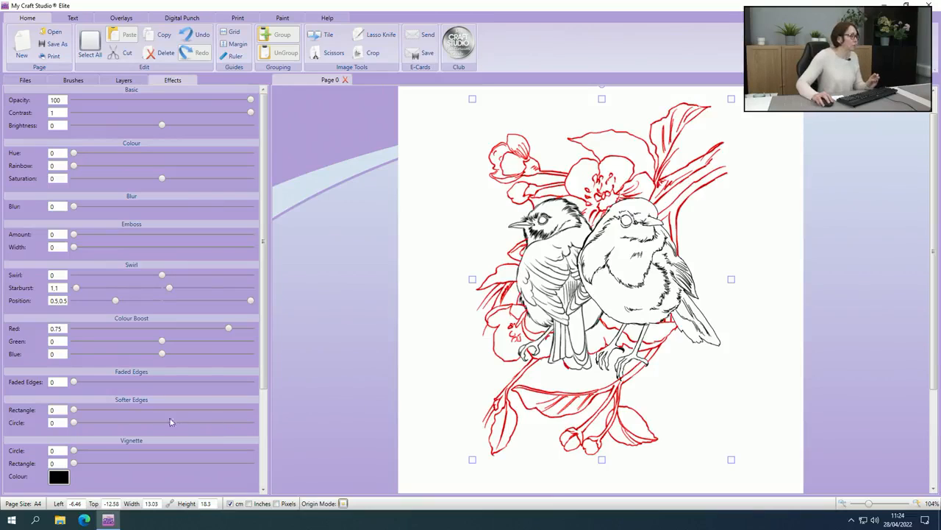
left_click_drag(63, 329, 42, 334)
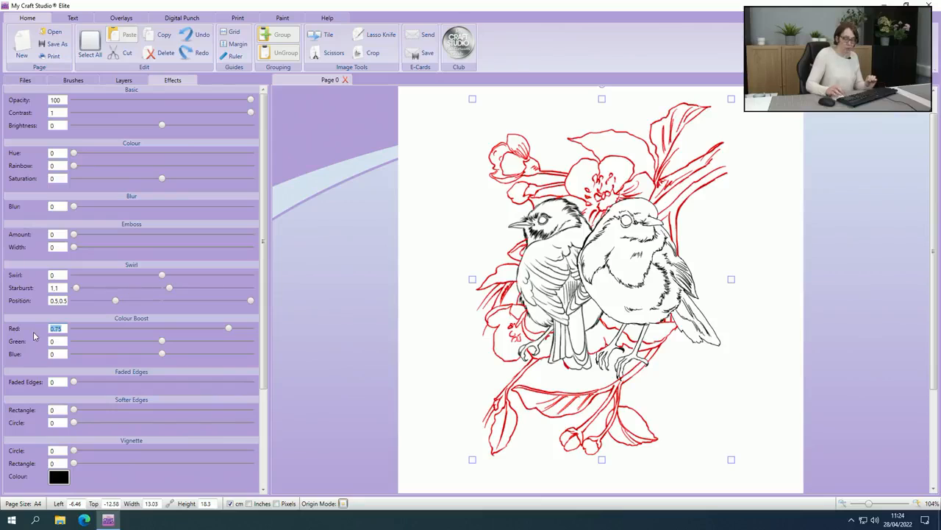
key("Return")
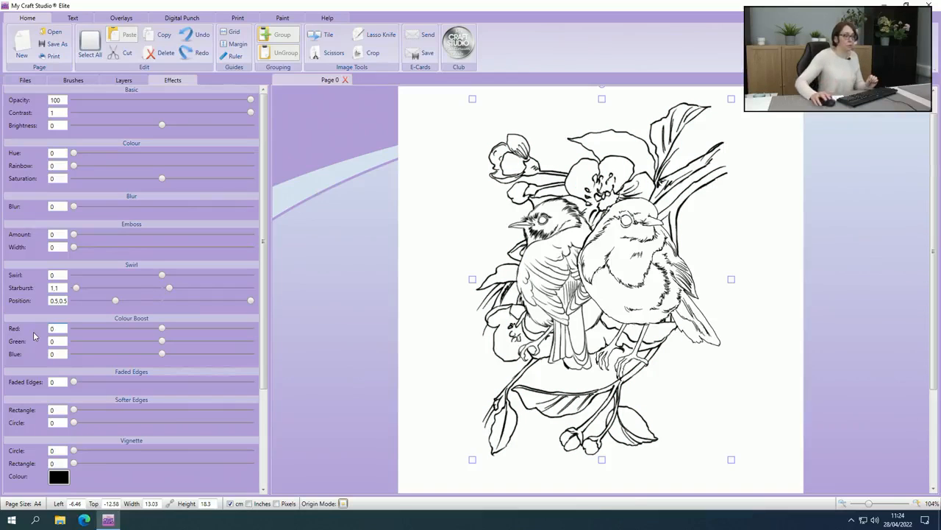
left_click(801, 248)
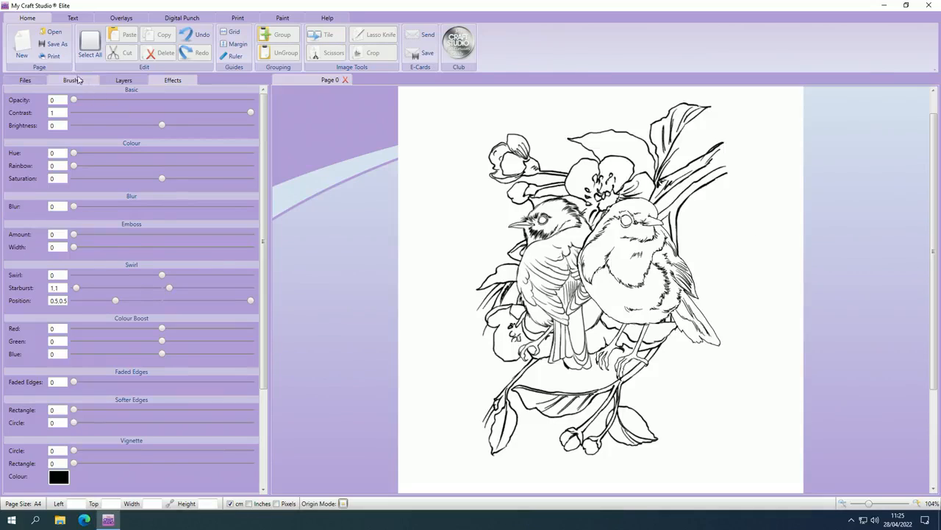
- Save the page in Documents as a Craft Projects (*.mcsx) file named Stamp
left_click(55, 44)
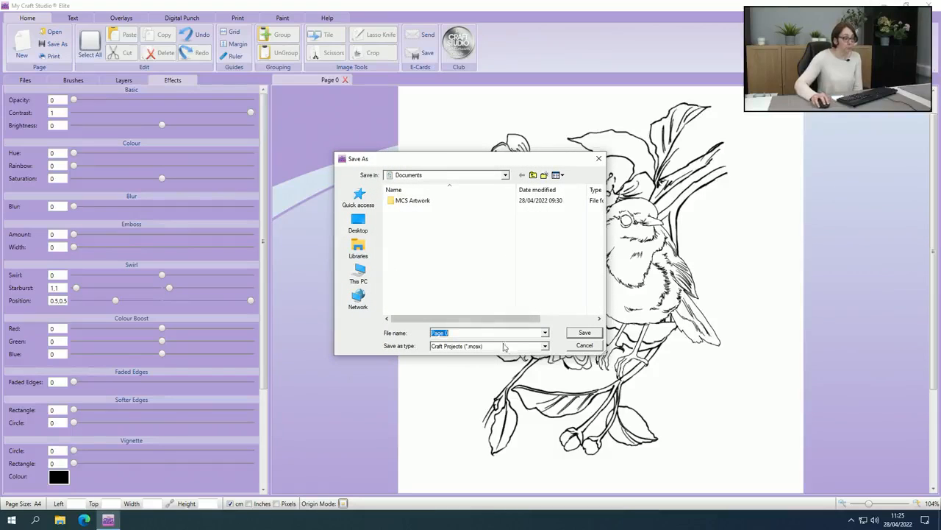
left_click(545, 347)
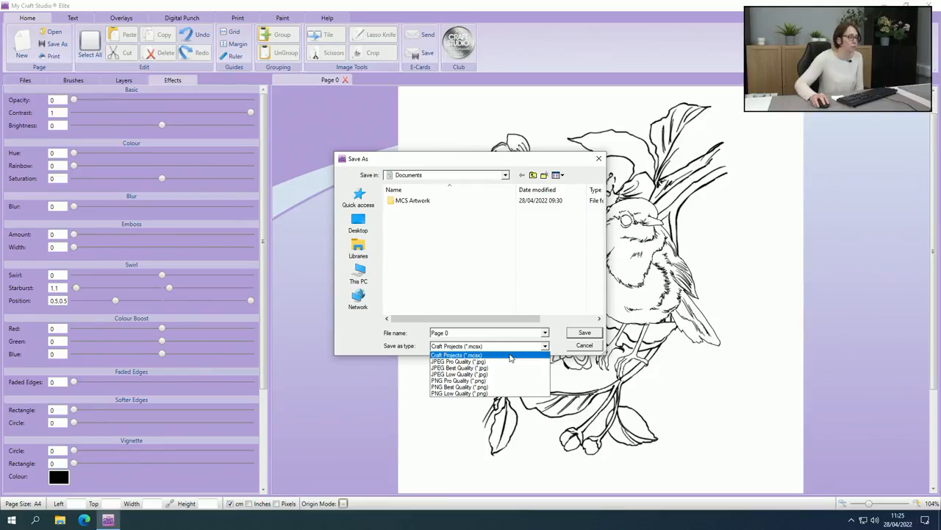
left_click(463, 333)
left_click_drag(462, 333, 420, 343)
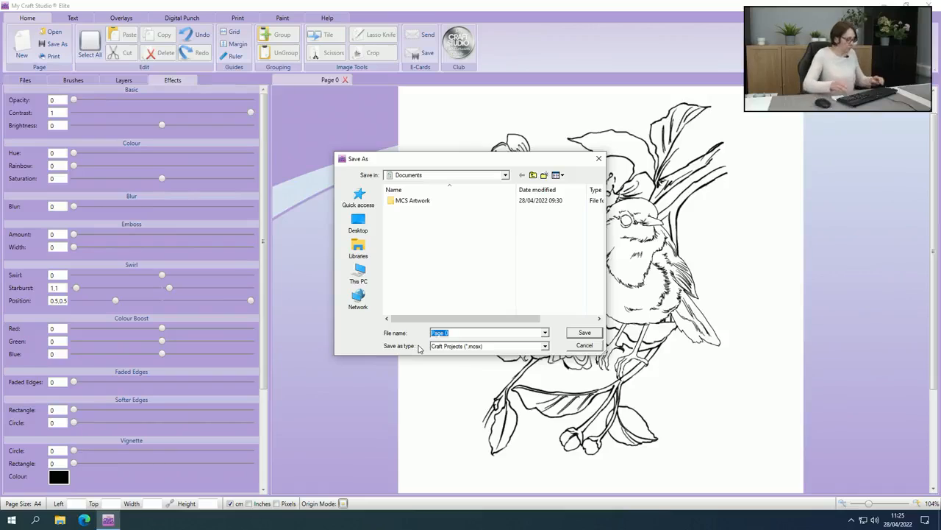
type("Sta")
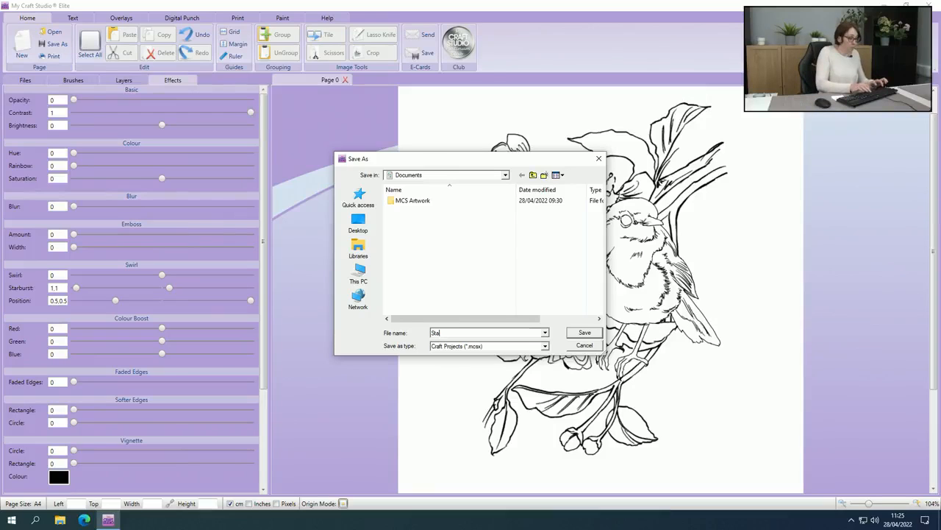
type("mpe")
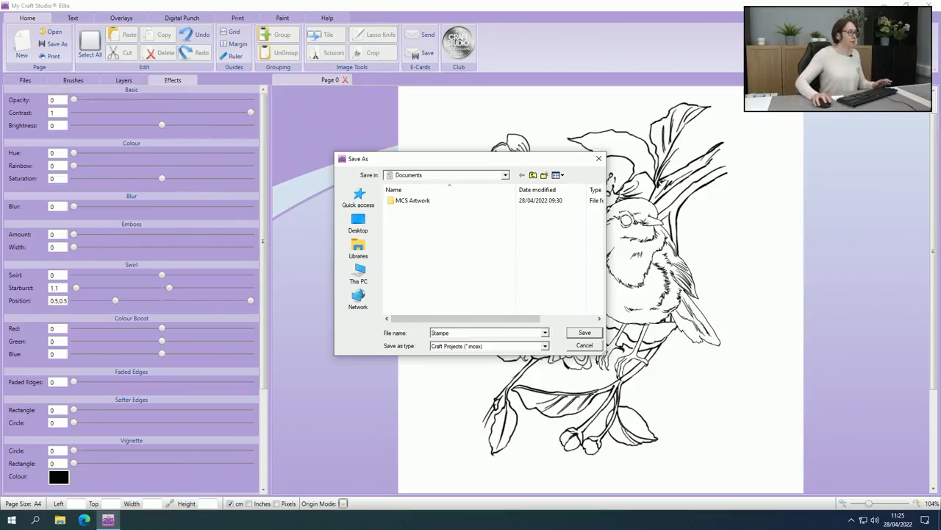
key("BackSpace")
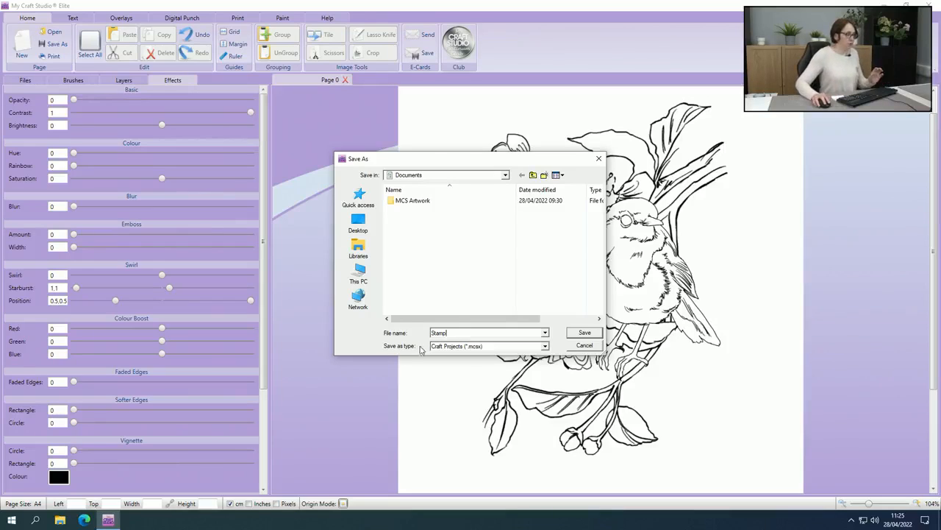
left_click(582, 334)
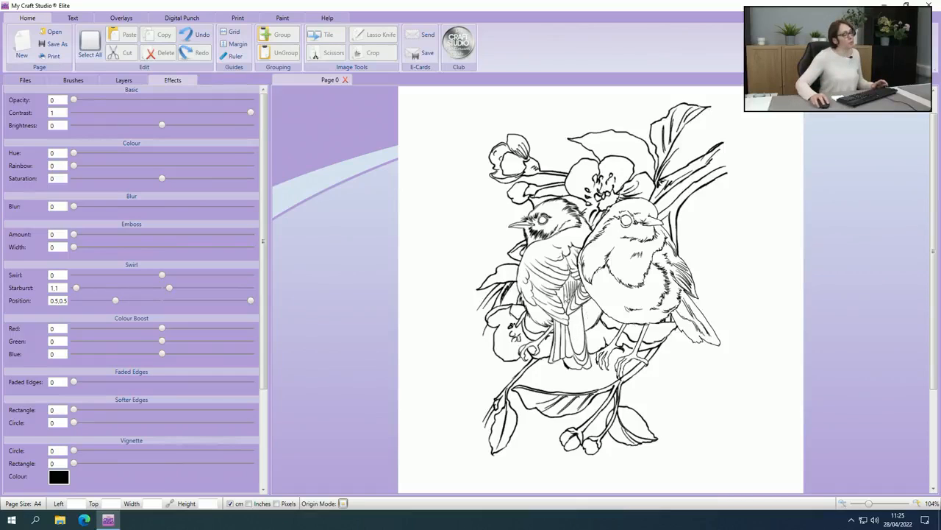
left_click(865, 507)
left_click_drag(864, 507, 863, 505)
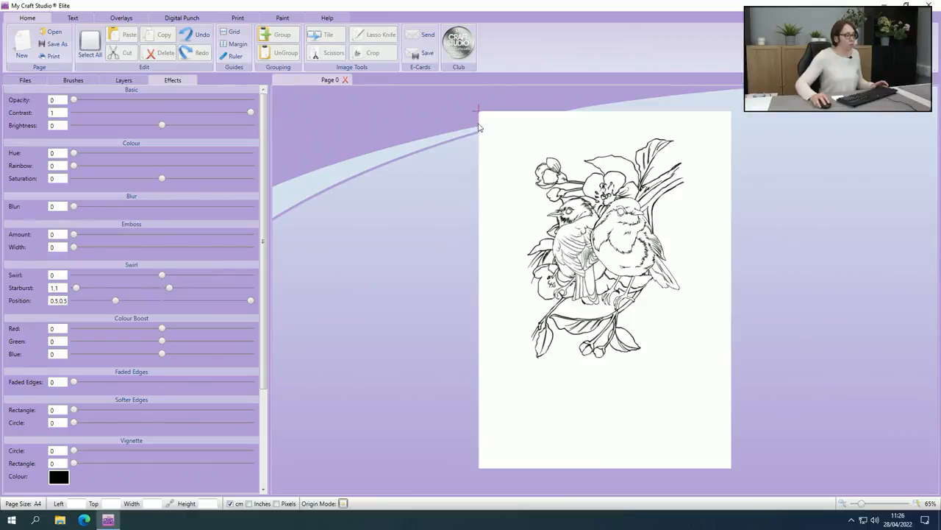
- Group all the stamp pieces on the page and enlarge the group to about 20.8 by 29.2 cm, filling the A4 page
left_click_drag(490, 114, 744, 416)
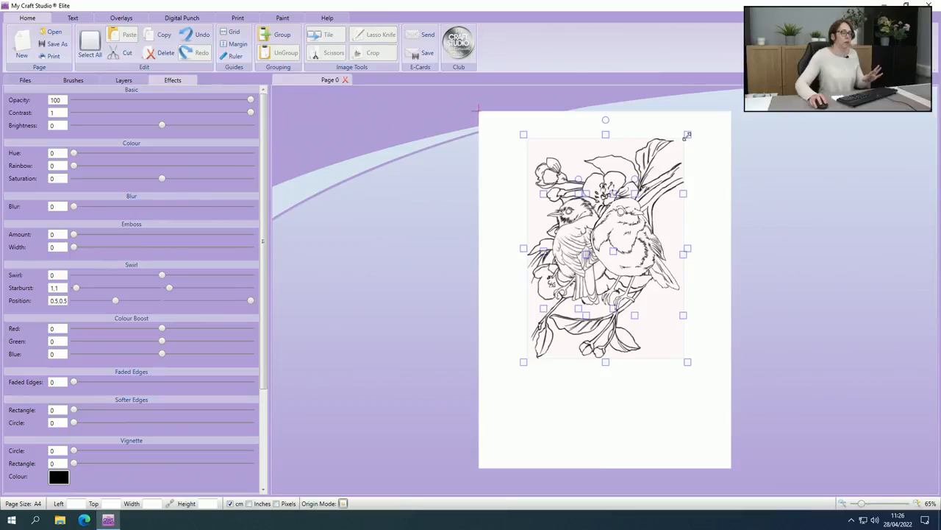
left_click(284, 39)
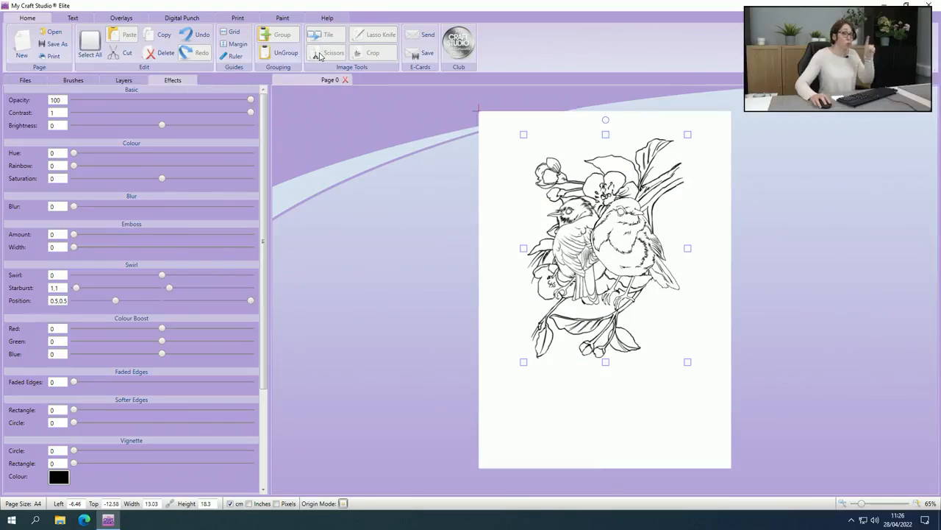
left_click_drag(688, 134, 706, 109)
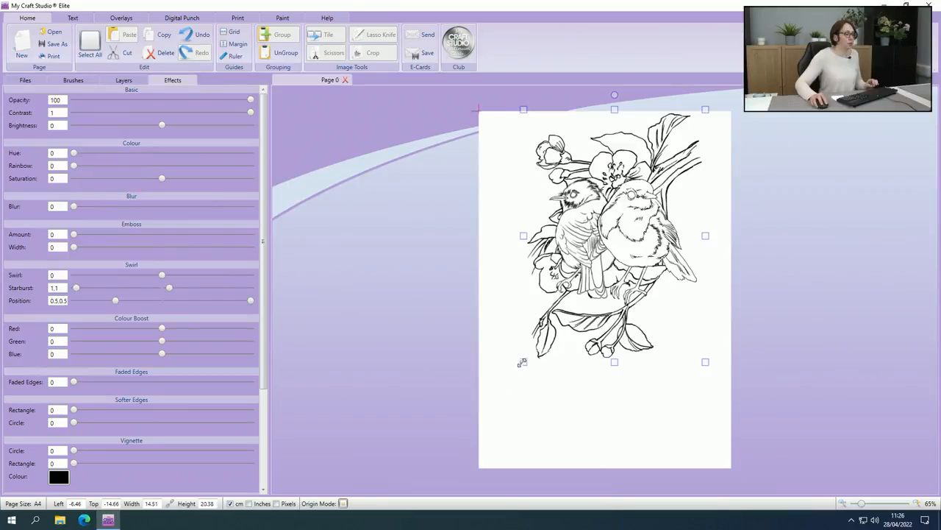
left_click_drag(522, 362, 476, 449)
left_click_drag(706, 426, 744, 471)
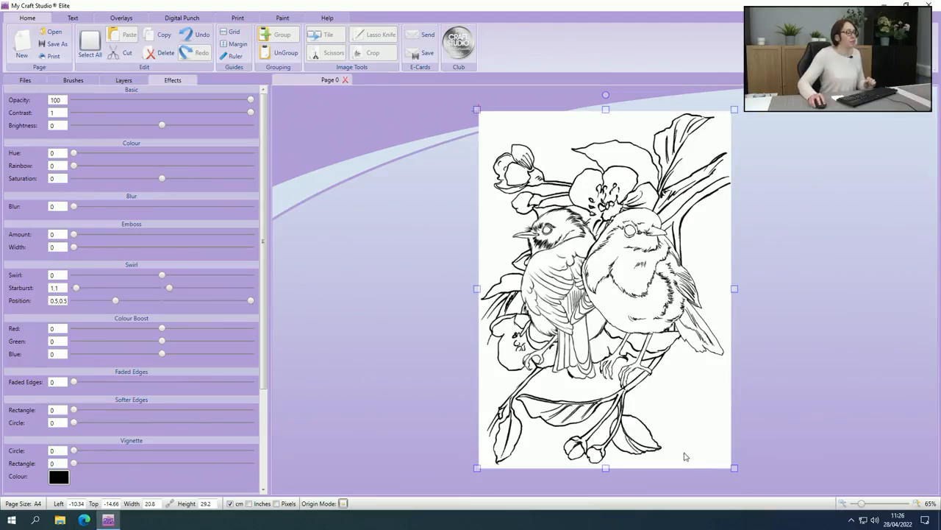
- Save the page in Documents as a JPEG Pro Quality (*.jpg) file named Stamp
left_click(58, 44)
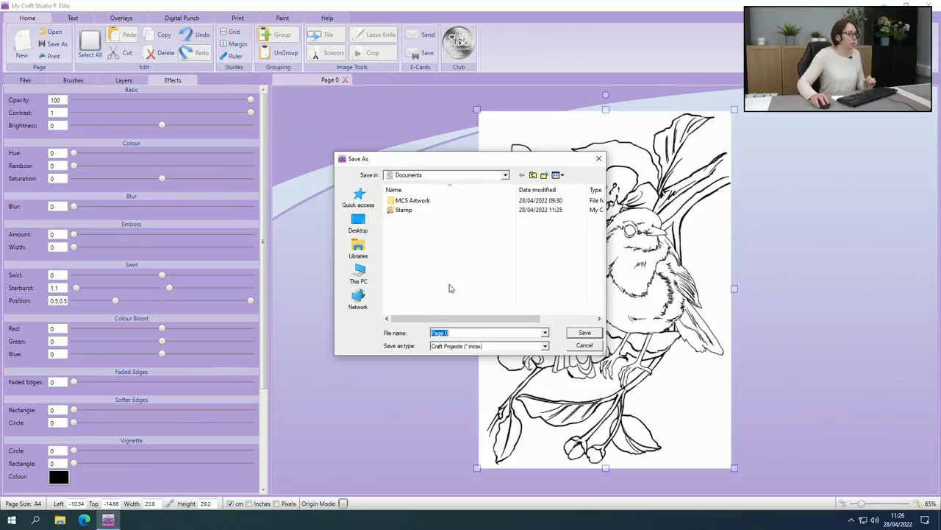
left_click(470, 345)
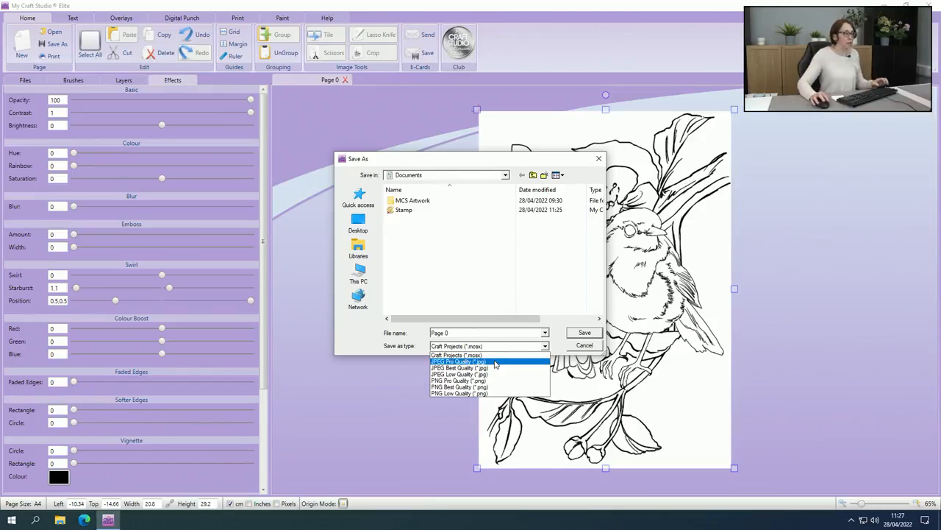
left_click(496, 361)
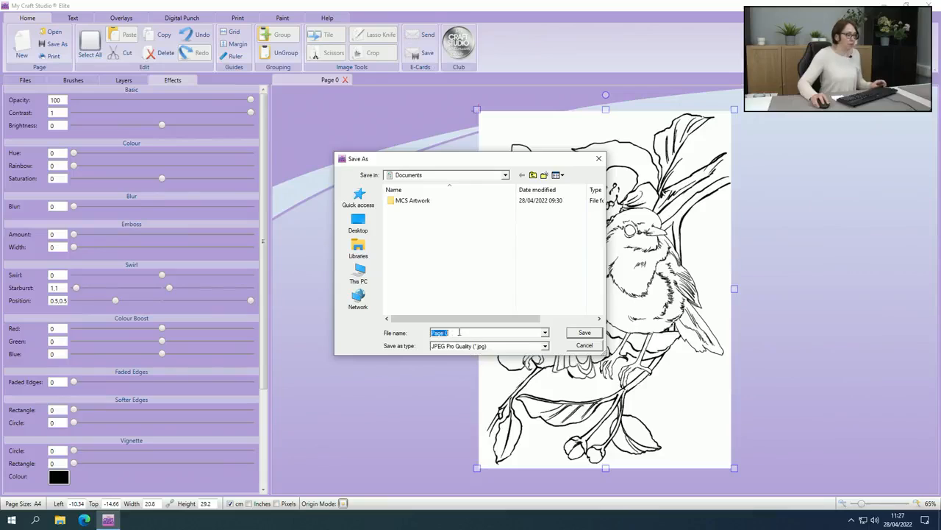
type("Stamp")
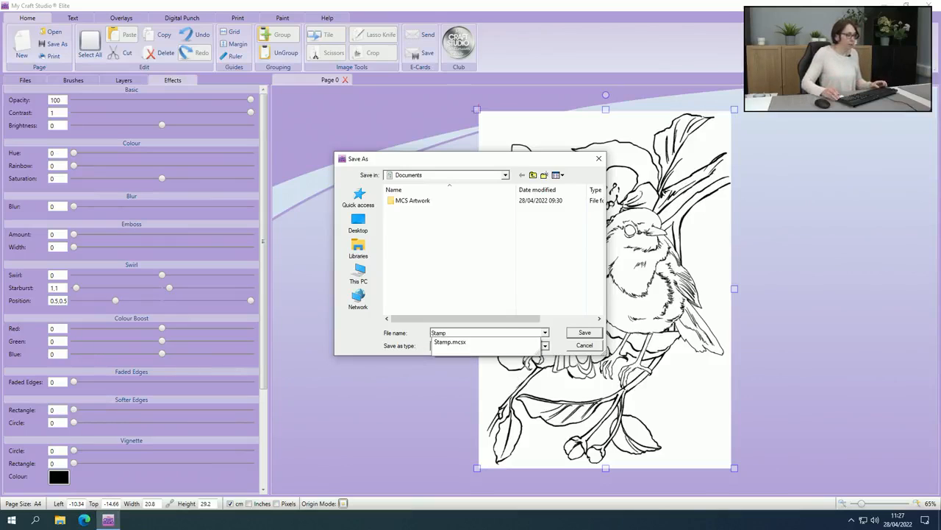
key("Return")
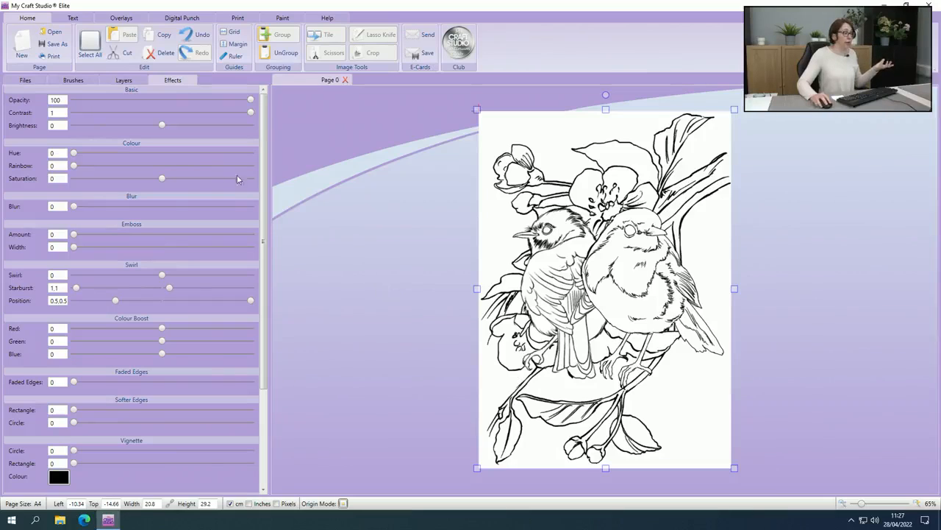
- Set the canvas to the Transparent constant colour with a solid brush
left_click(75, 81)
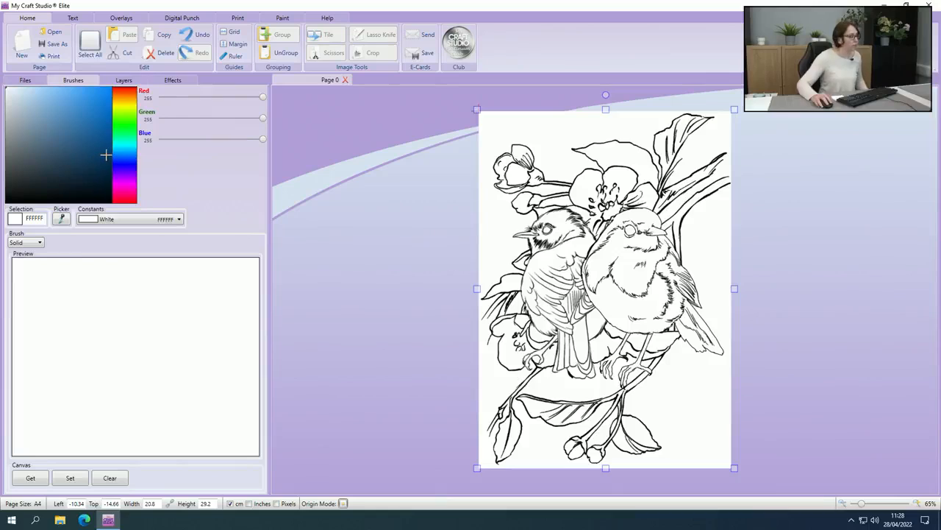
left_click(139, 222)
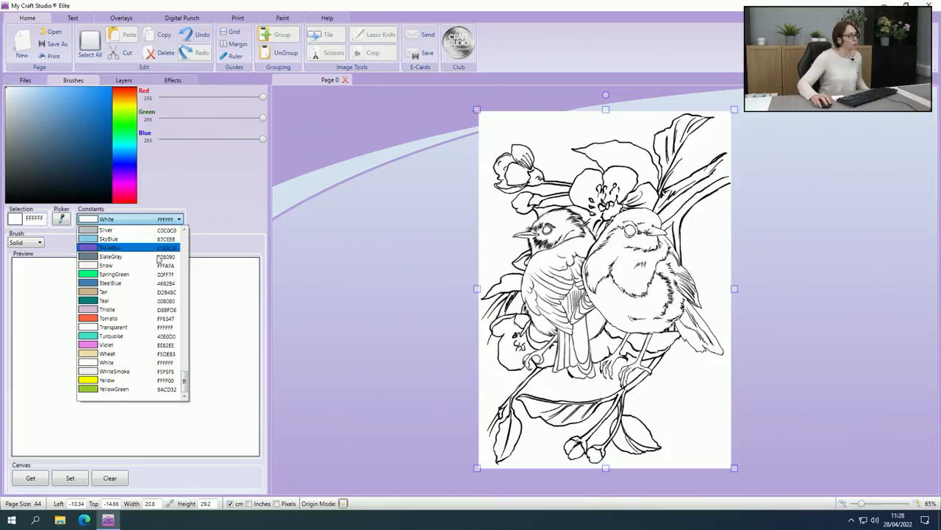
mouse_move(184, 381)
left_mouse_down()
mouse_move(184, 250)
mouse_move(192, 392)
left_mouse_up()
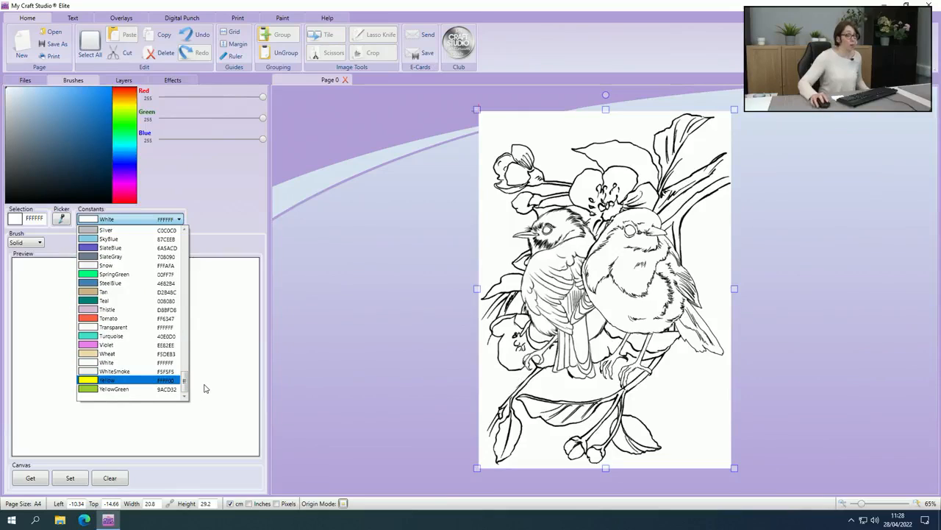
left_click(127, 328)
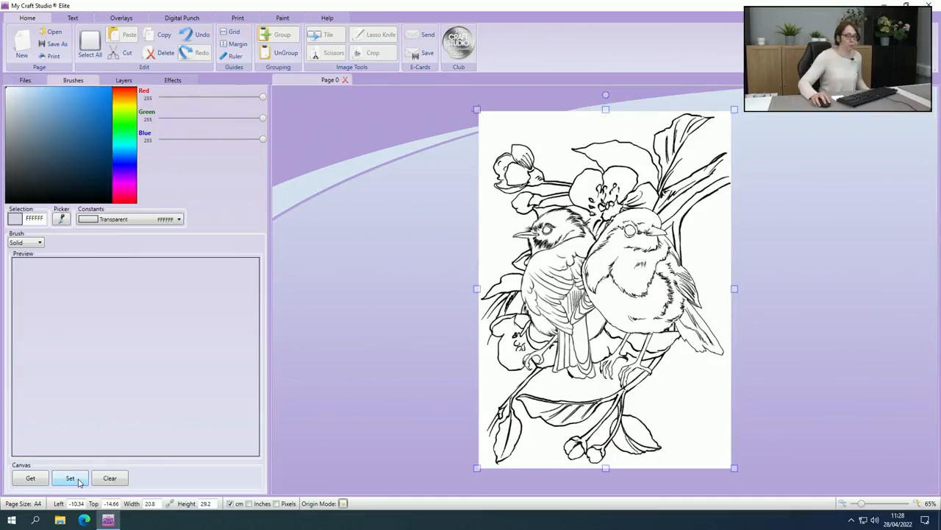
left_click(79, 482)
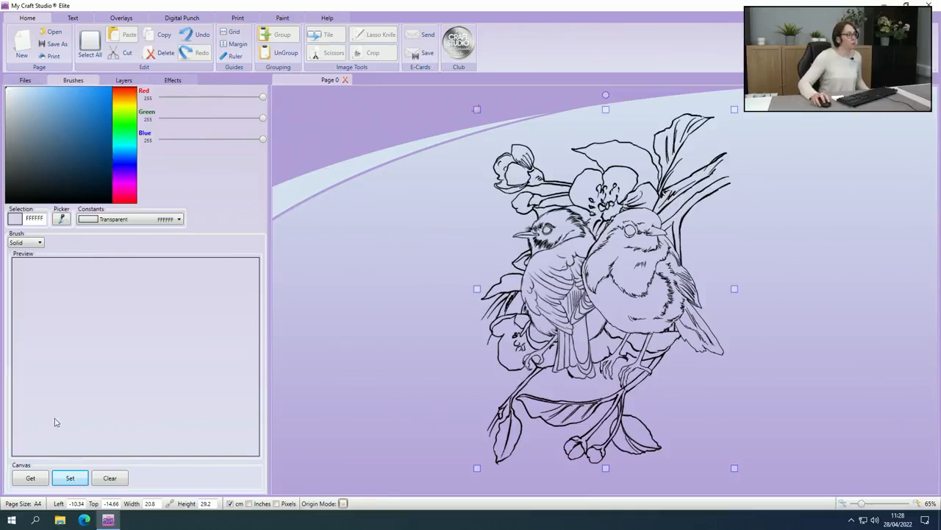
- Save the page with its transparent canvas in Documents as a PNG Pro Quality (*.png) file named stamp
left_click(55, 44)
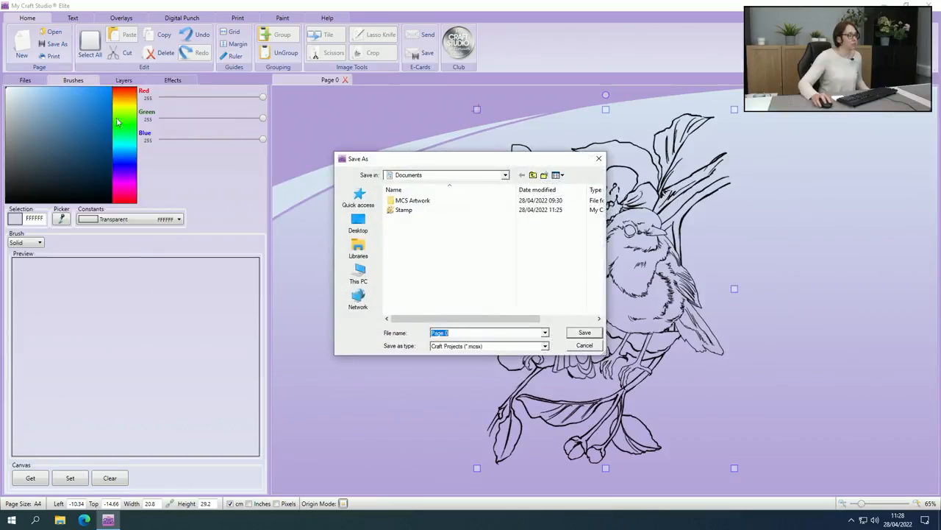
left_click(451, 347)
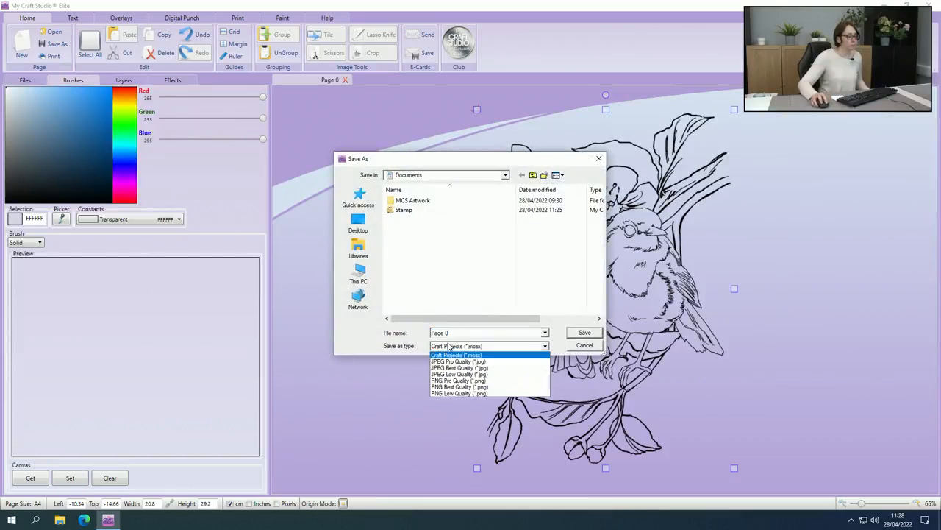
left_click(478, 381)
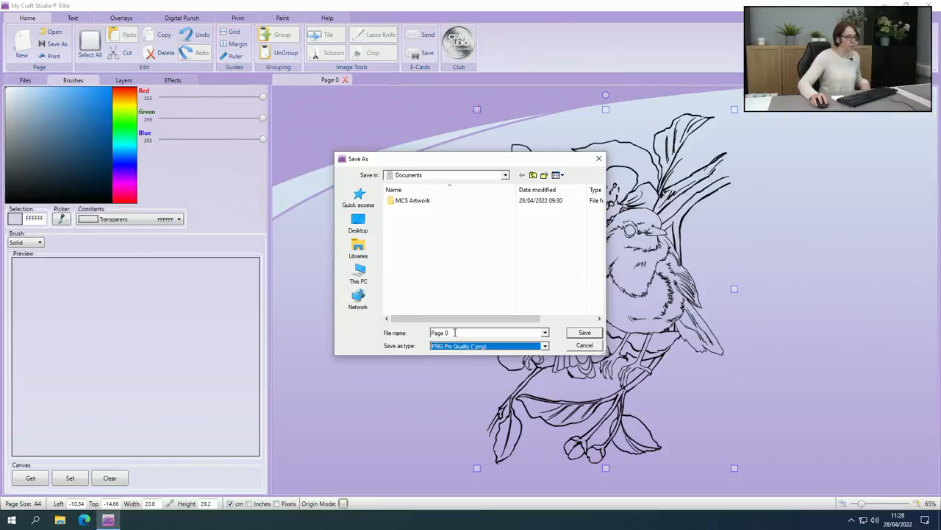
left_click_drag(454, 332, 433, 334)
type("stamp")
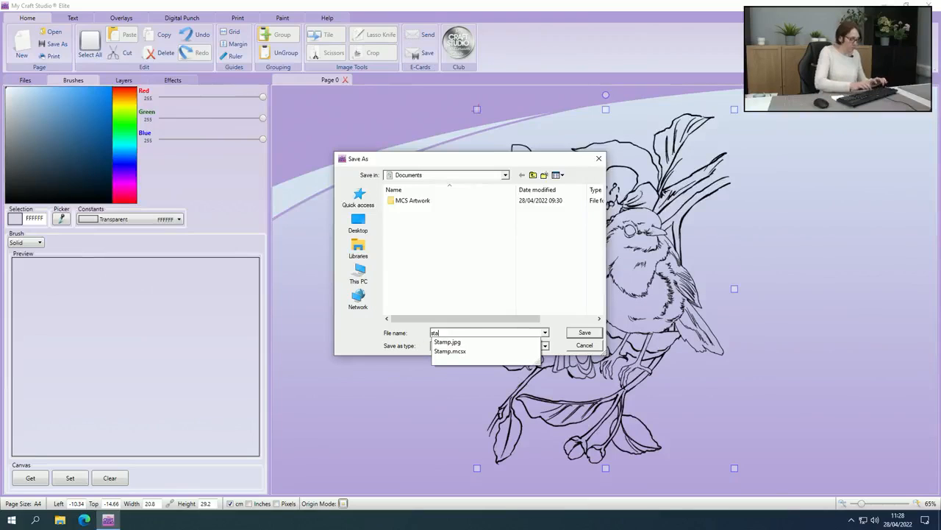
left_click(591, 332)
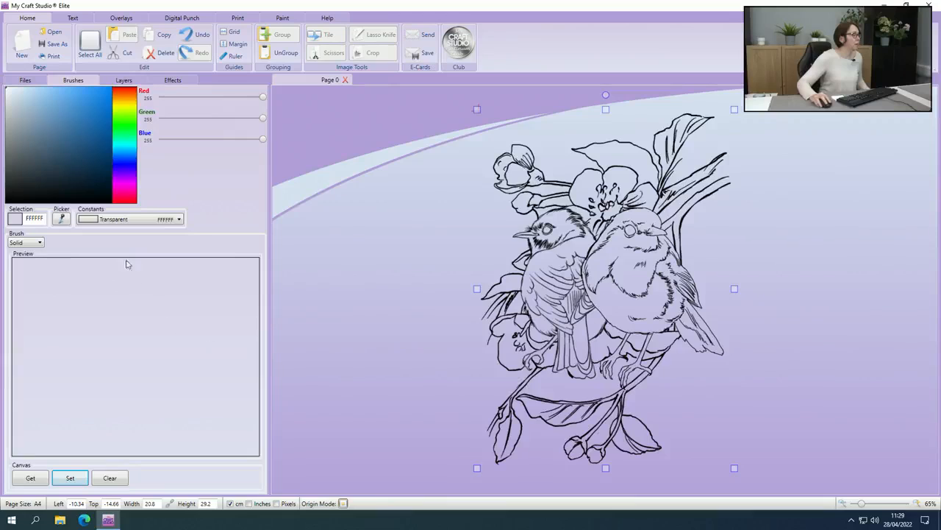
- Set the canvas back to the White constant colour
left_click(131, 223)
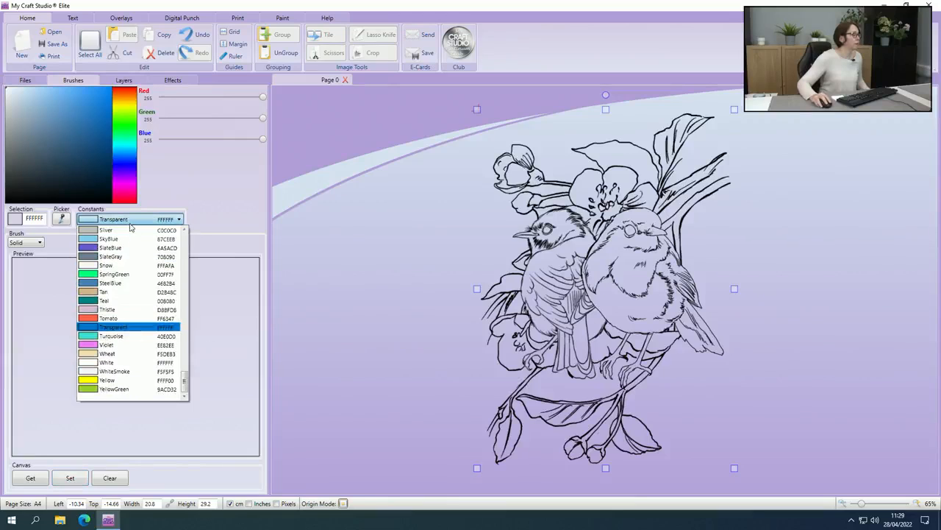
left_click(121, 363)
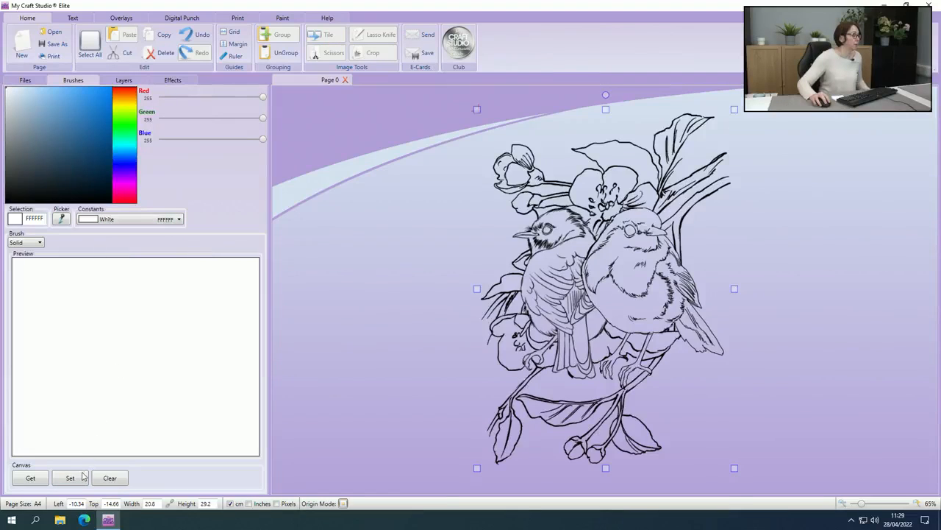
left_click(81, 478)
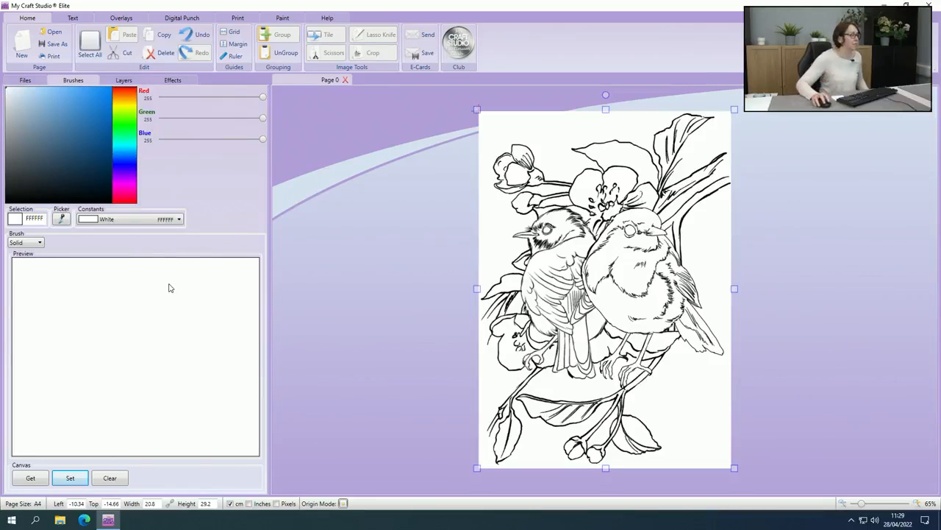
- Save the white-canvas page in Documents as a PNG Pro Quality (*.png) file named stamp canvas
left_click(51, 46)
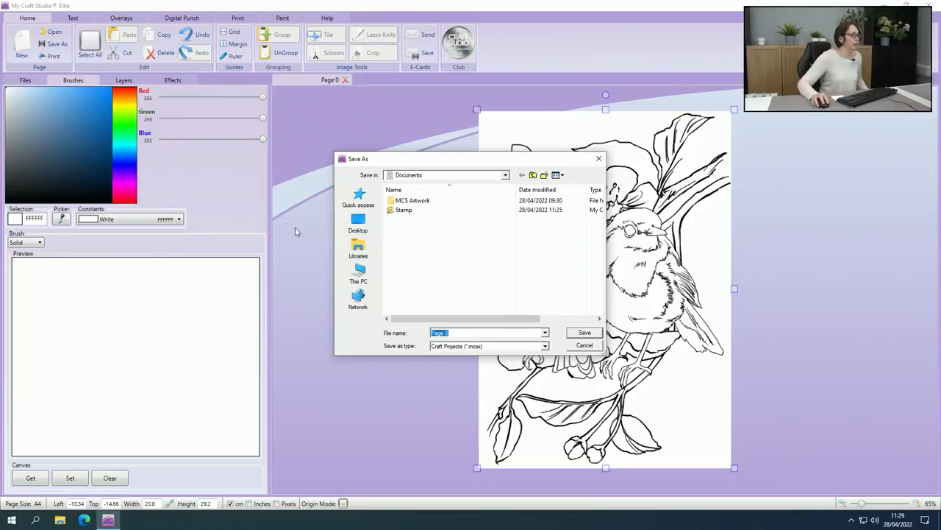
left_click(475, 347)
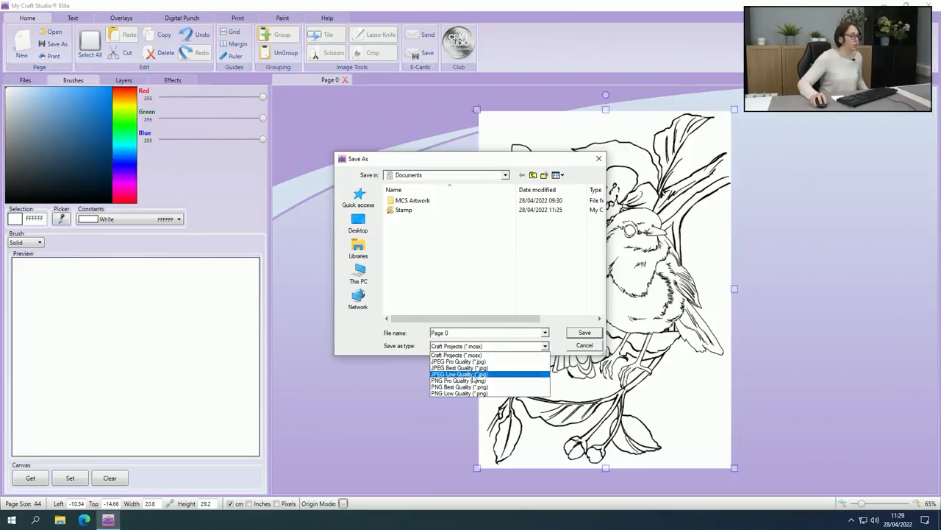
left_click(471, 381)
left_click(448, 333)
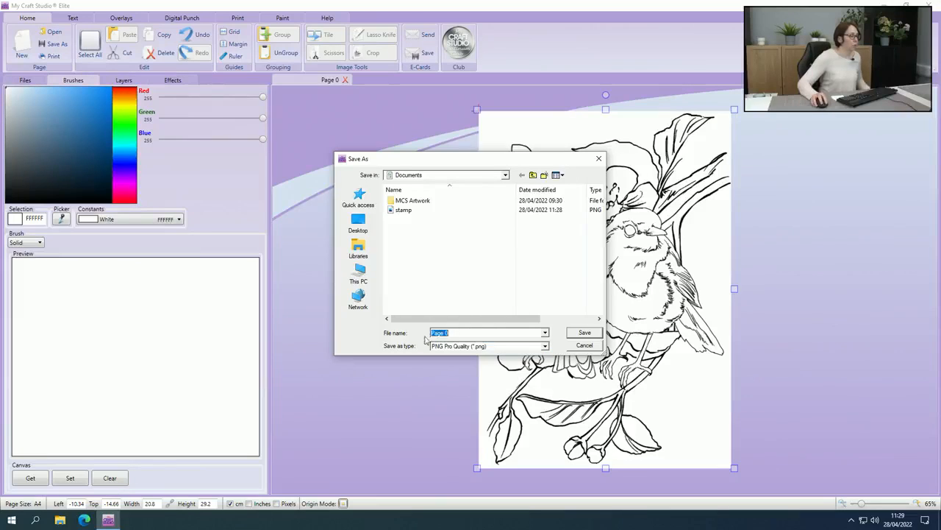
type("stamp canvas")
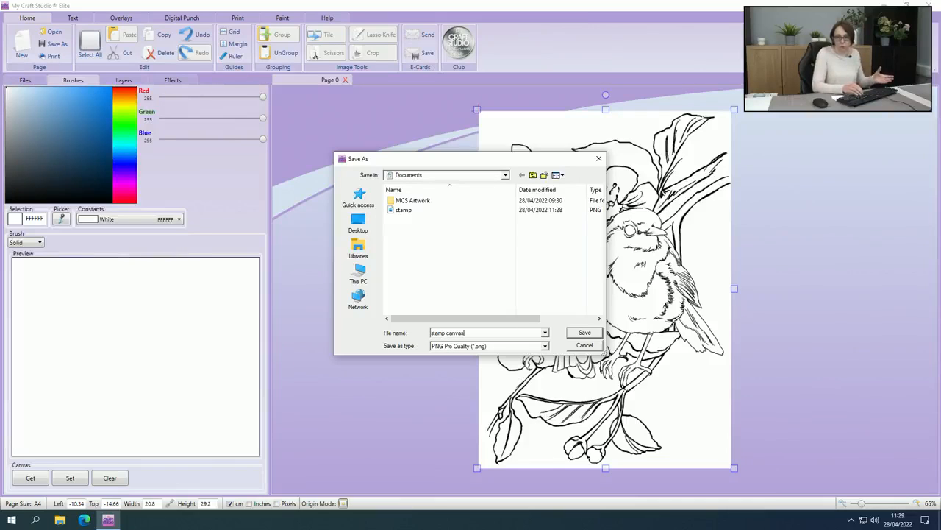
key("Return")
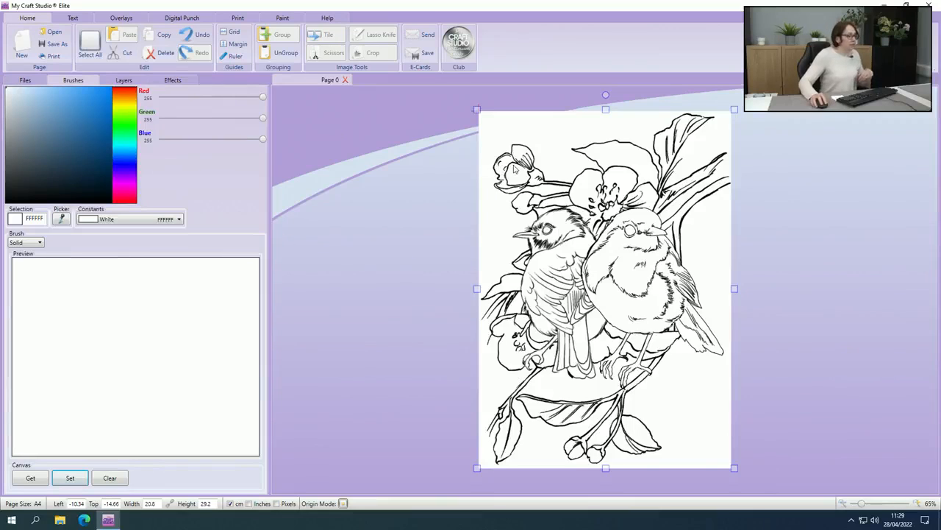
- Delete the grouped stamp scene from the page and open the Documents folder in the file browser
left_click_drag(512, 166, 508, 168)
key("Delete")
left_click(31, 81)
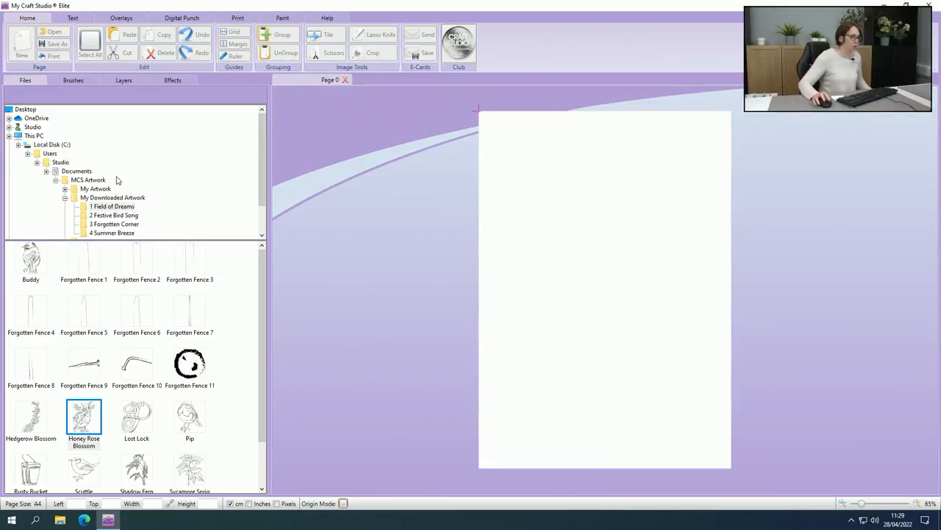
left_click(76, 170)
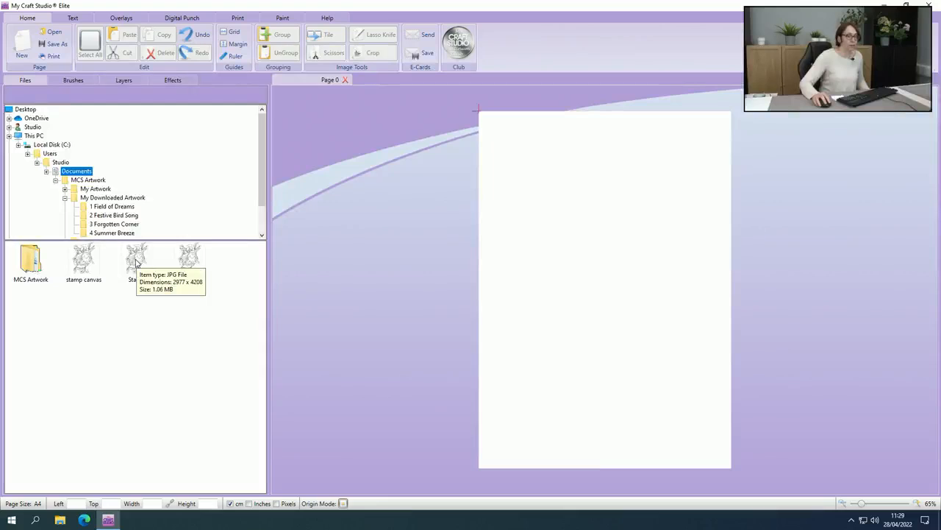
- Place the saved Stamp JPEG partly beside the page to check its background, and delete it
left_click_drag(136, 263, 350, 184)
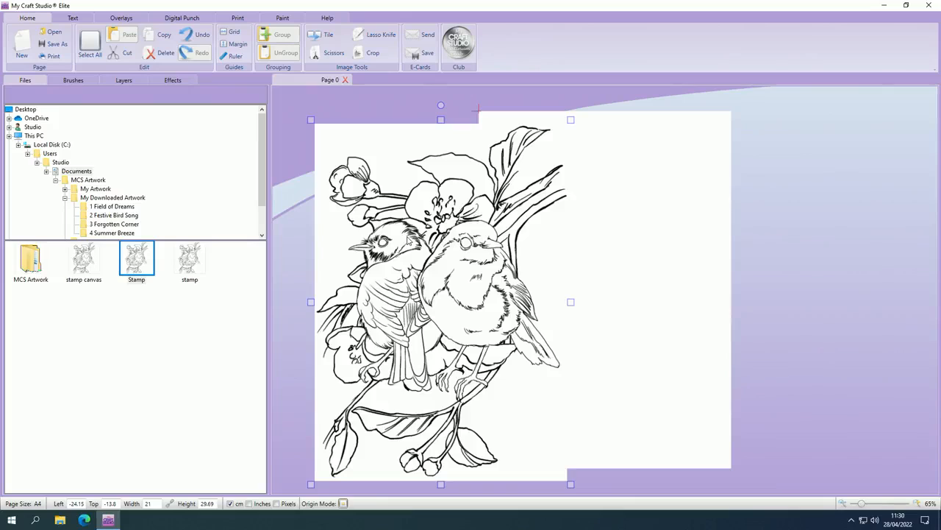
left_click_drag(414, 237, 432, 228)
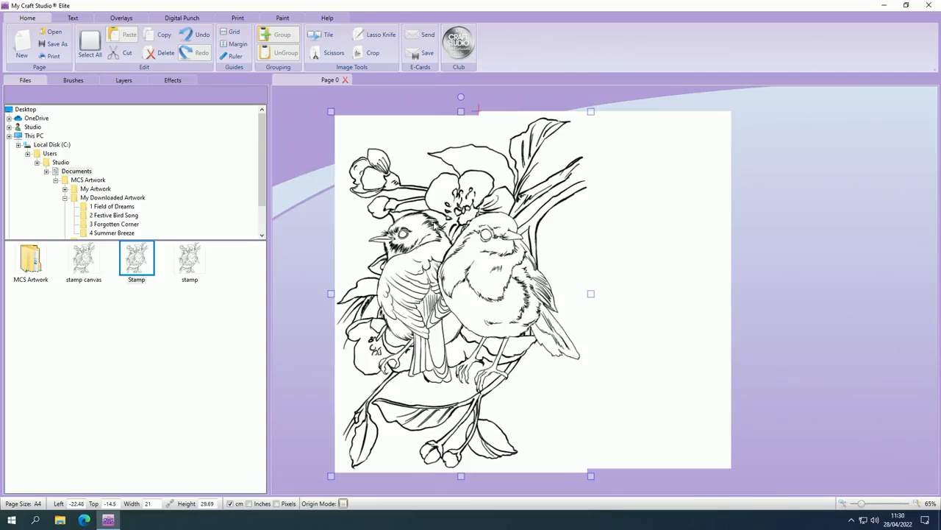
key("Delete")
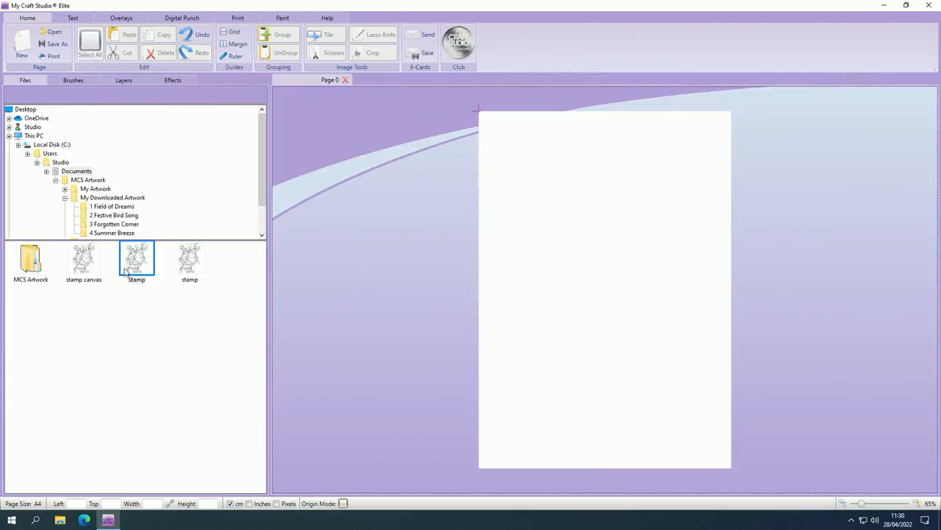
- Place the saved stamp canvas PNG partly off the page to check its background, and delete it
left_click(84, 261)
left_click(361, 206)
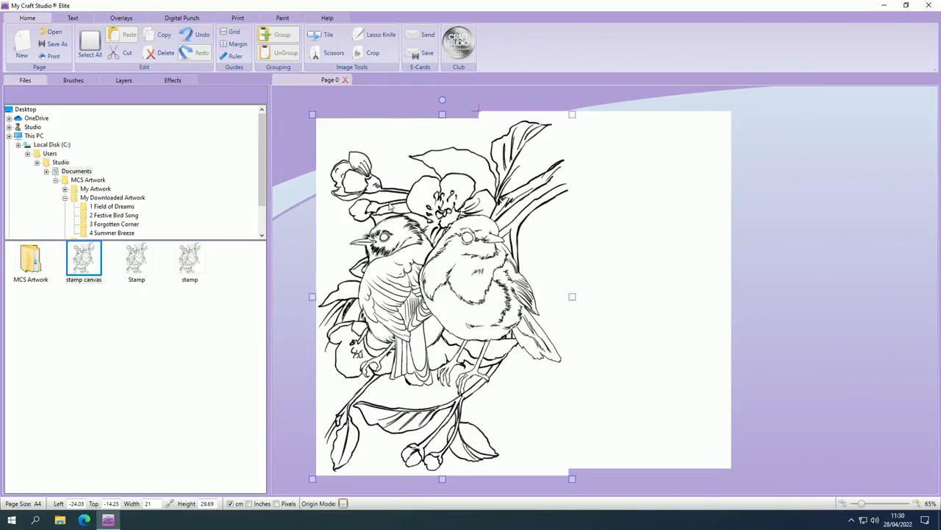
key("Delete")
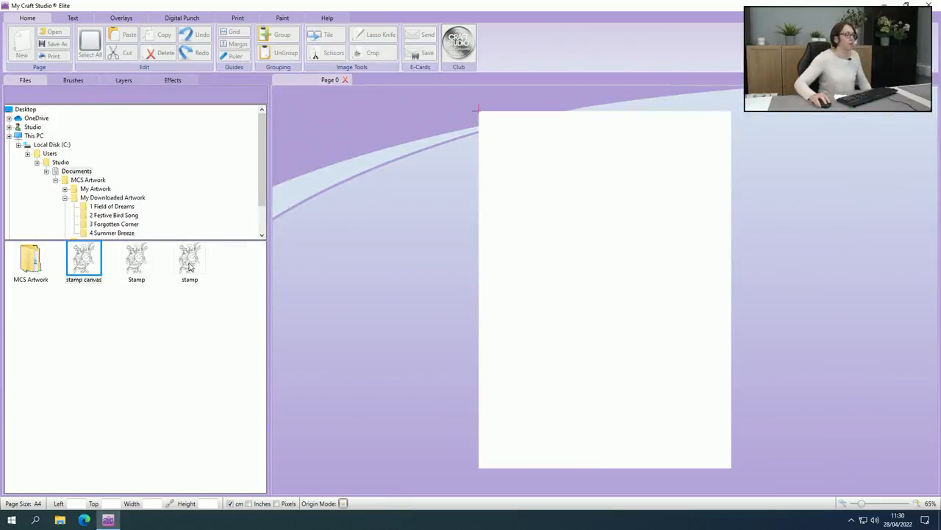
- Place the saved stamp PNG with no canvas on the page and scale it down to about 11.3 × 16 cm
left_click_drag(190, 261, 395, 184)
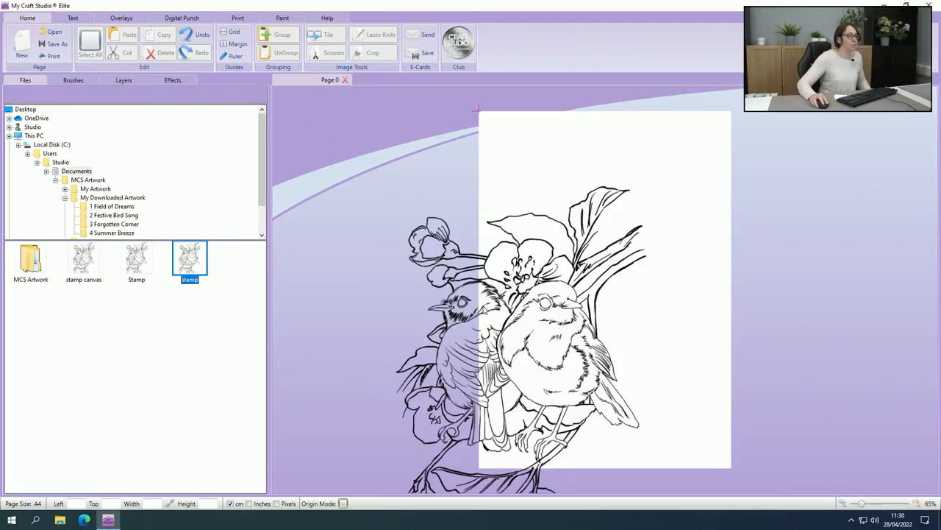
left_click_drag(485, 309, 552, 250)
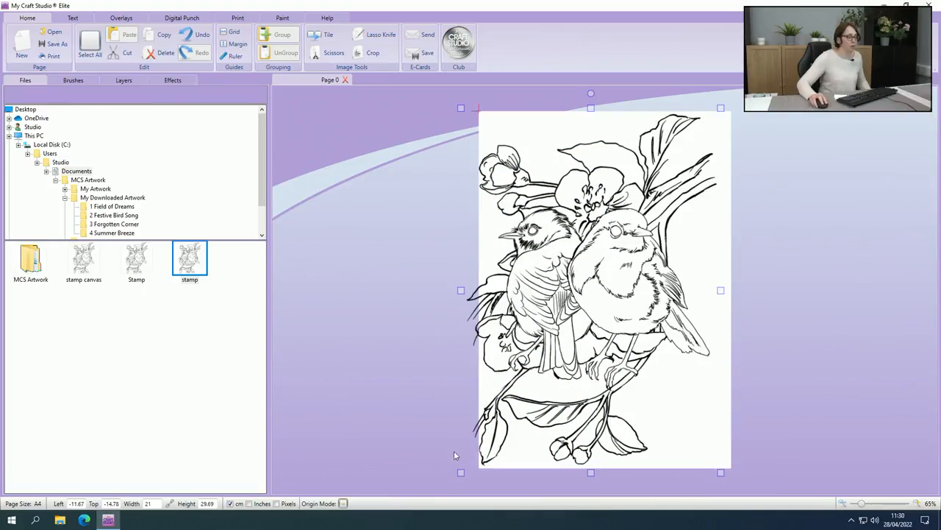
left_click_drag(460, 471, 566, 312)
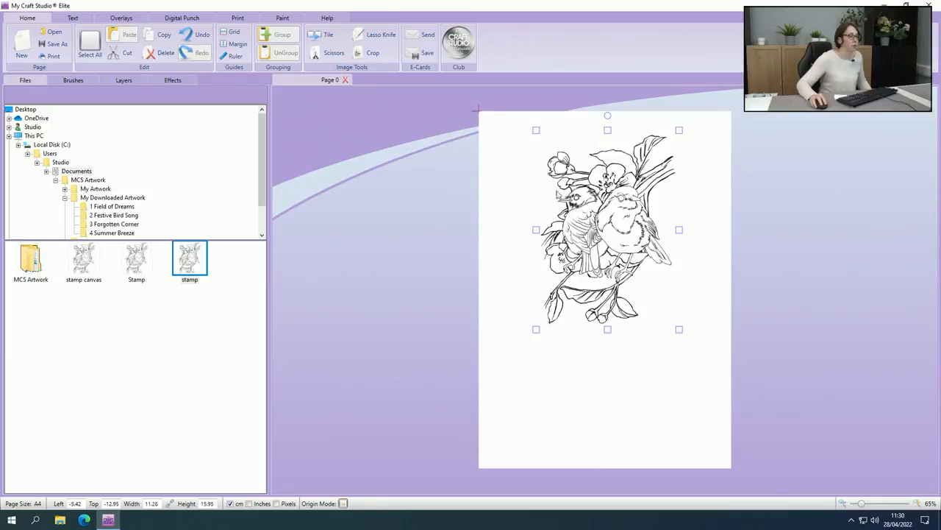
left_click_drag(572, 210, 569, 216)
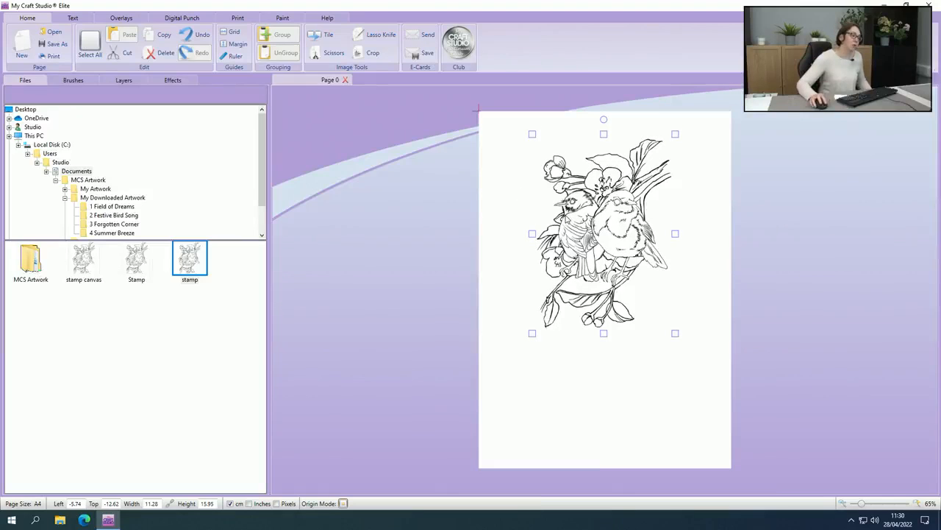
- Open the Stamp project, compare it with Page 0, and move the blossom aside to check that its elements are separate
left_click(52, 32)
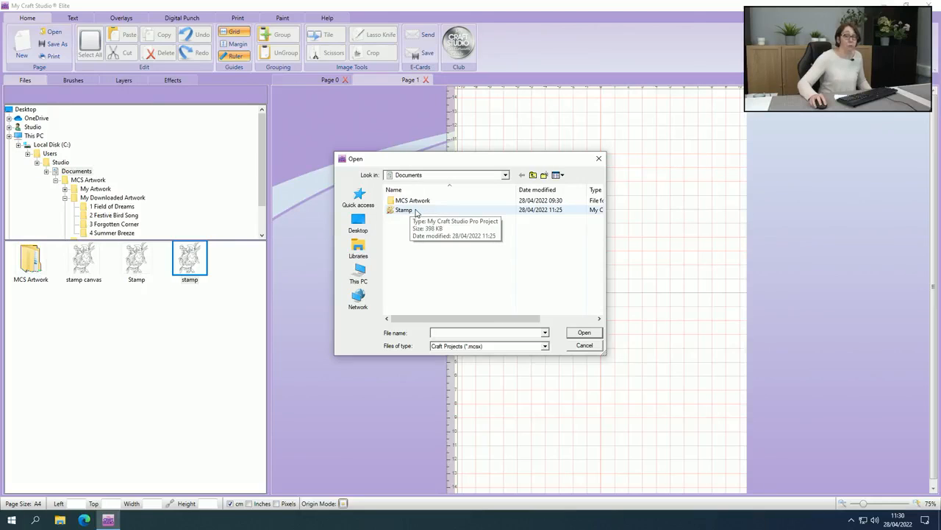
double_click(414, 211)
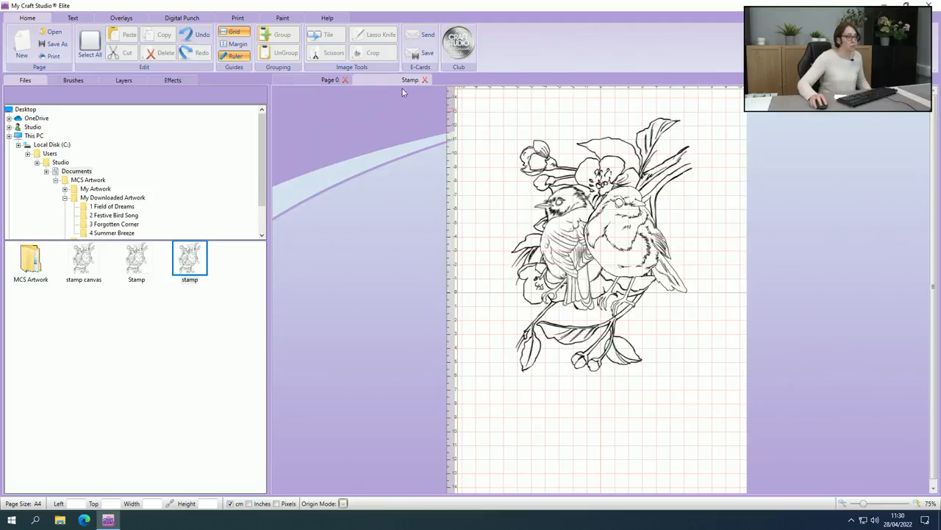
left_click(315, 81)
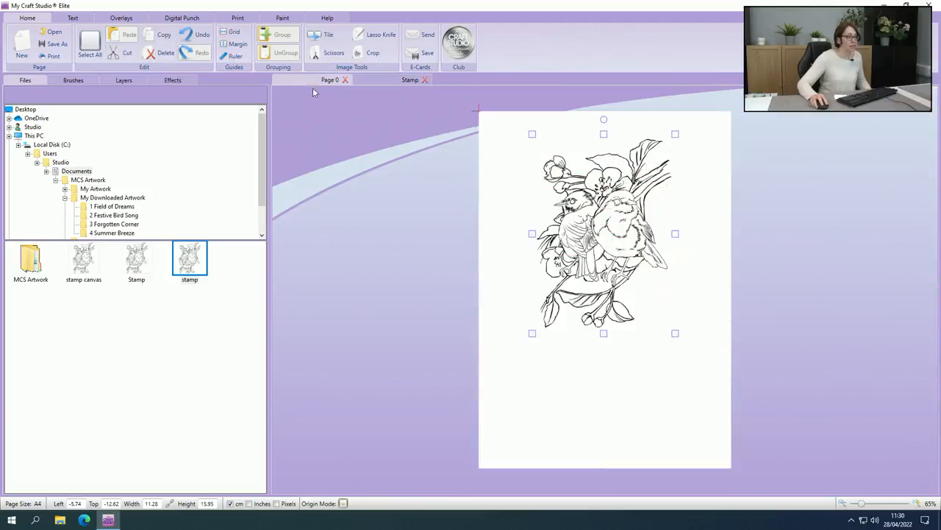
left_click(400, 81)
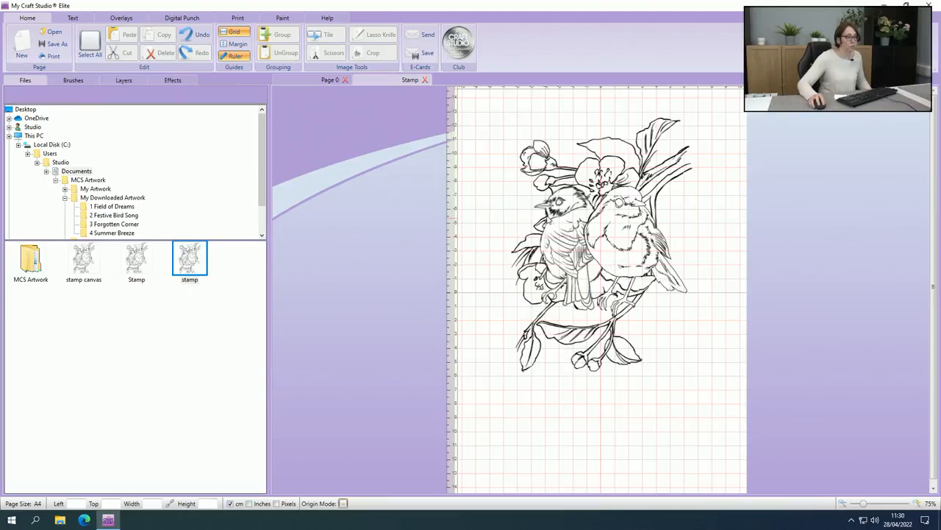
left_click_drag(548, 183, 335, 174)
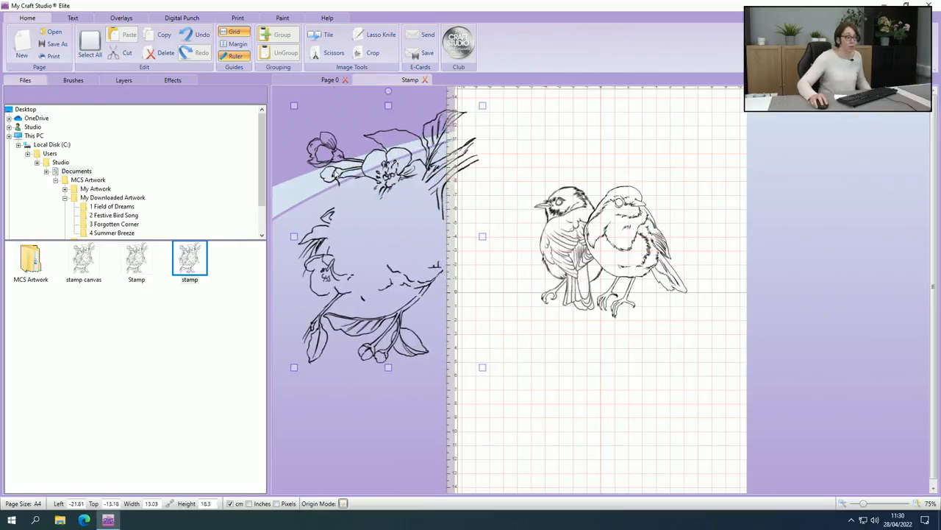
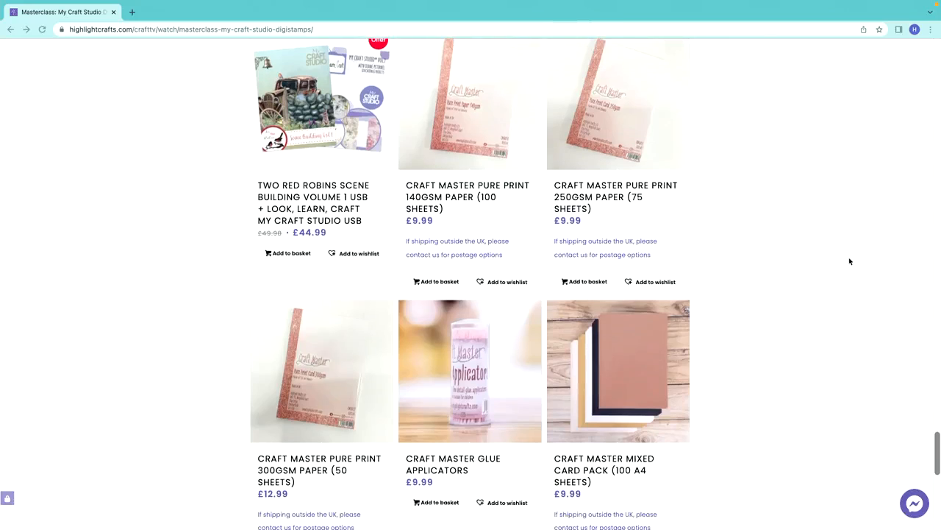
- Switch to the Highlight Crafts masterclass page in the browser and look through the listed paper, card and acetate products
scroll(850, 261, "down", 2)
scroll(850, 261, "down", 2)
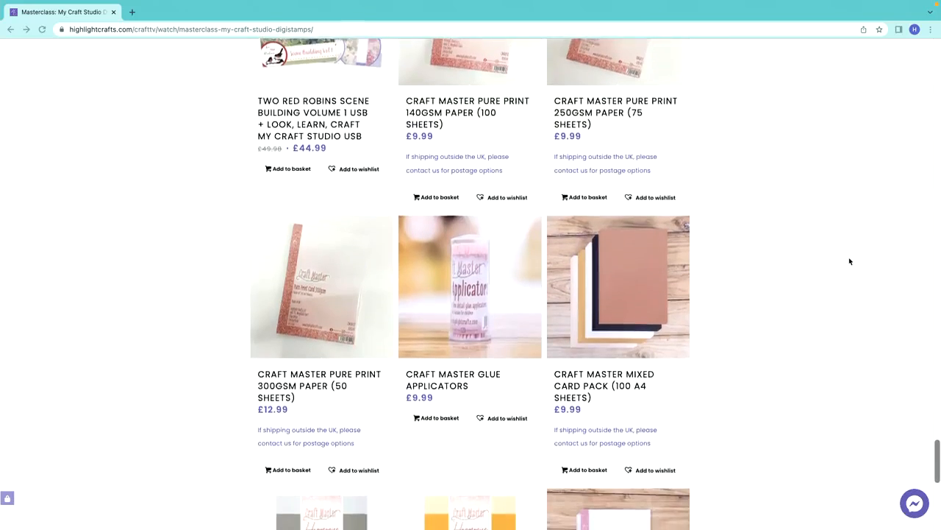
scroll(849, 261, "down", 1)
scroll(849, 261, "down", 3)
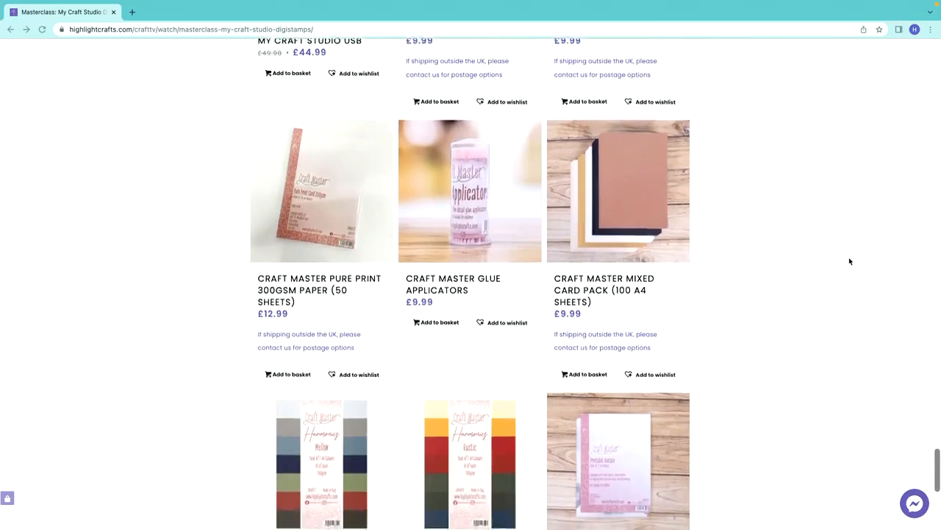
scroll(850, 261, "down", 3)
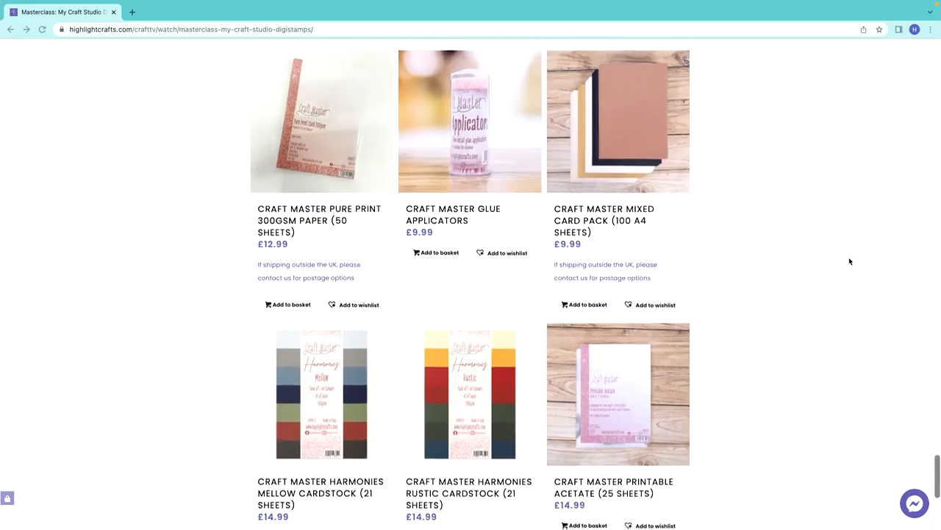
scroll(849, 261, "down", 1)
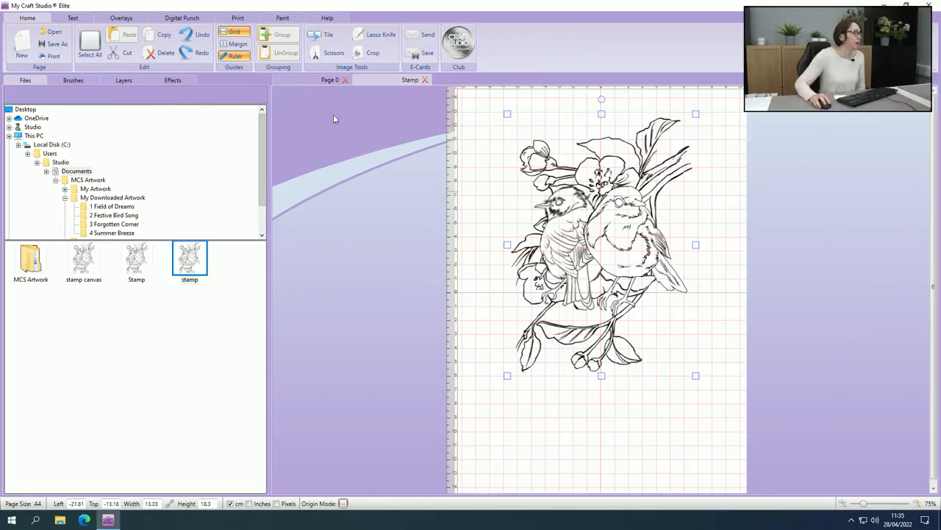
- Close the Stamp project without saving and delete the placed stamp image from Page 0
left_click(424, 80)
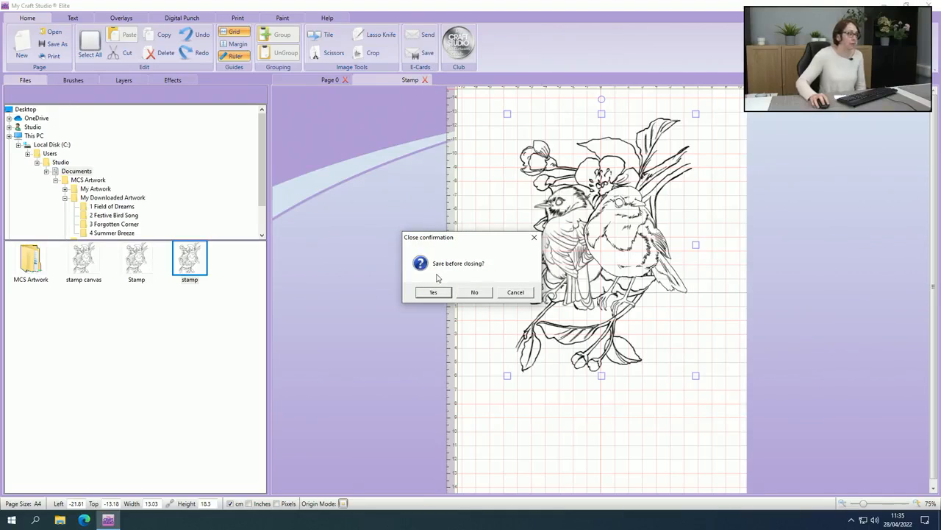
left_click(474, 292)
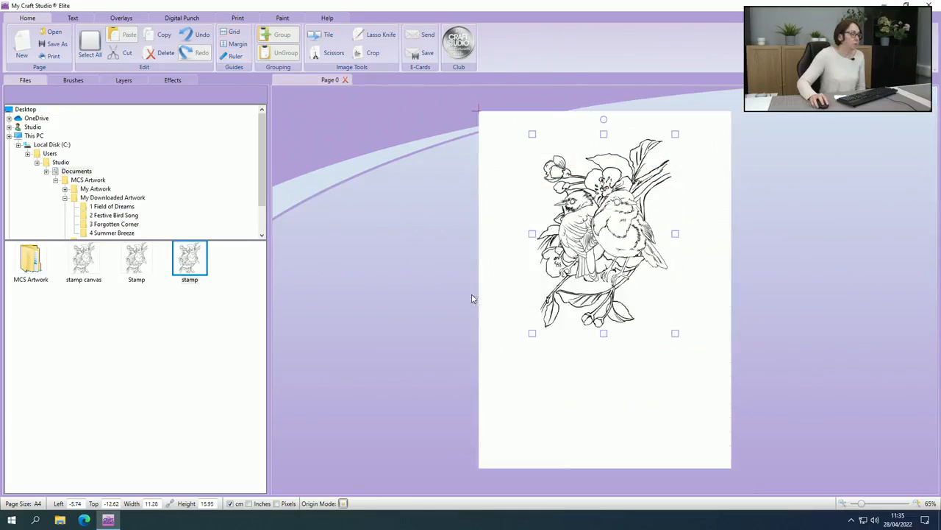
left_click_drag(615, 249, 602, 251)
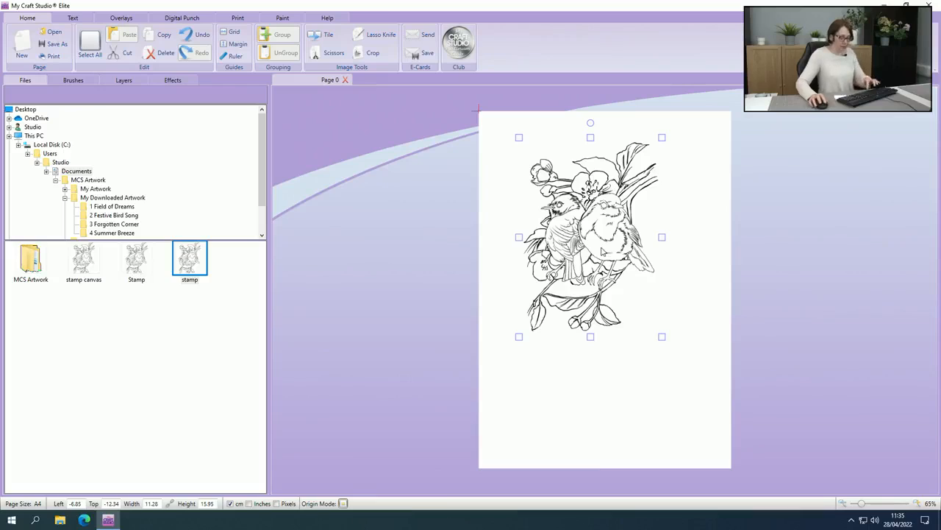
key("Delete")
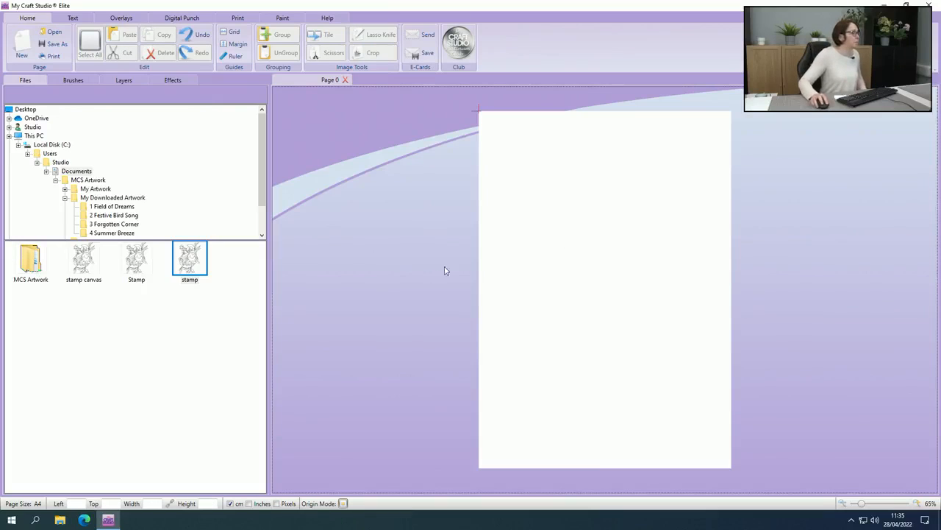
- Place the Wax Cap Mushroom stamp from the 4 Summer Breeze folder on the page and enlarge it to about 19.4 × 20.8 cm
left_click(117, 225)
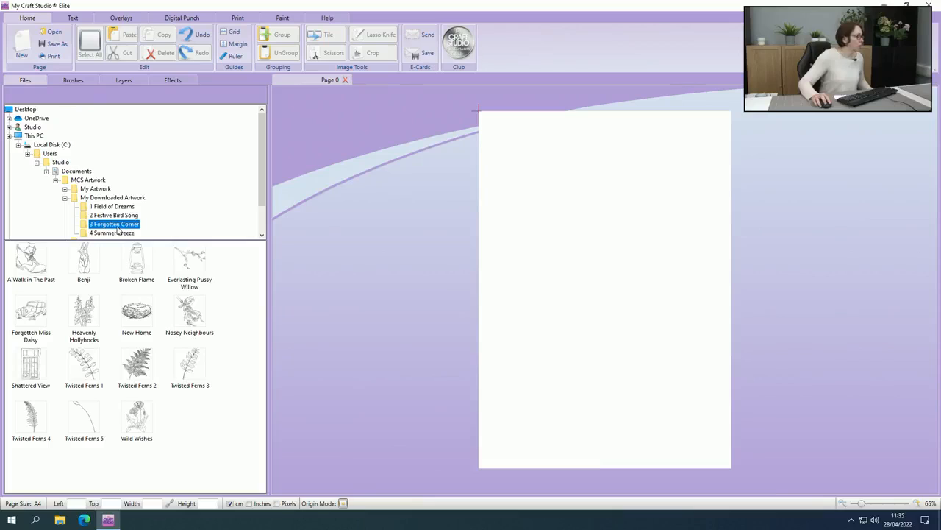
left_click(111, 234)
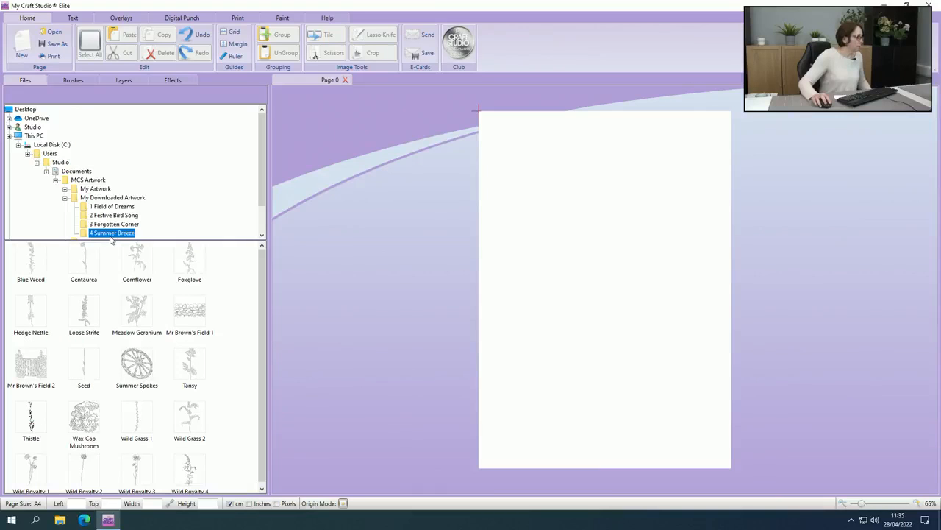
left_click_drag(84, 418, 463, 207)
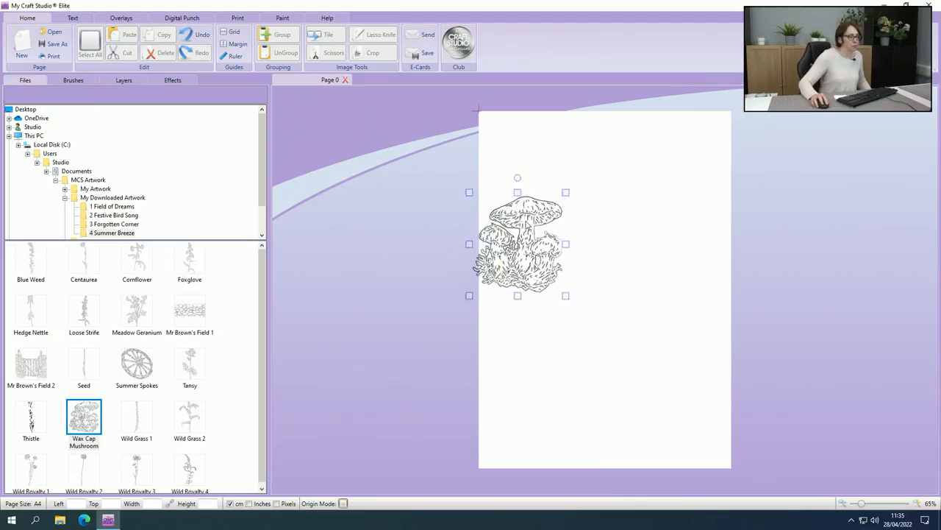
left_click_drag(589, 263, 711, 397)
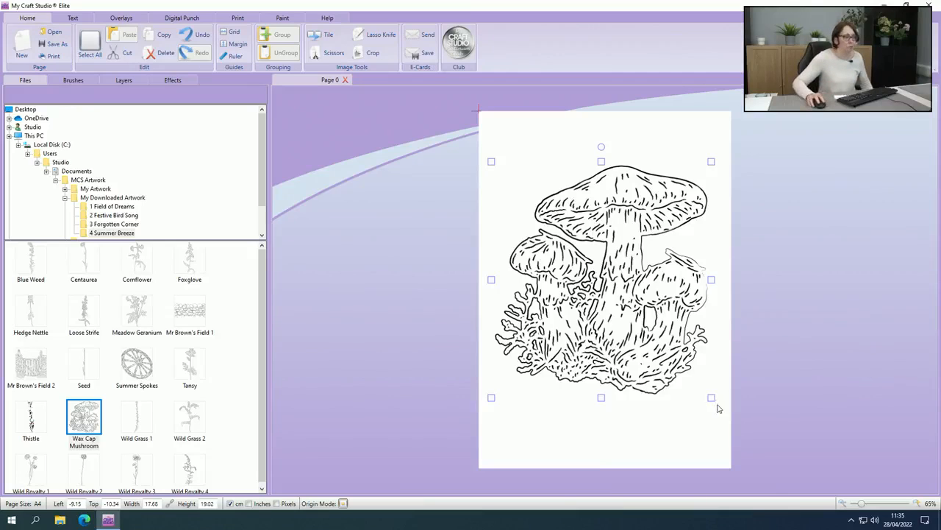
left_click_drag(864, 506, 868, 508)
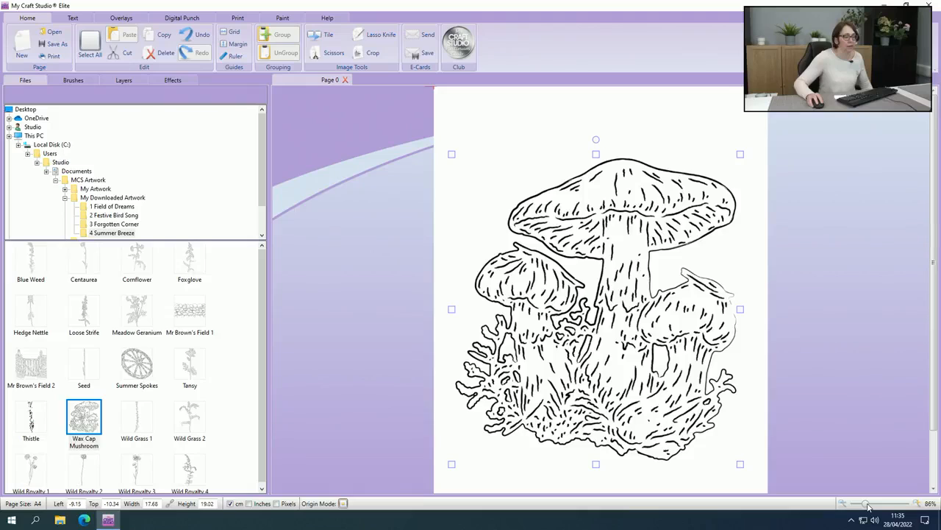
left_click_drag(740, 463, 759, 475)
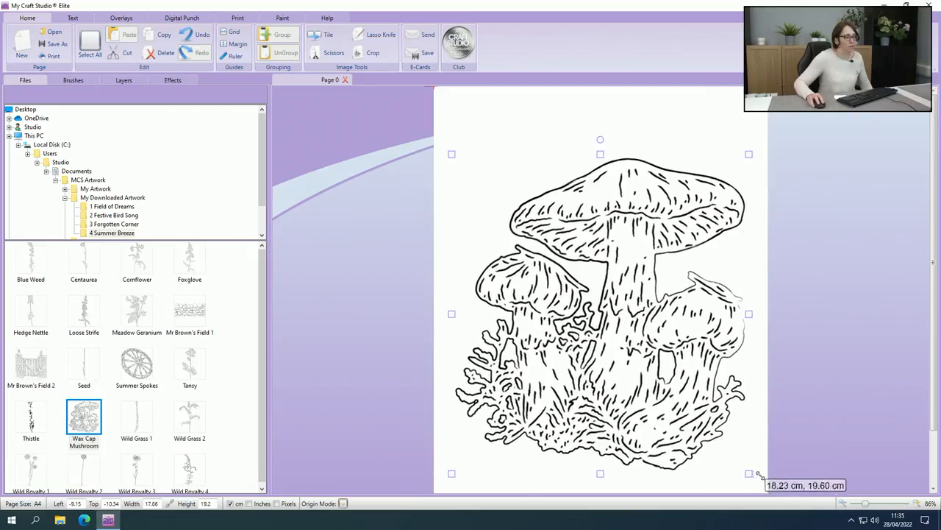
left_click_drag(451, 154, 427, 138)
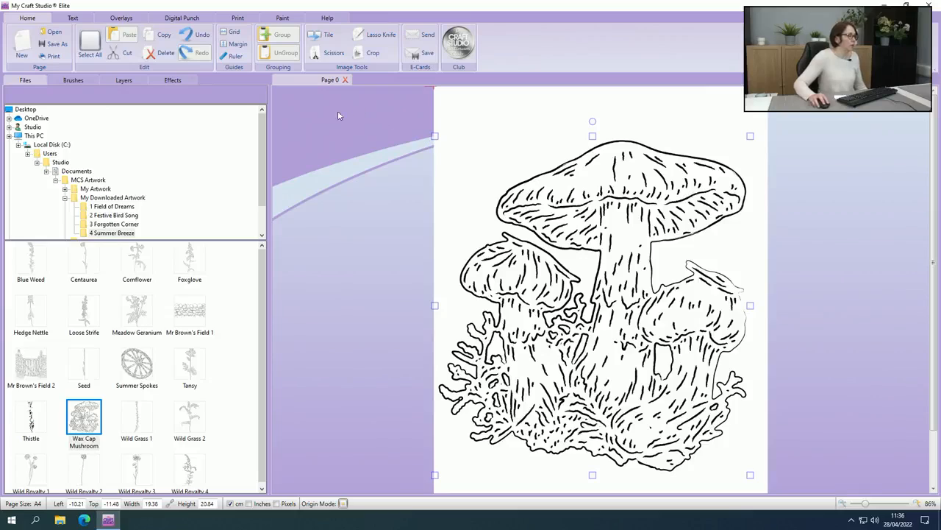
- Add a paint canvas over the mushroom page and activate the Draw tool with a brush size of 32
left_click(282, 19)
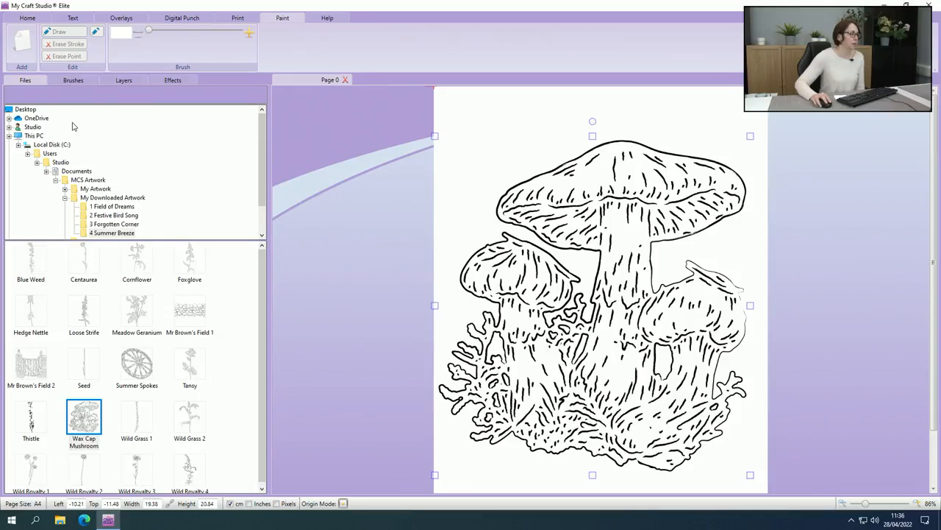
left_click(22, 45)
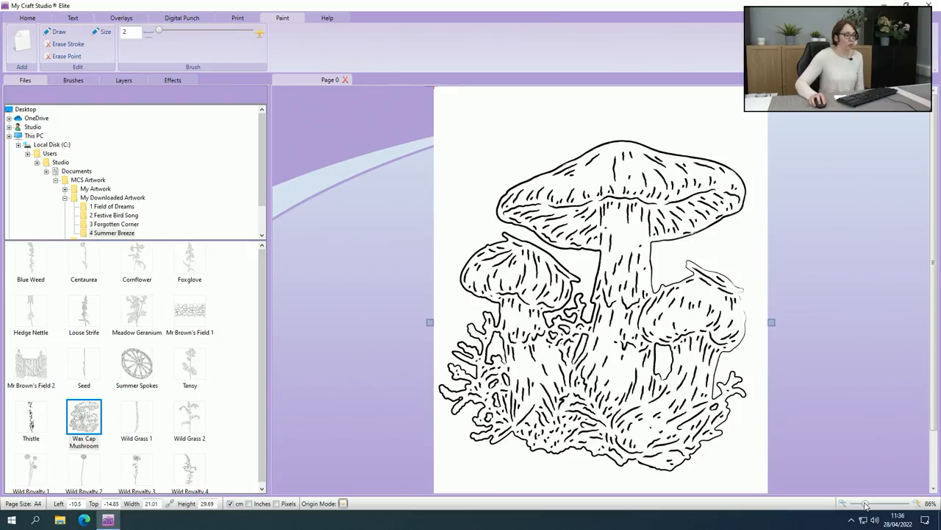
left_click_drag(868, 504, 858, 505)
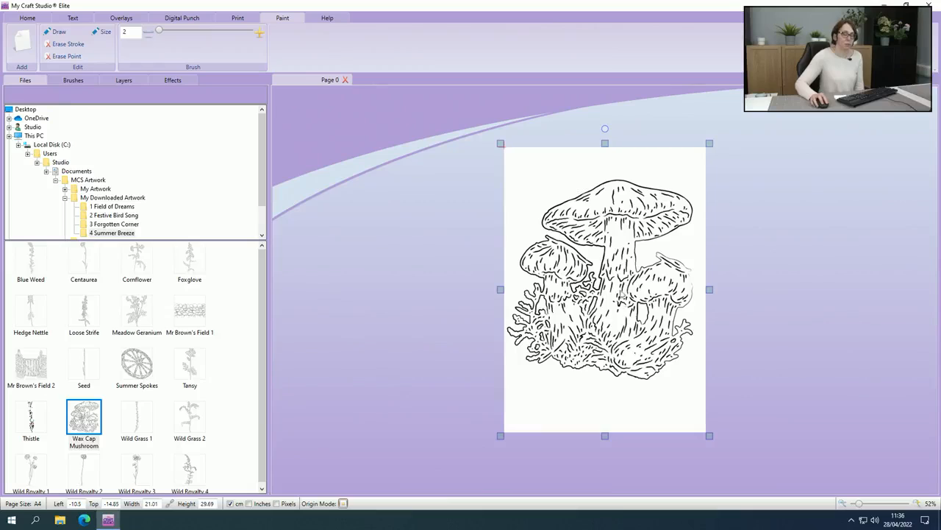
left_click_drag(858, 503, 865, 503)
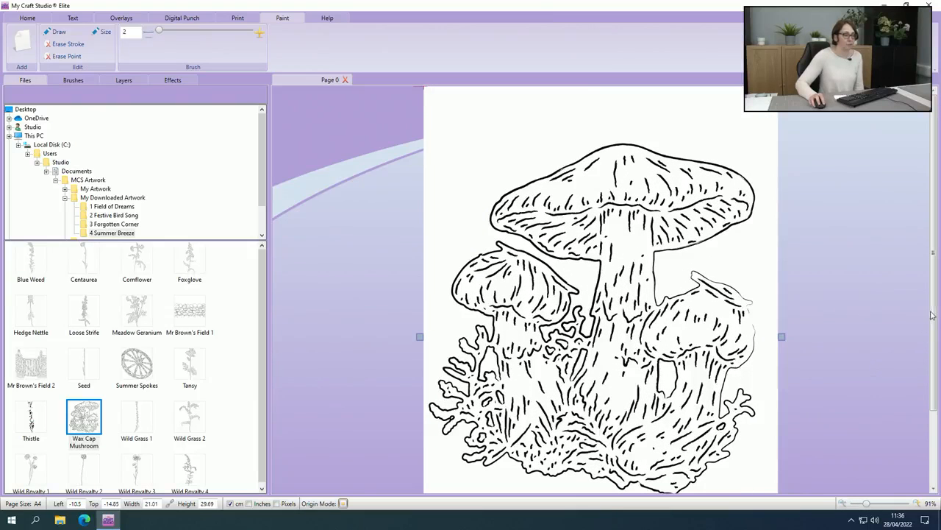
scroll(937, 322, "down", 1)
left_click_drag(937, 322, 935, 333)
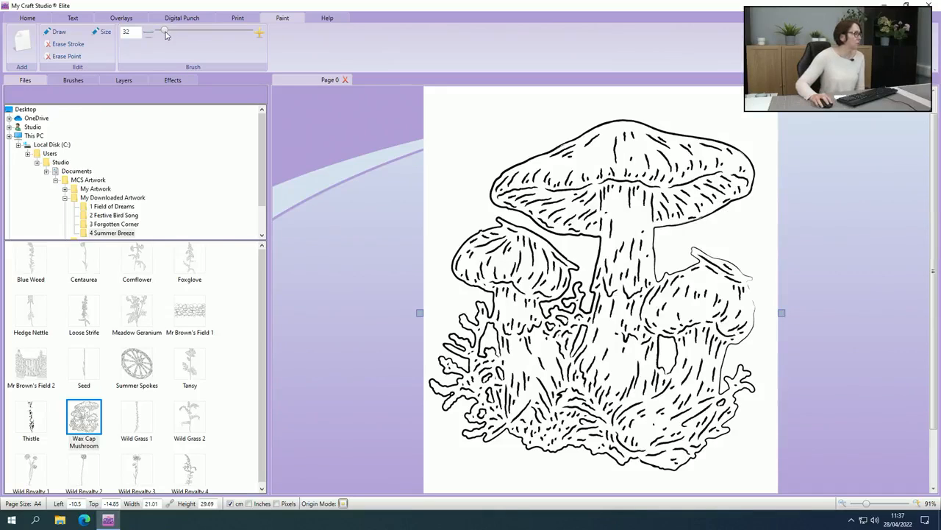
left_click(62, 34)
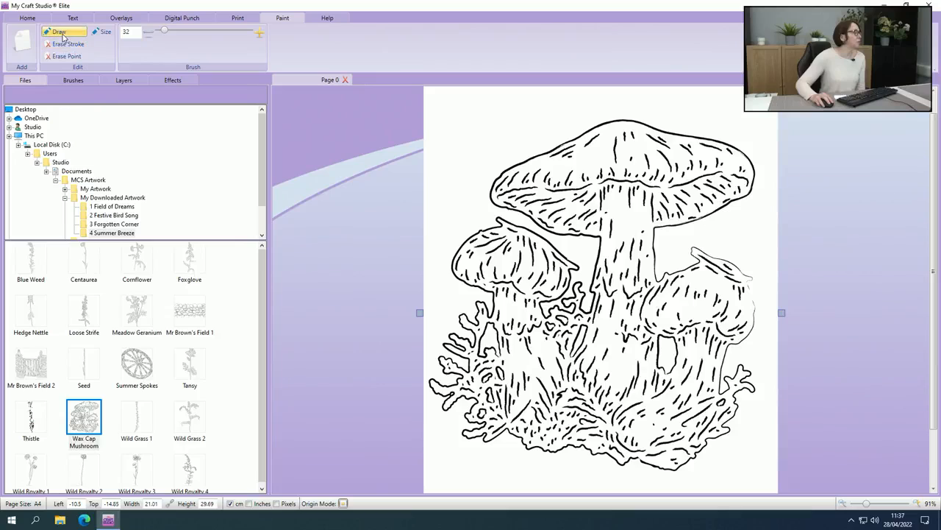
- Try several blue shades for the paint brush colour and pick the bright blue 0E7FEC
left_click(74, 81)
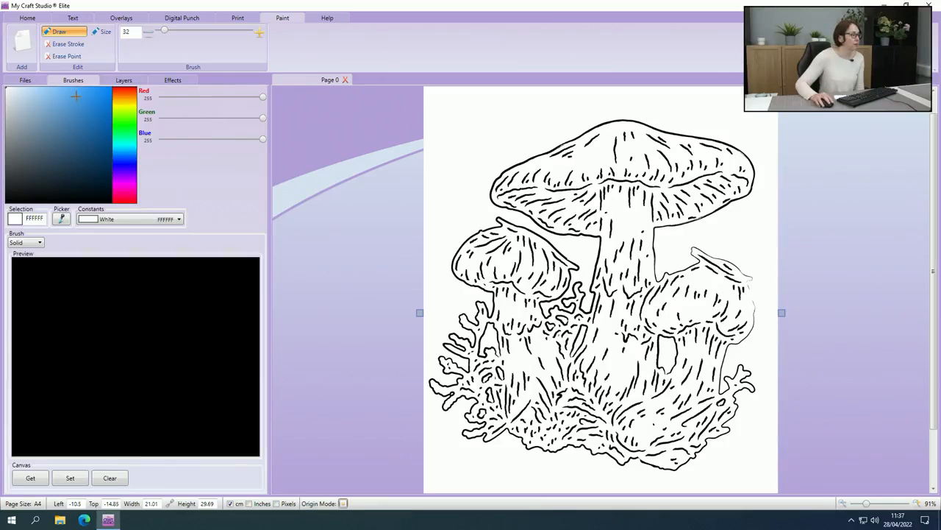
left_click(39, 97)
left_click(81, 109)
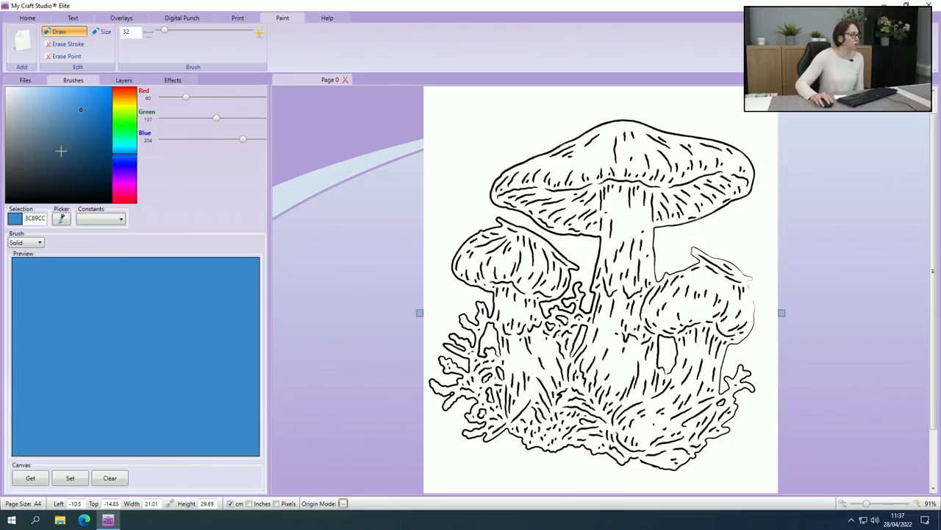
left_click(62, 151)
left_click(100, 169)
left_click(96, 108)
left_click(63, 111)
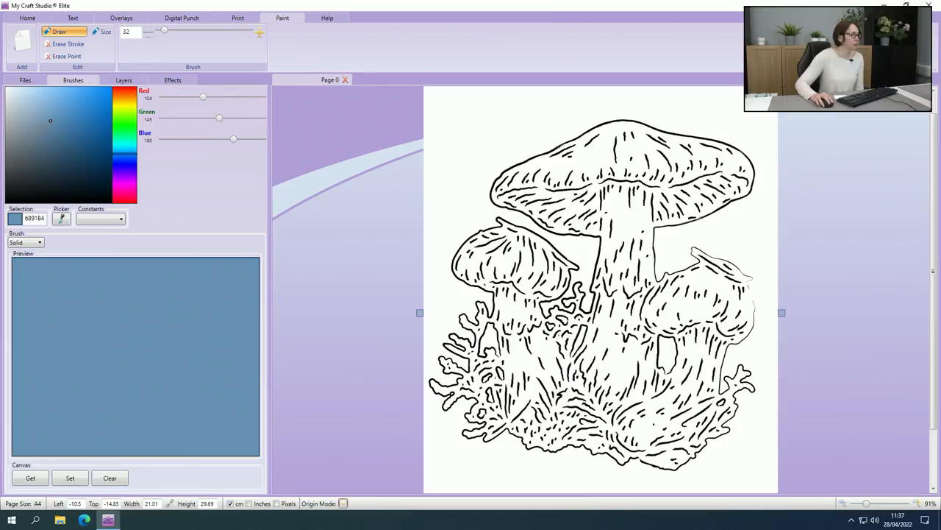
left_click(23, 165)
left_click(77, 154)
left_click(89, 112)
left_click(106, 95)
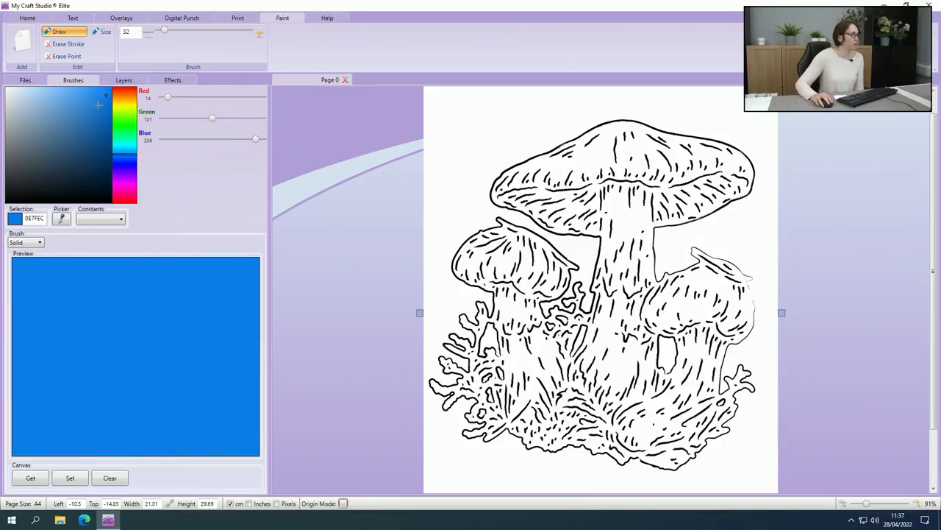
- Try muted blue, dark slate and green shades such as 949BC3, 464A62 and 3DC360 for the brush colour
left_click_drag(134, 153, 134, 161)
left_click(86, 128)
left_click(49, 130)
left_click(32, 114)
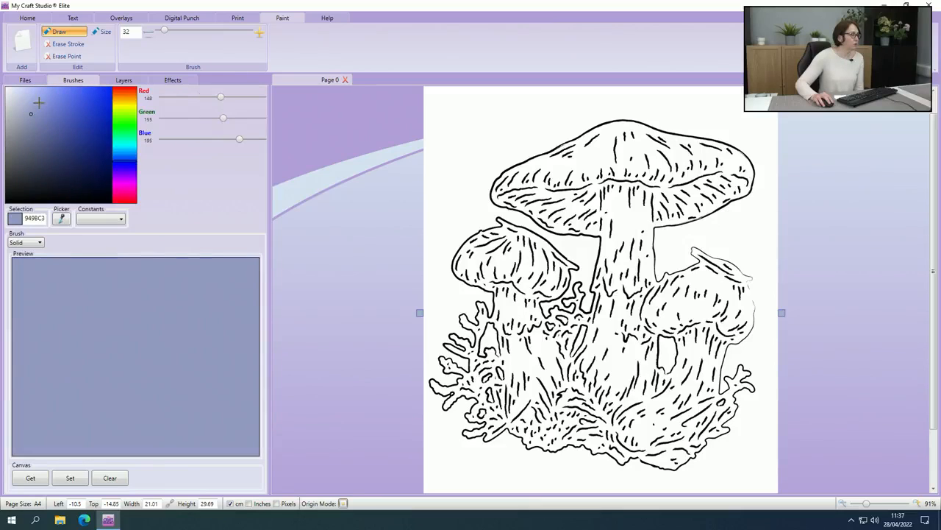
left_click(61, 103)
left_click(77, 102)
left_click_drag(78, 107, 36, 158)
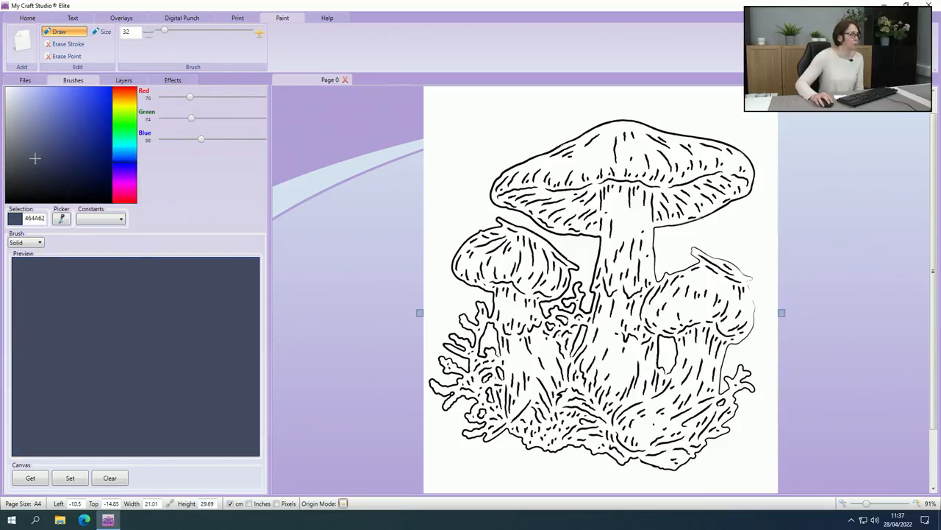
left_click(126, 138)
left_click(75, 114)
left_click(50, 104)
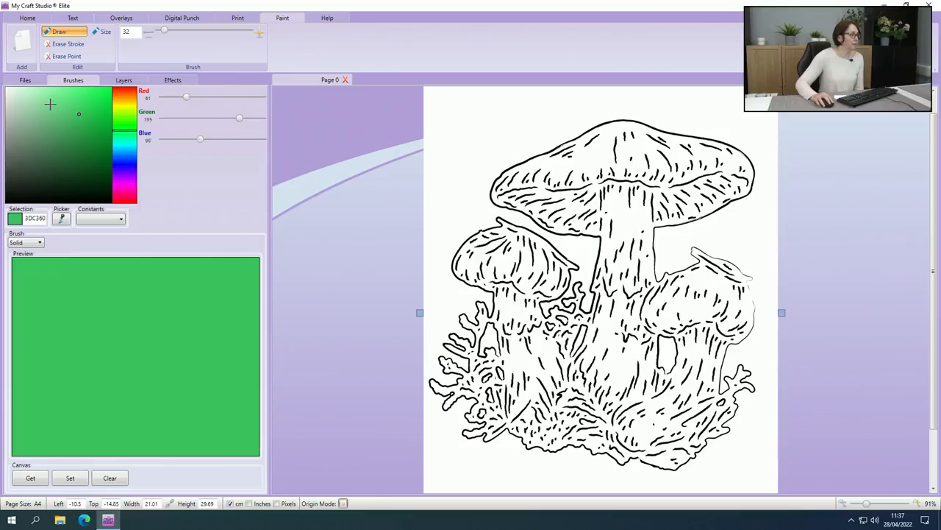
mouse_move(25, 106)
left_mouse_down()
mouse_move(27, 116)
mouse_move(72, 104)
mouse_move(66, 198)
mouse_move(88, 147)
mouse_move(76, 105)
mouse_move(43, 139)
mouse_move(77, 137)
mouse_move(63, 104)
left_mouse_up()
- Compare several red and crimson shades for the brush colour and pick the bright pinkish red FF004C
mouse_move(129, 135)
left_mouse_down()
mouse_move(132, 93)
mouse_move(135, 204)
mouse_move(135, 89)
mouse_move(137, 204)
left_mouse_up()
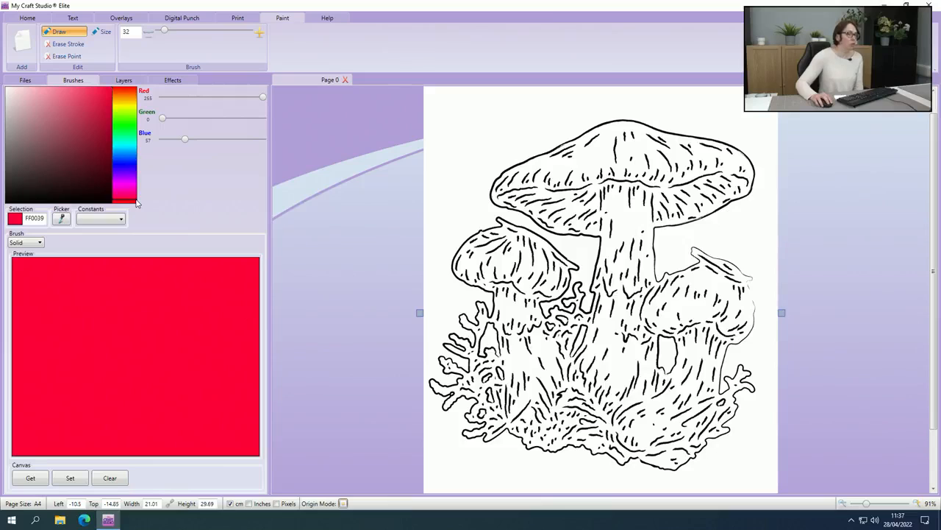
left_click_drag(69, 126, 93, 143)
left_click(130, 203)
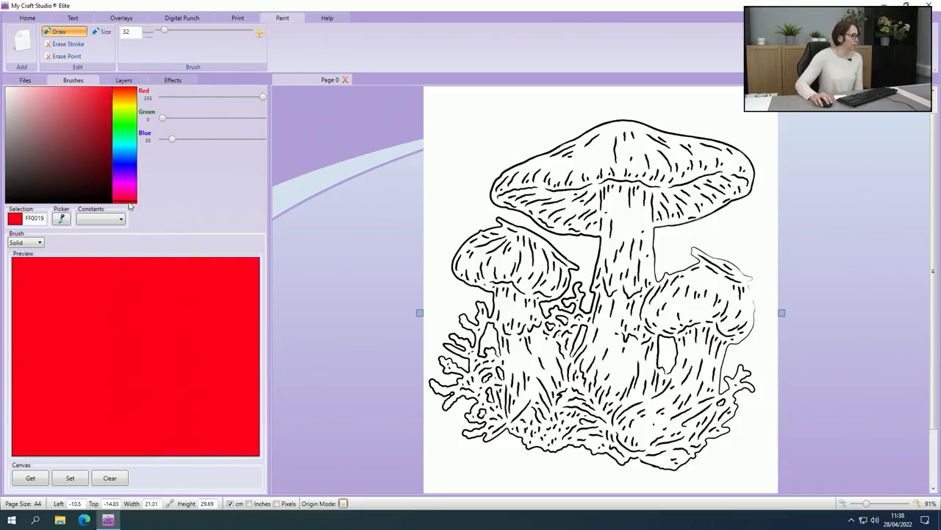
left_click_drag(129, 206, 132, 201)
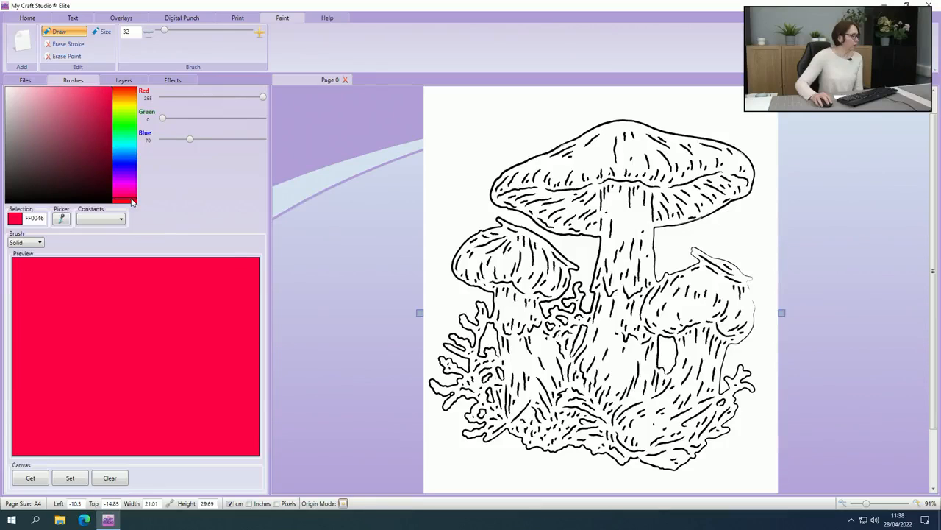
left_click_drag(86, 133, 91, 131)
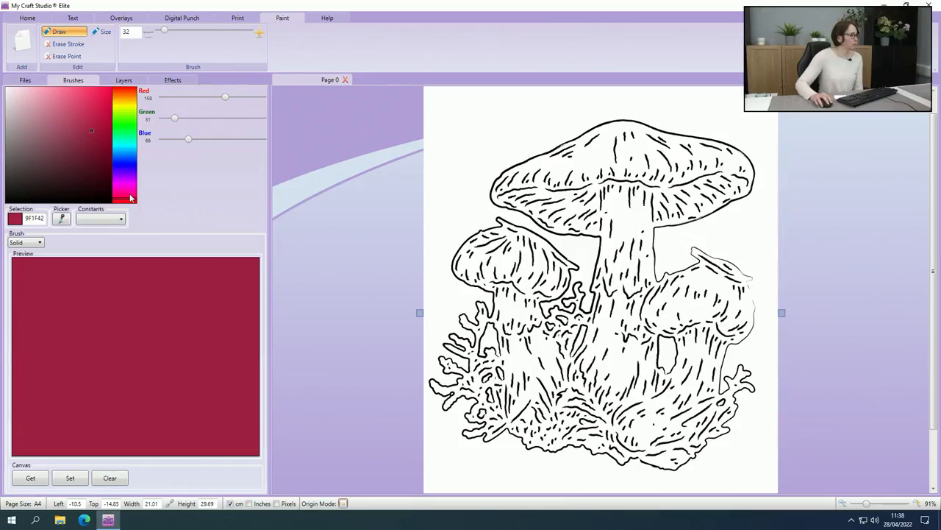
left_click(132, 200)
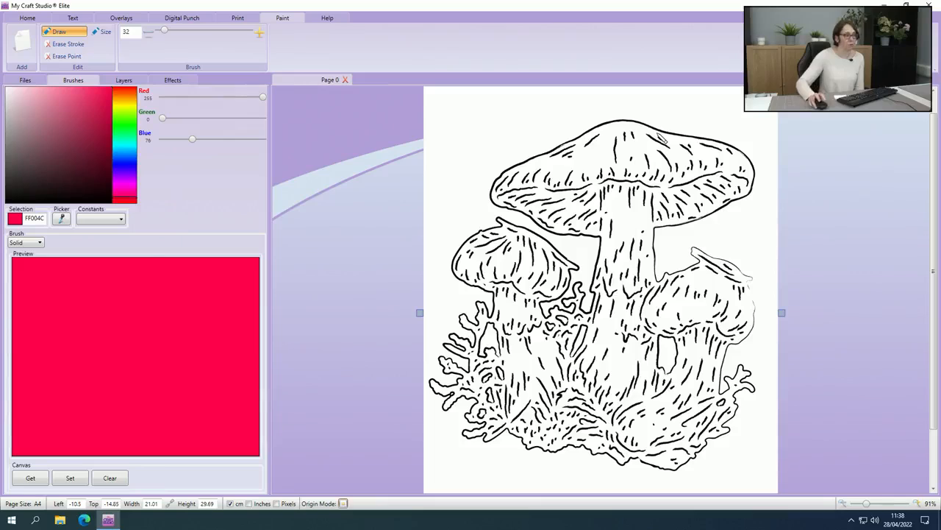
- Paint the large mushroom's cap red, outlining its edge with brush size 32 and filling the inside with size 53
left_click(621, 135)
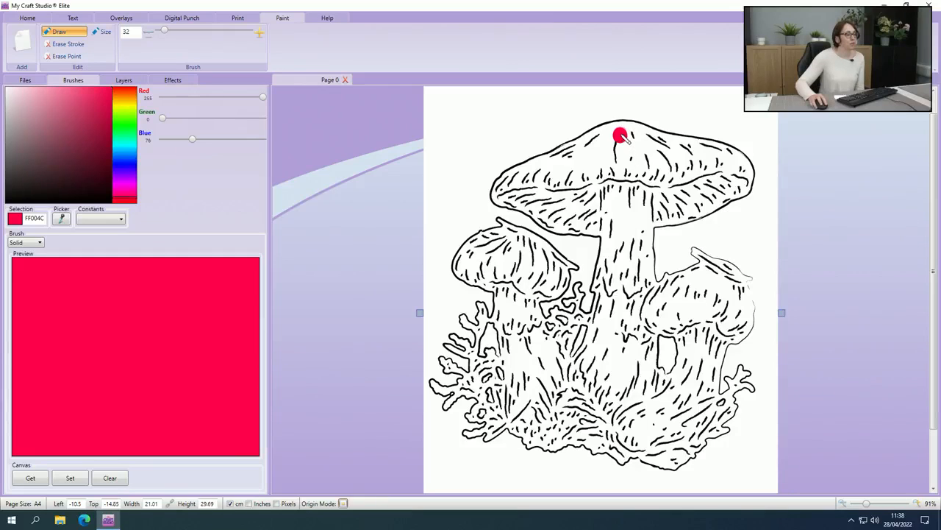
mouse_move(624, 138)
left_mouse_down()
mouse_move(617, 129)
mouse_move(495, 196)
mouse_move(570, 182)
mouse_move(687, 189)
mouse_move(740, 173)
mouse_move(751, 189)
mouse_move(745, 165)
mouse_move(725, 150)
mouse_move(623, 135)
left_mouse_up()
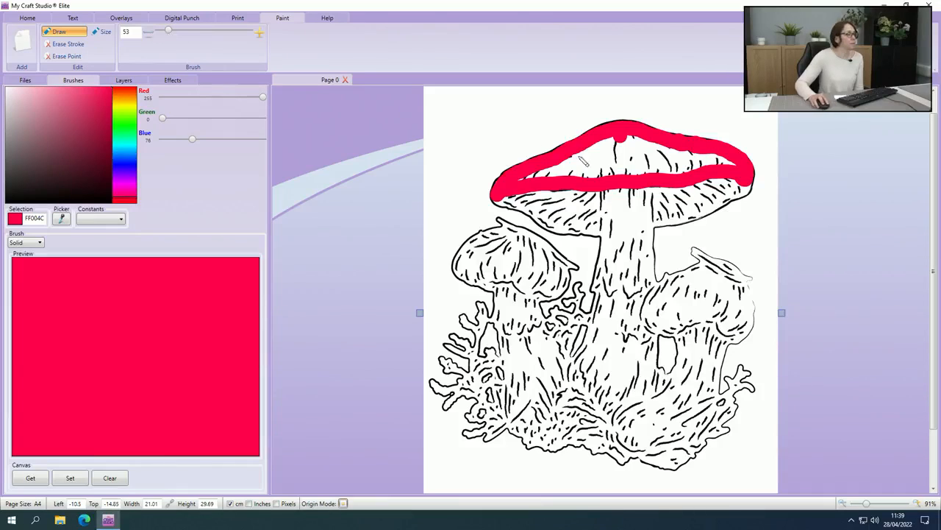
mouse_move(626, 168)
left_mouse_down()
mouse_move(634, 150)
mouse_move(611, 147)
mouse_move(525, 181)
mouse_move(698, 163)
mouse_move(734, 169)
mouse_move(604, 163)
mouse_move(657, 153)
mouse_move(627, 171)
left_mouse_up()
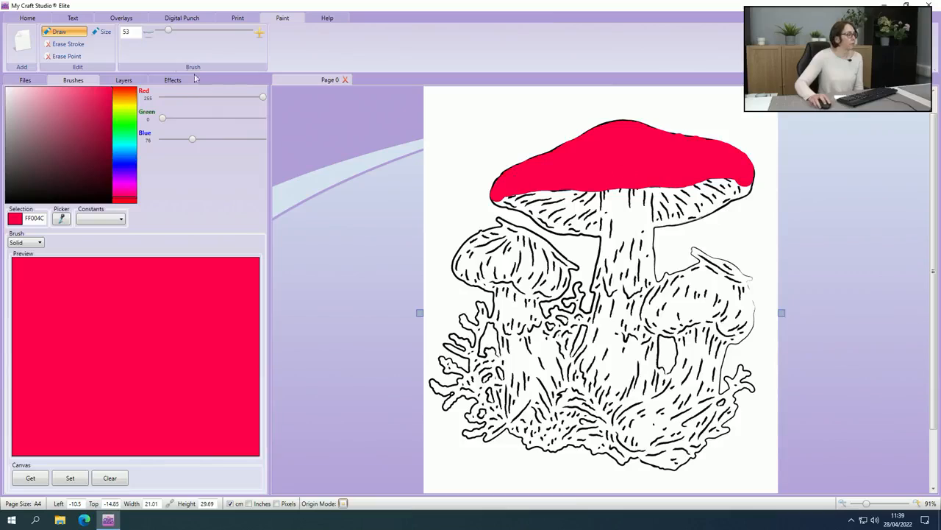
- Paint the left mushroom's cap red with brush size 32, using a smaller brush for its pointed edge tips
left_click_drag(167, 34, 164, 35)
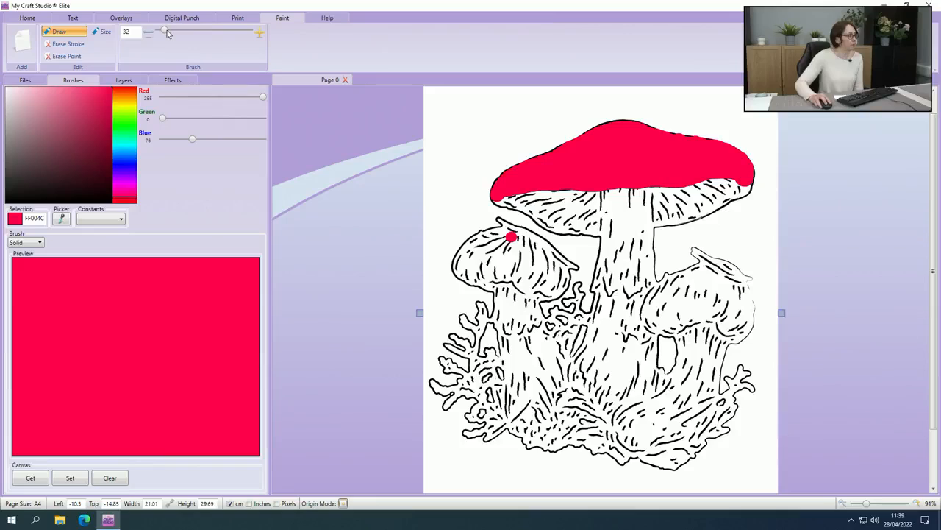
mouse_move(524, 239)
left_mouse_down()
mouse_move(499, 232)
mouse_move(478, 250)
mouse_move(465, 273)
mouse_move(472, 283)
mouse_move(563, 291)
mouse_move(568, 265)
mouse_move(533, 242)
mouse_move(511, 239)
mouse_move(473, 267)
mouse_move(498, 254)
mouse_move(537, 285)
mouse_move(560, 266)
mouse_move(489, 250)
mouse_move(549, 276)
mouse_move(495, 256)
mouse_move(548, 253)
left_mouse_up()
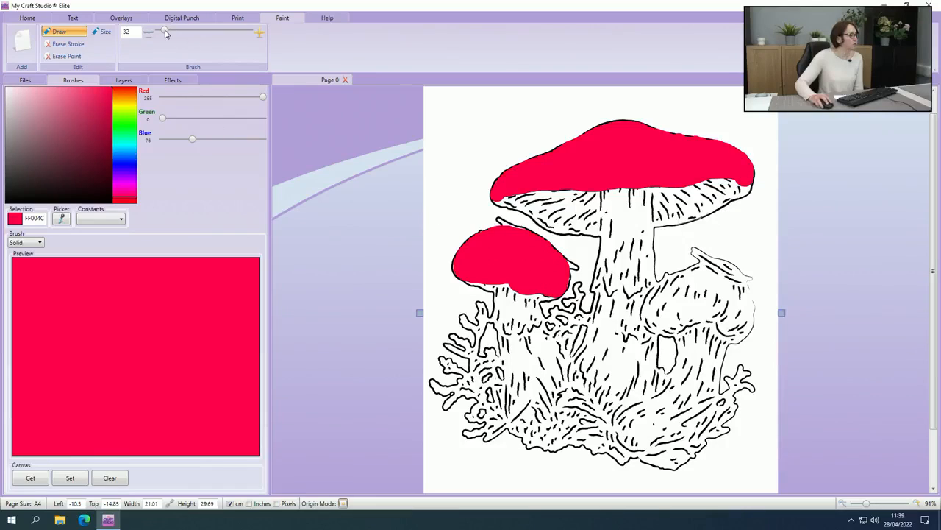
left_click_drag(166, 33, 162, 34)
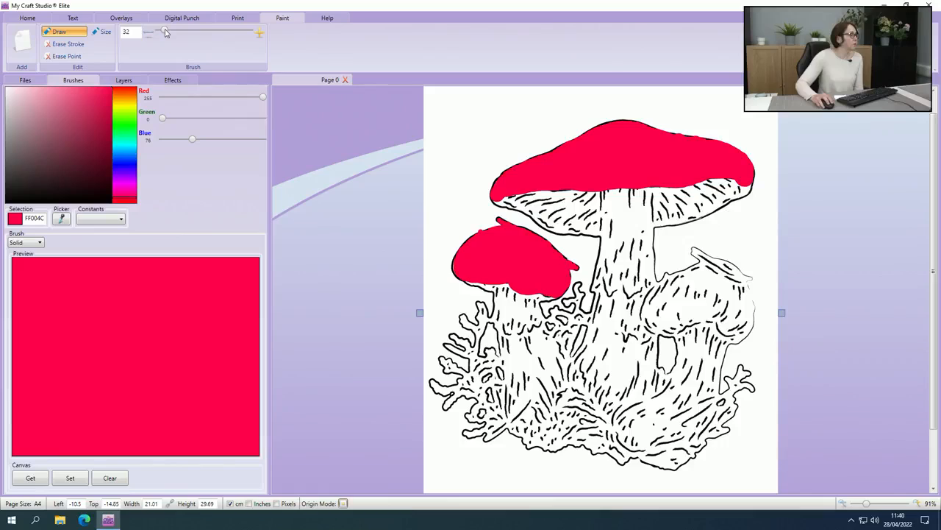
- Paint the right mushroom's cap red, outlining it with brush size 32 and filling the inside with size 42
left_click(705, 270)
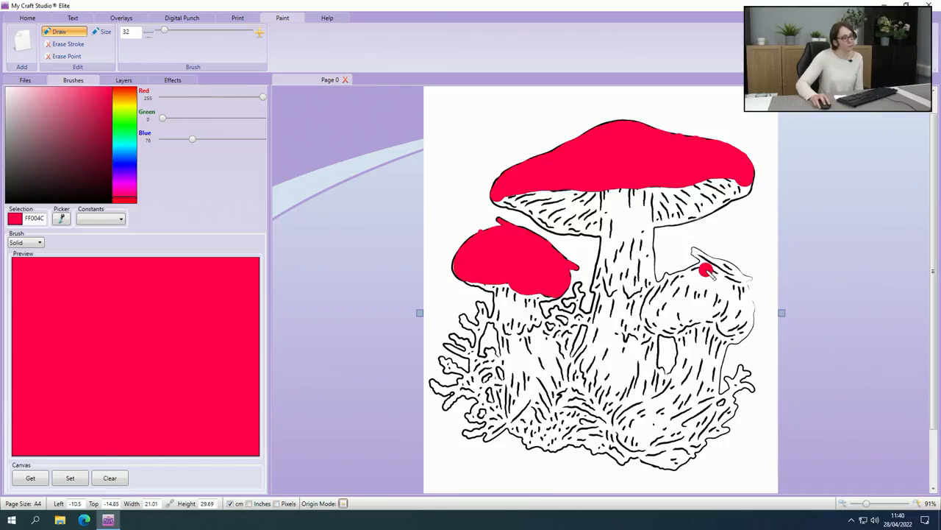
mouse_move(705, 270)
left_mouse_down()
mouse_move(664, 294)
mouse_move(652, 322)
mouse_move(659, 332)
mouse_move(704, 325)
mouse_move(743, 339)
mouse_move(755, 323)
mouse_move(737, 277)
mouse_move(708, 262)
mouse_move(665, 305)
left_mouse_up()
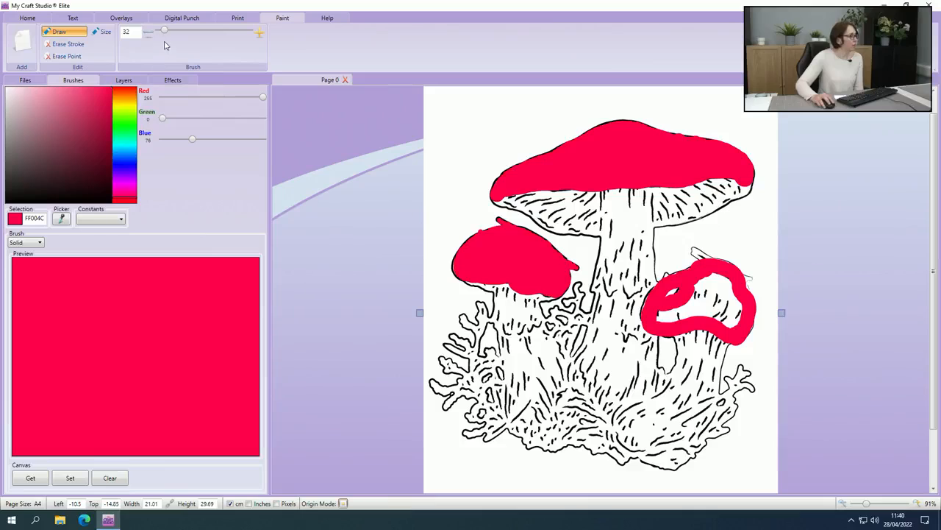
left_click_drag(166, 34, 169, 34)
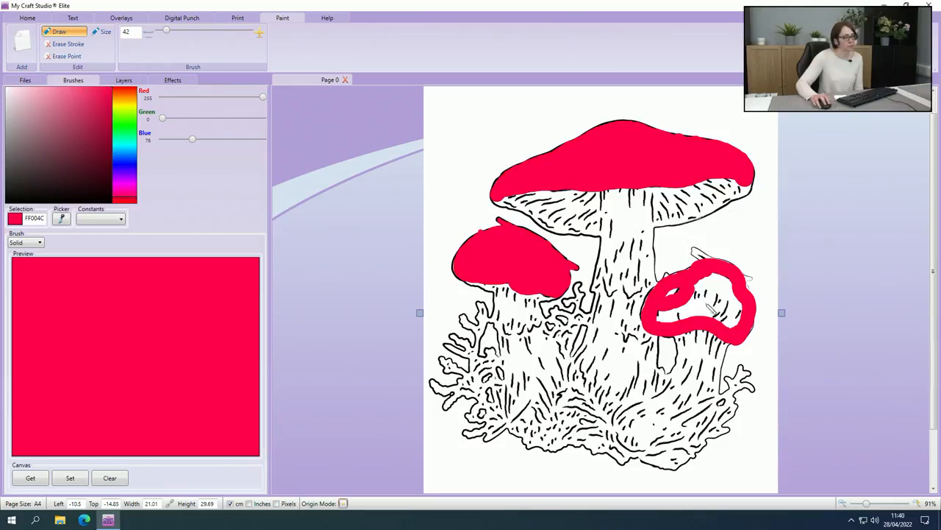
mouse_move(667, 309)
left_mouse_down()
mouse_move(739, 330)
mouse_move(745, 314)
mouse_move(726, 282)
mouse_move(705, 286)
mouse_move(694, 302)
mouse_move(710, 298)
mouse_move(733, 315)
mouse_move(667, 316)
left_mouse_up()
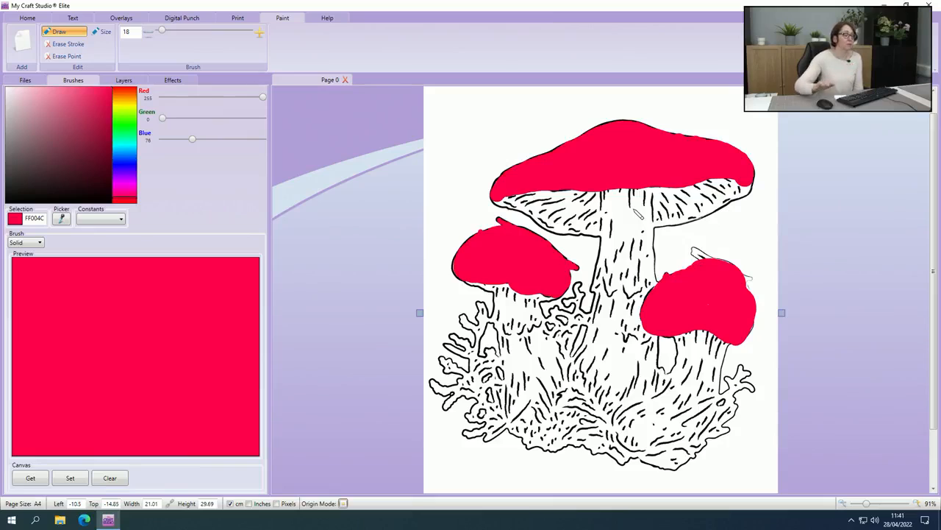
- Send the red paint canvas to the back, behind the mushroom line art
right_click(637, 213)
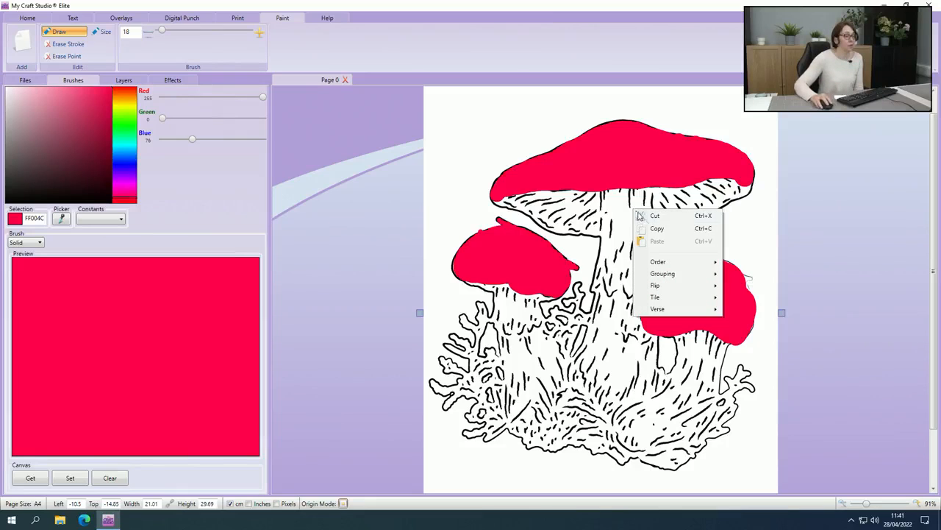
mouse_move(667, 267)
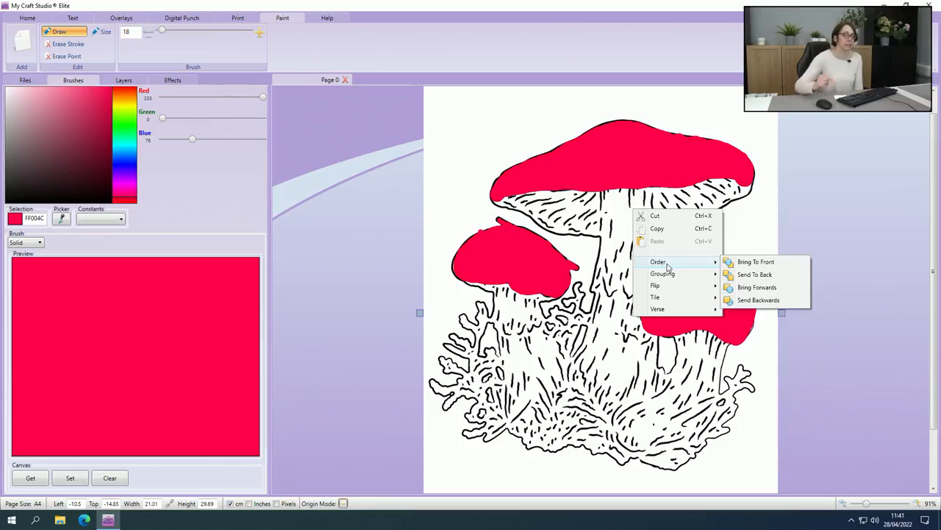
left_click(755, 275)
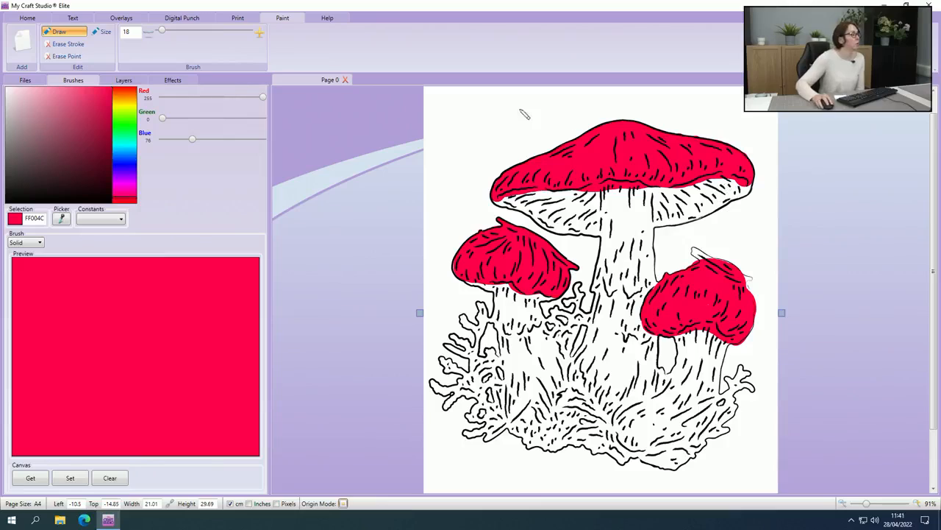
- Add a second paint canvas, check it in the layer list, and activate the Draw tool with brush size 34
left_click(24, 47)
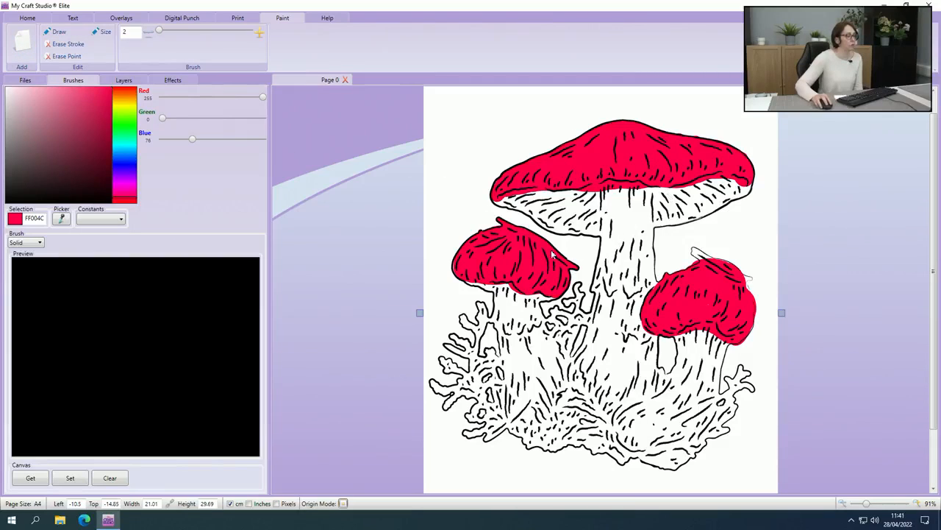
left_click(117, 82)
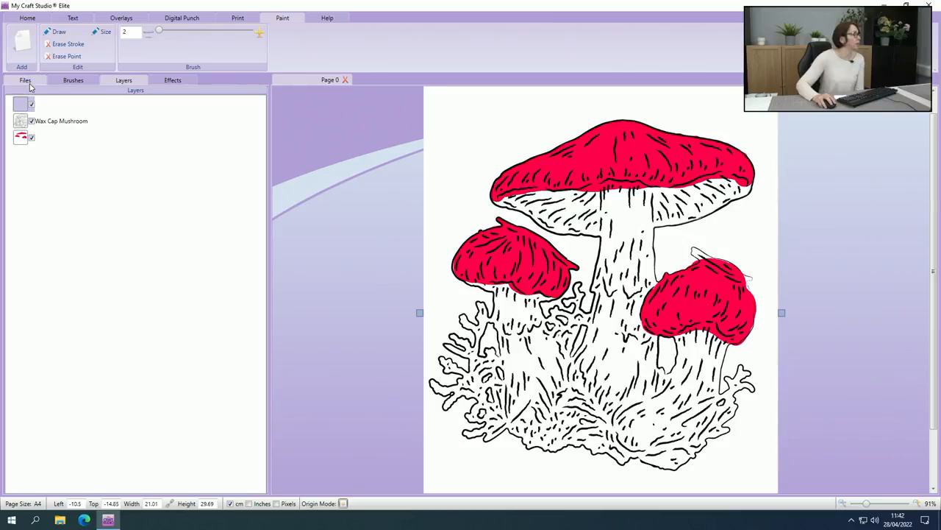
left_click(28, 82)
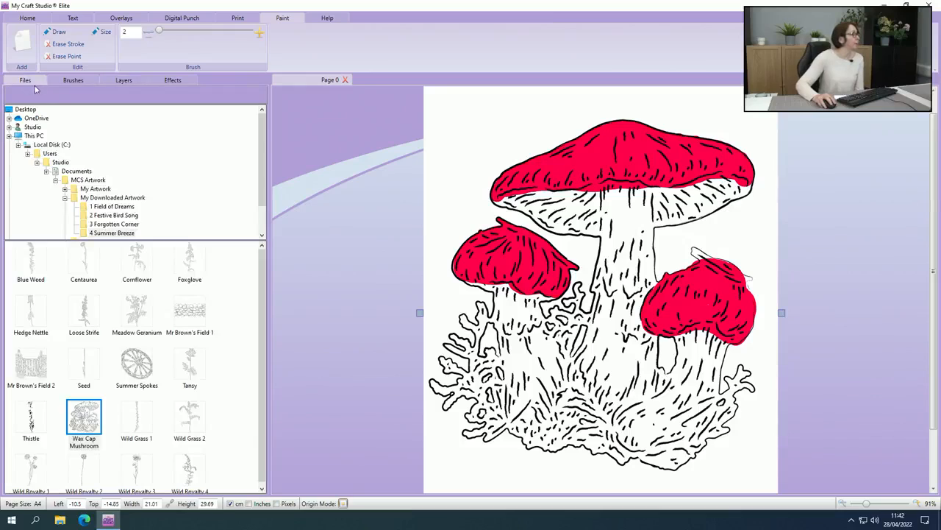
left_click(60, 32)
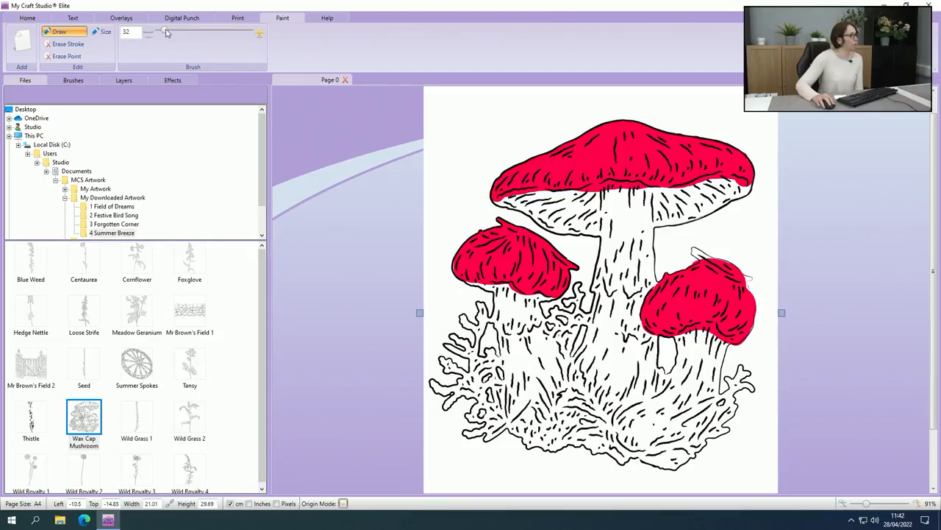
- Set the brush colour to the light peachy brown DFA088
left_click(69, 86)
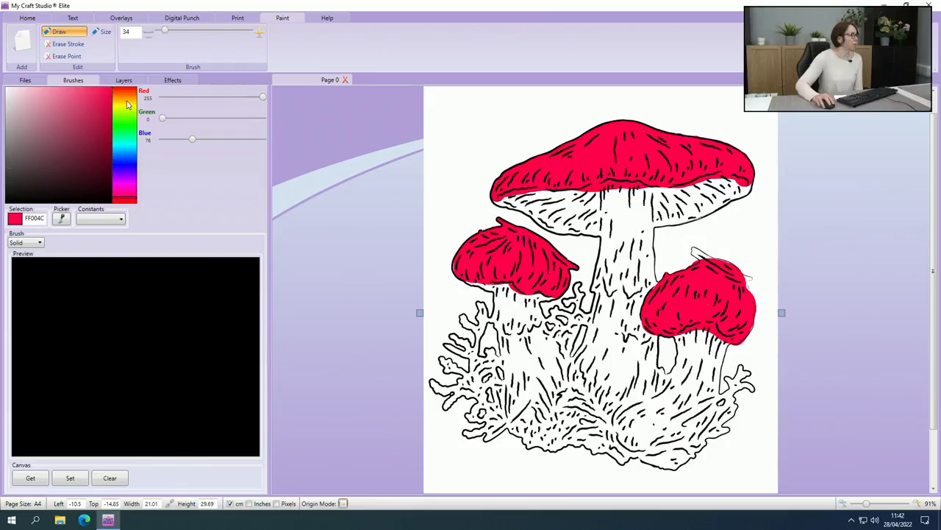
left_click_drag(126, 103, 135, 93)
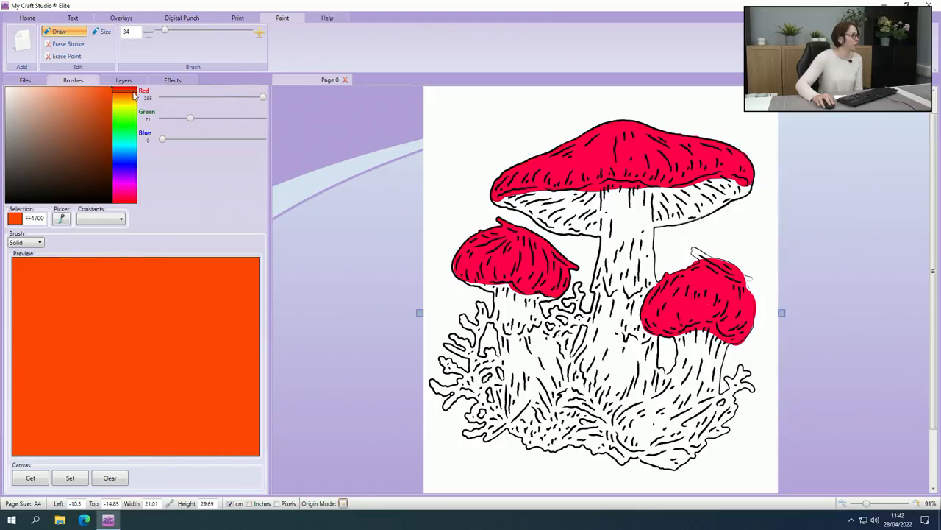
left_click_drag(47, 94, 47, 99)
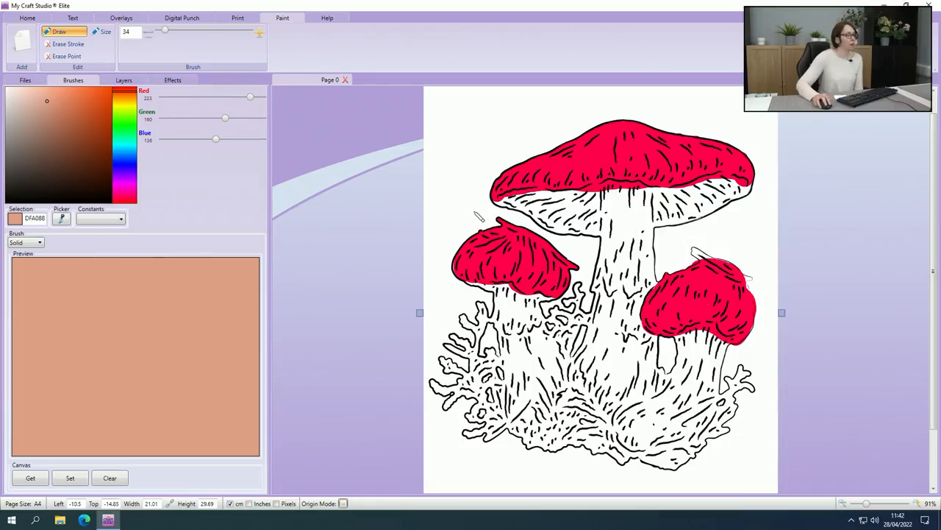
- Paint the gills on the underside of the large mushroom's cap in the peachy brown with brush size 34
left_click(575, 205)
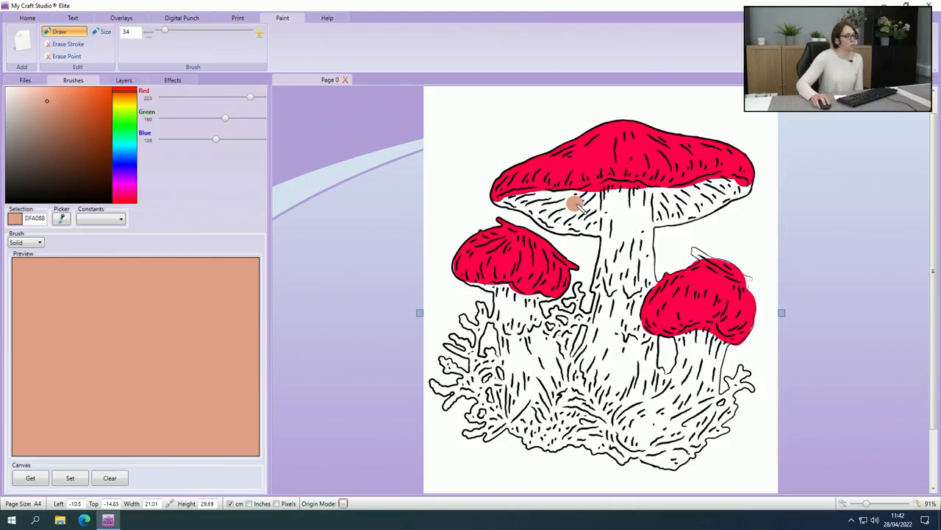
mouse_move(575, 205)
left_mouse_down()
mouse_move(529, 195)
mouse_move(506, 202)
mouse_move(573, 207)
mouse_move(623, 189)
mouse_move(667, 198)
mouse_move(656, 204)
mouse_move(687, 197)
mouse_move(684, 206)
mouse_move(747, 192)
left_mouse_up()
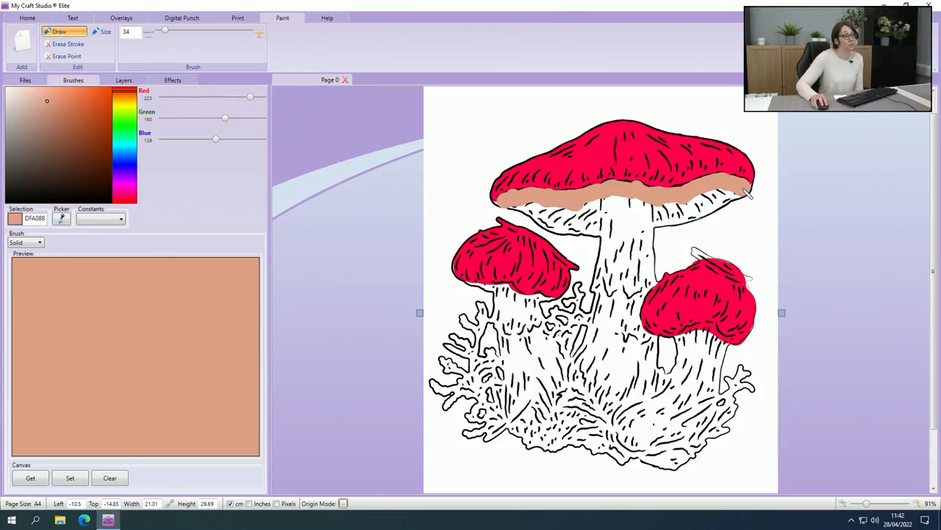
mouse_move(731, 201)
left_mouse_down()
mouse_move(641, 230)
mouse_move(732, 196)
mouse_move(550, 217)
mouse_move(515, 208)
mouse_move(557, 229)
mouse_move(609, 237)
mouse_move(548, 209)
mouse_move(601, 223)
mouse_move(583, 214)
mouse_move(660, 210)
mouse_move(603, 221)
mouse_move(641, 225)
left_mouse_up()
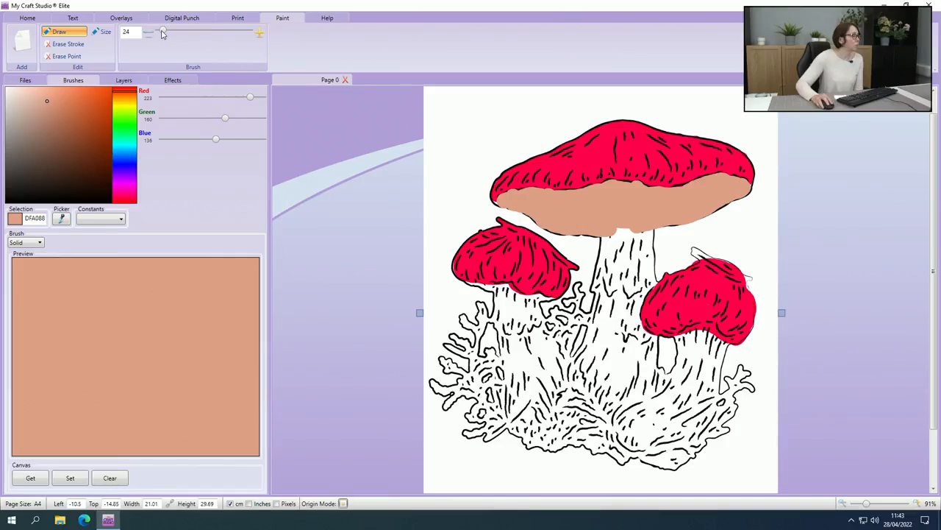
- Set the brush size to 40 and paint the large mushroom's stalk peachy brown from the gills down to the grass
left_click_drag(163, 34, 161, 34)
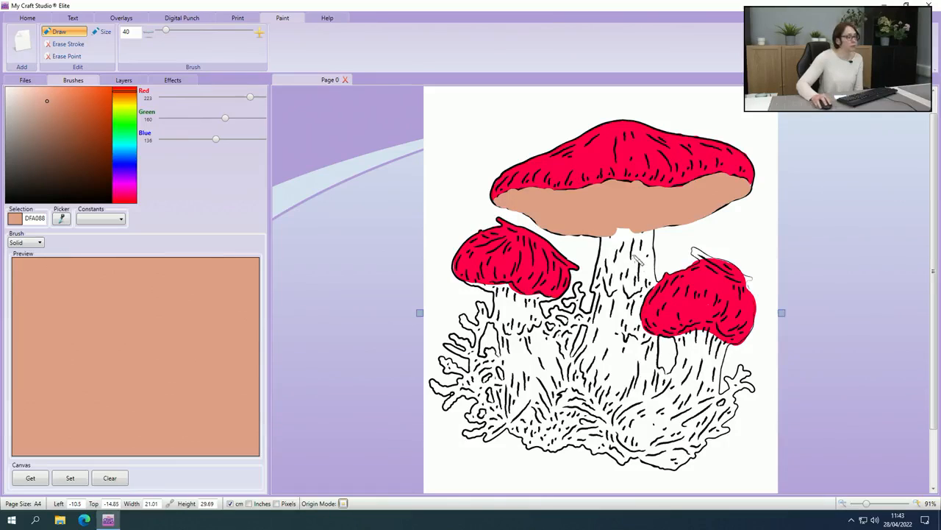
mouse_move(610, 237)
left_mouse_down()
mouse_move(599, 345)
mouse_move(581, 376)
left_mouse_up()
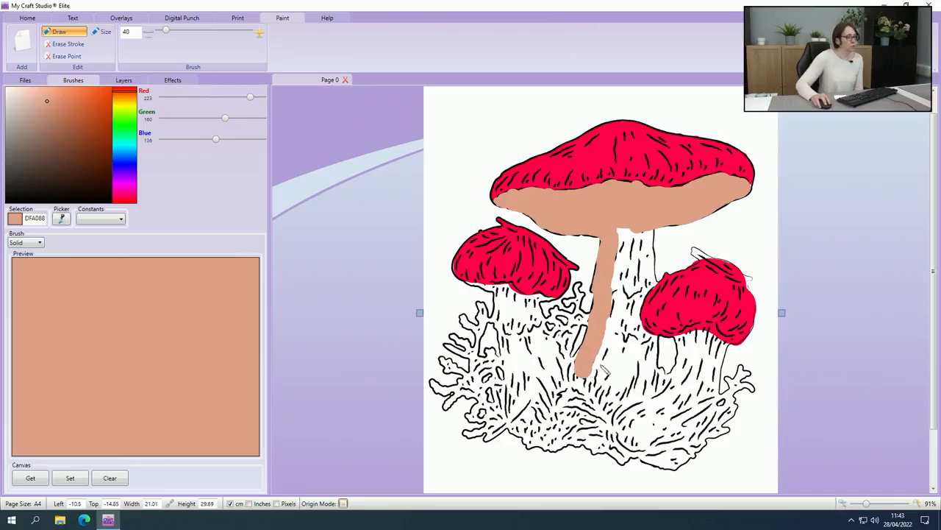
mouse_move(650, 228)
left_mouse_down()
mouse_move(625, 226)
mouse_move(646, 231)
mouse_move(648, 259)
left_mouse_up()
mouse_move(649, 270)
left_mouse_down()
mouse_move(635, 318)
mouse_move(651, 349)
mouse_move(650, 375)
mouse_move(662, 376)
mouse_move(655, 390)
left_mouse_up()
mouse_move(625, 230)
left_mouse_down()
mouse_move(611, 362)
mouse_move(605, 380)
mouse_move(605, 365)
mouse_move(588, 388)
left_mouse_up()
mouse_move(631, 229)
left_mouse_down()
mouse_move(627, 349)
mouse_move(614, 390)
mouse_move(637, 350)
mouse_move(629, 395)
mouse_move(656, 392)
left_mouse_up()
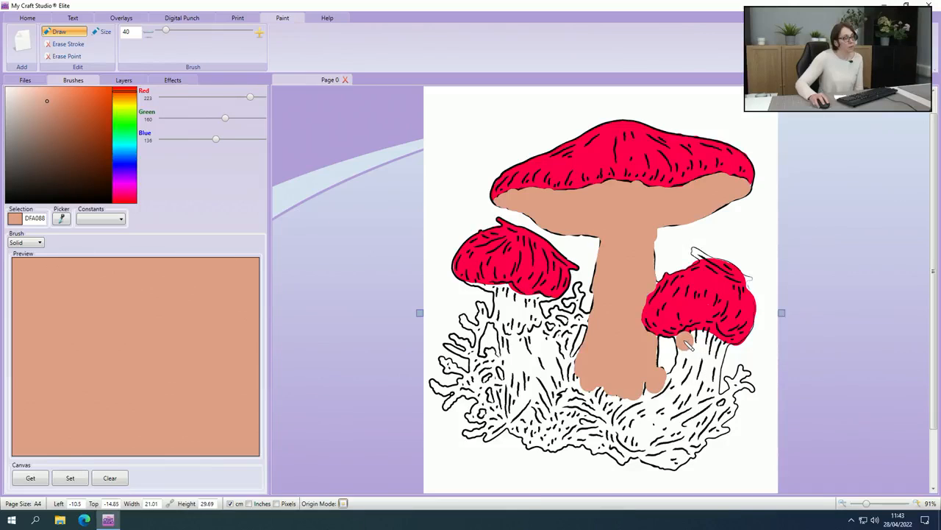
- Paint the right mushroom's stalk and the adjoining ground at the base of the large stalk peachy brown
mouse_move(684, 340)
left_mouse_down()
mouse_move(704, 331)
mouse_move(724, 347)
mouse_move(714, 407)
left_mouse_up()
mouse_move(696, 350)
left_mouse_down()
mouse_move(677, 389)
mouse_move(673, 383)
mouse_move(714, 346)
mouse_move(698, 398)
mouse_move(704, 391)
mouse_move(673, 403)
mouse_move(650, 391)
mouse_move(645, 405)
mouse_move(661, 393)
mouse_move(623, 418)
mouse_move(642, 449)
mouse_move(655, 435)
mouse_move(683, 436)
mouse_move(714, 408)
mouse_move(637, 436)
mouse_move(635, 422)
mouse_move(688, 410)
mouse_move(622, 427)
mouse_move(624, 434)
mouse_move(564, 407)
mouse_move(587, 377)
mouse_move(576, 398)
mouse_move(629, 410)
left_mouse_up()
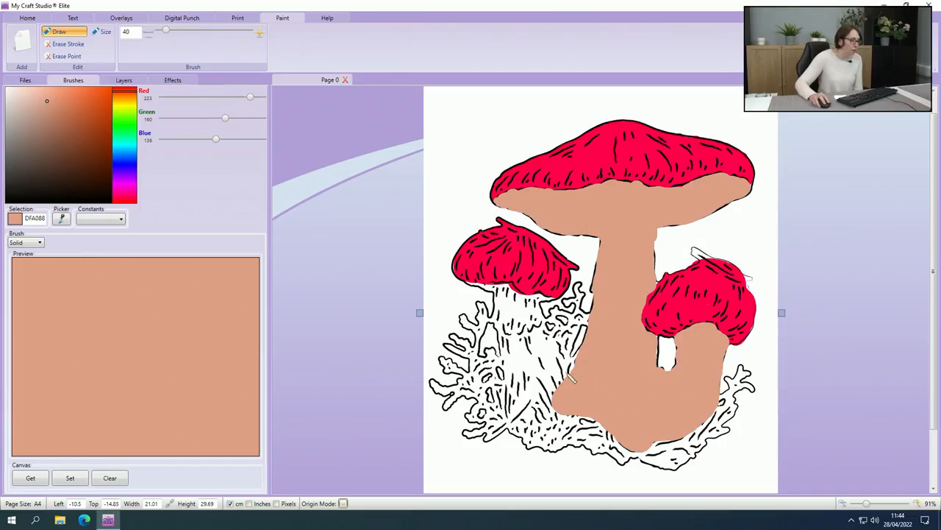
- Paint the left mushroom's stalk peachy brown from under its cap down to the grass
mouse_move(506, 292)
left_mouse_down()
mouse_move(500, 319)
mouse_move(515, 401)
left_mouse_up()
left_click_drag(531, 293, 565, 386)
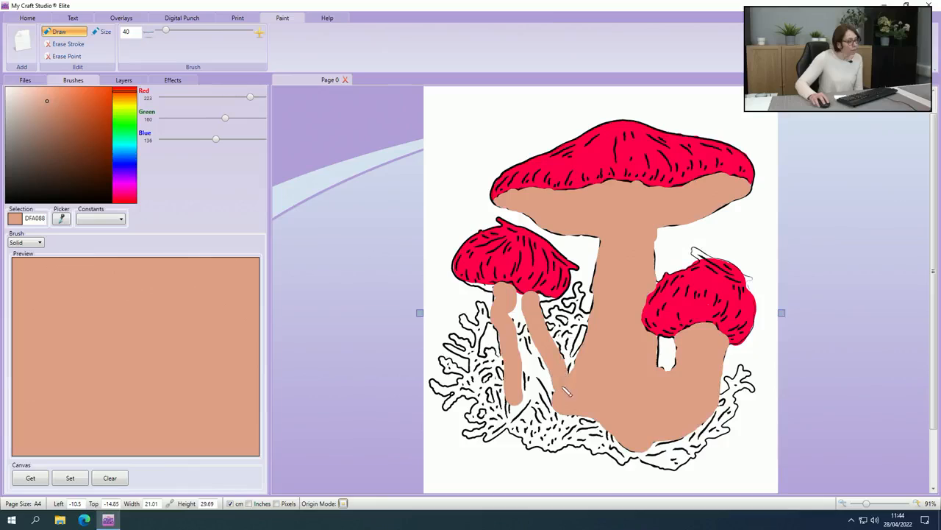
mouse_move(528, 303)
left_mouse_down()
mouse_move(517, 335)
mouse_move(532, 406)
left_mouse_up()
left_click_drag(529, 324, 550, 403)
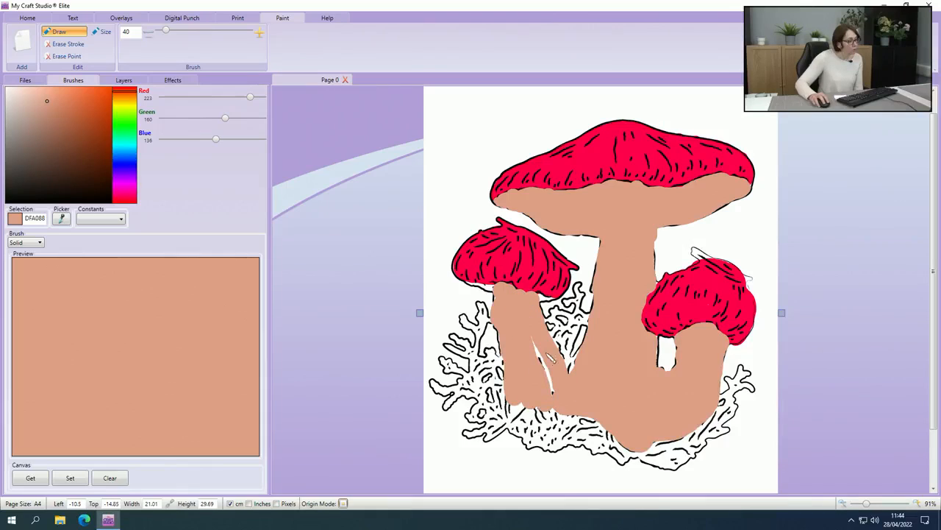
left_click_drag(531, 342, 555, 403)
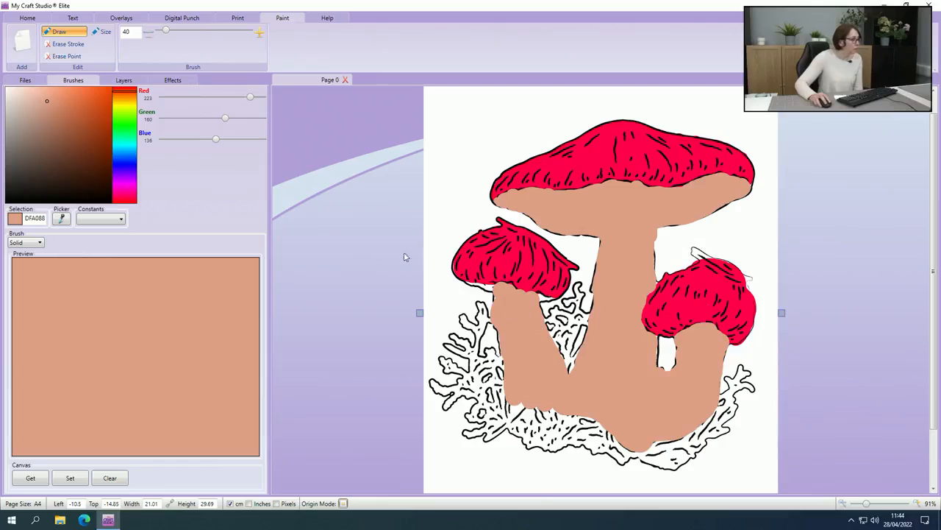
- Fill the gaps along the left mushroom cap's lower edge in peachy brown with progressively smaller brushes, reducing the size to 7
left_click_drag(166, 32, 163, 32)
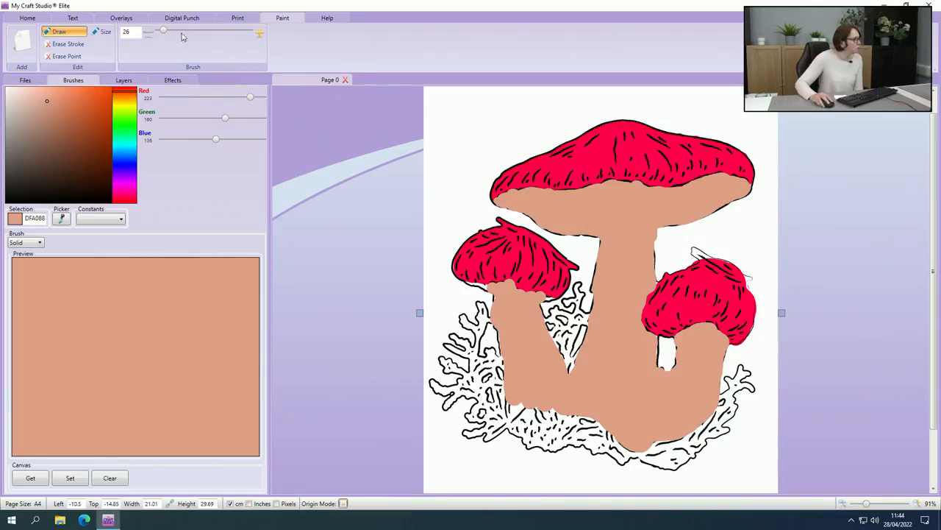
left_click_drag(162, 33, 161, 34)
left_click_drag(484, 287, 489, 291)
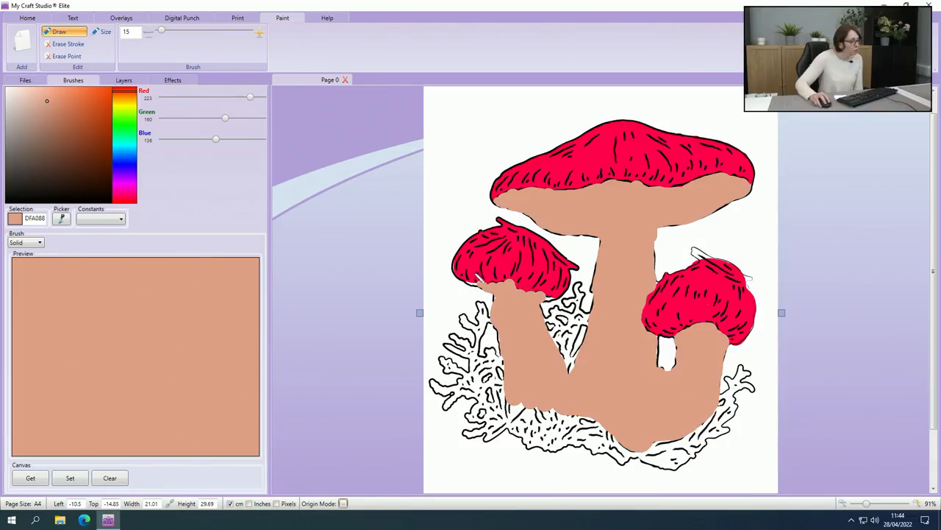
left_click_drag(164, 33, 161, 34)
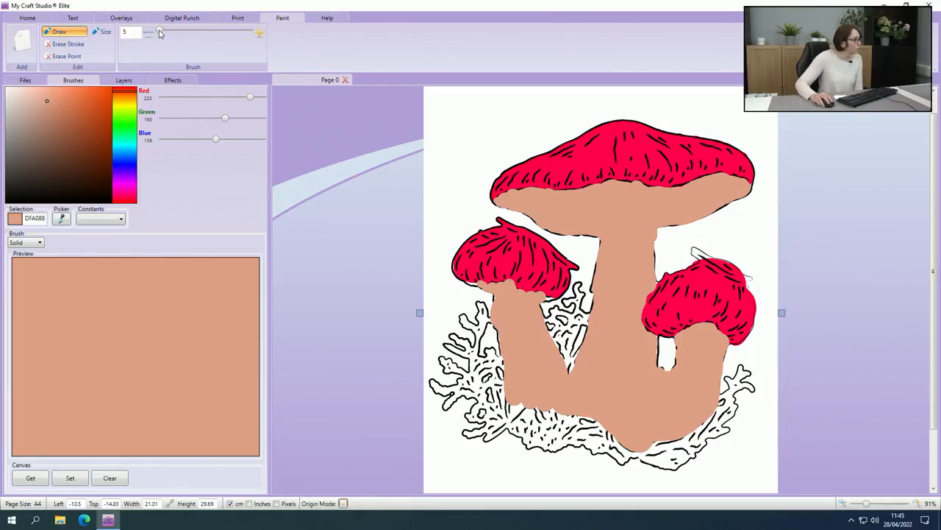
double_click(129, 32)
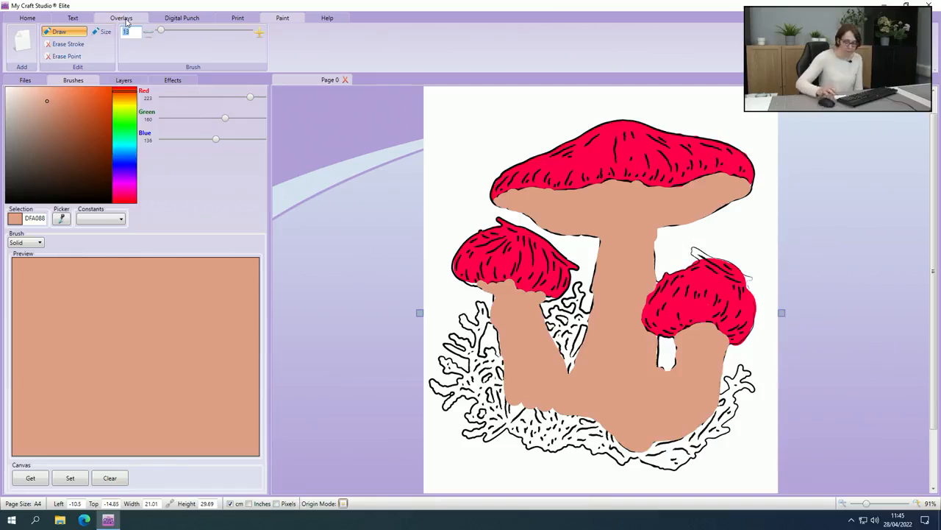
type("7")
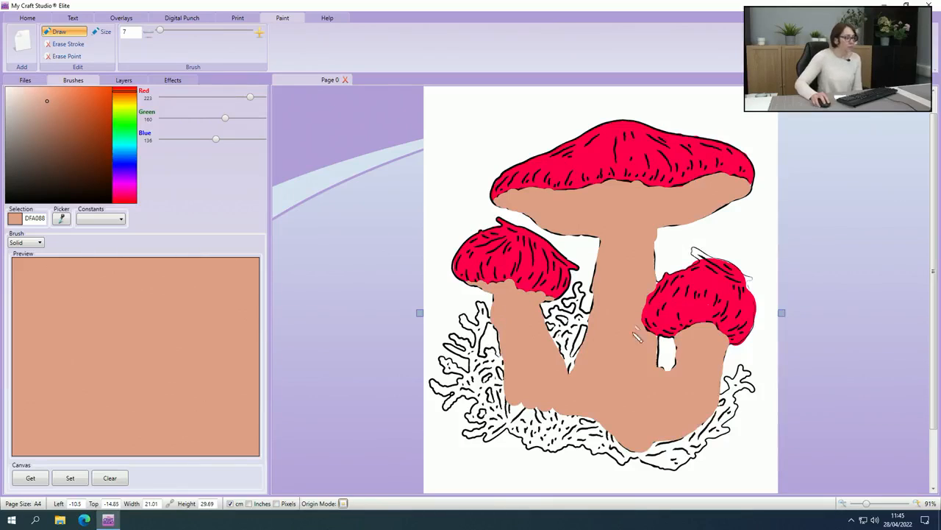
- Send the peachy brown canvas backwards in the order, behind the stamp's outlines
right_click(633, 259)
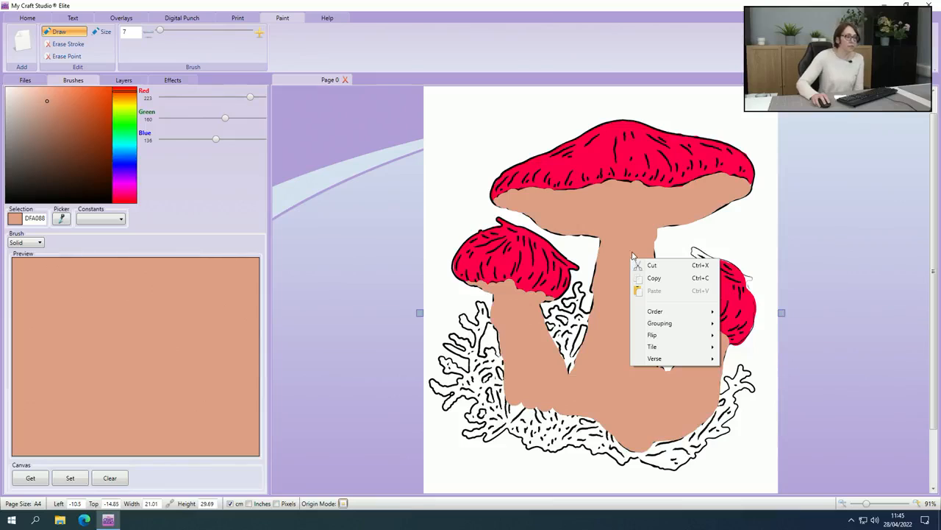
mouse_move(652, 314)
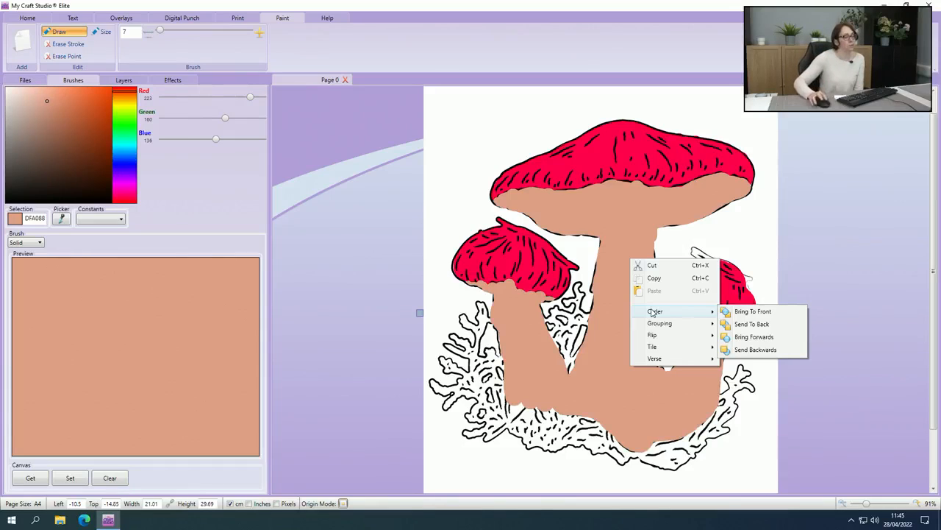
left_click(739, 350)
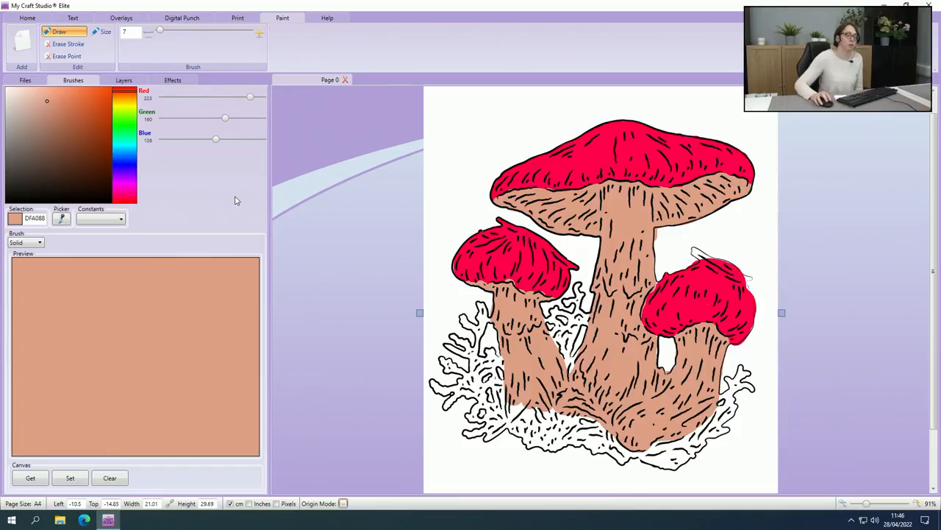
- Add a new paint canvas and prepare a size 34 drawing brush in the pale cream F8E1D9
left_click(22, 47)
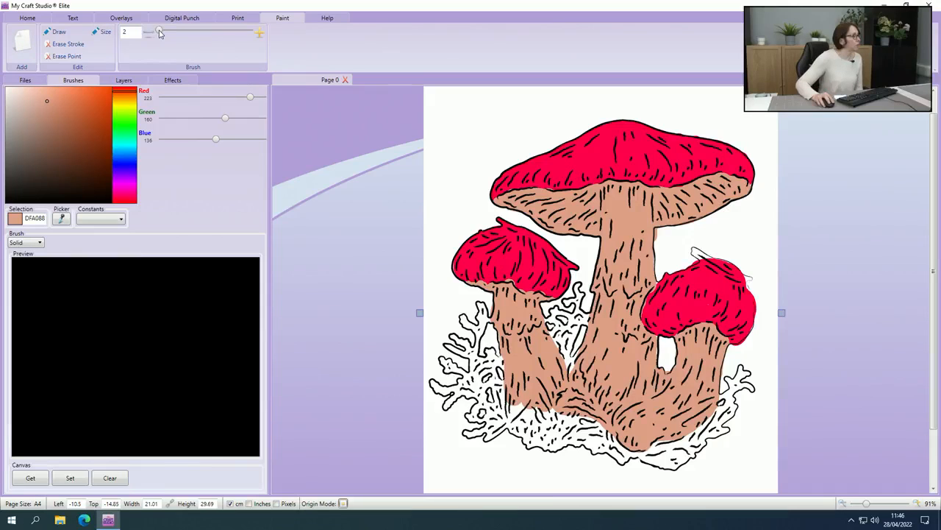
left_click_drag(162, 33, 164, 33)
left_click(60, 33)
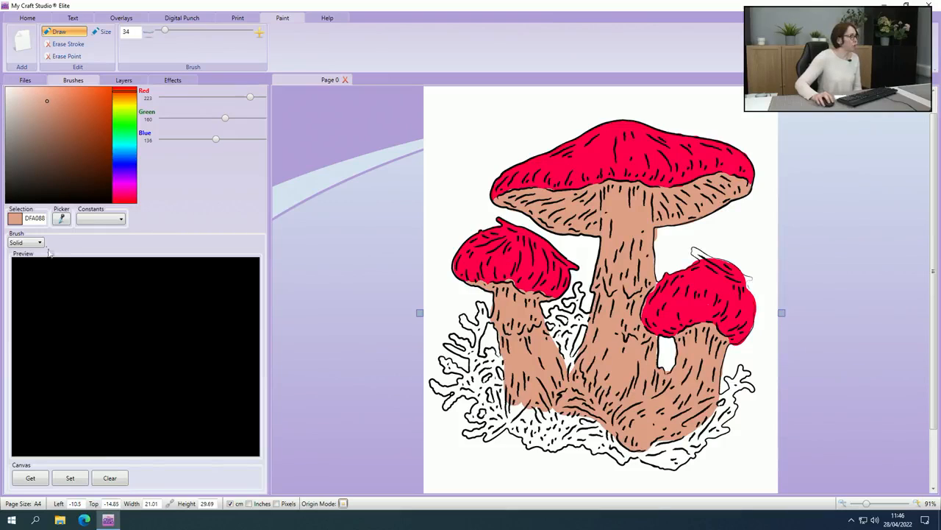
left_click_drag(46, 100, 17, 88)
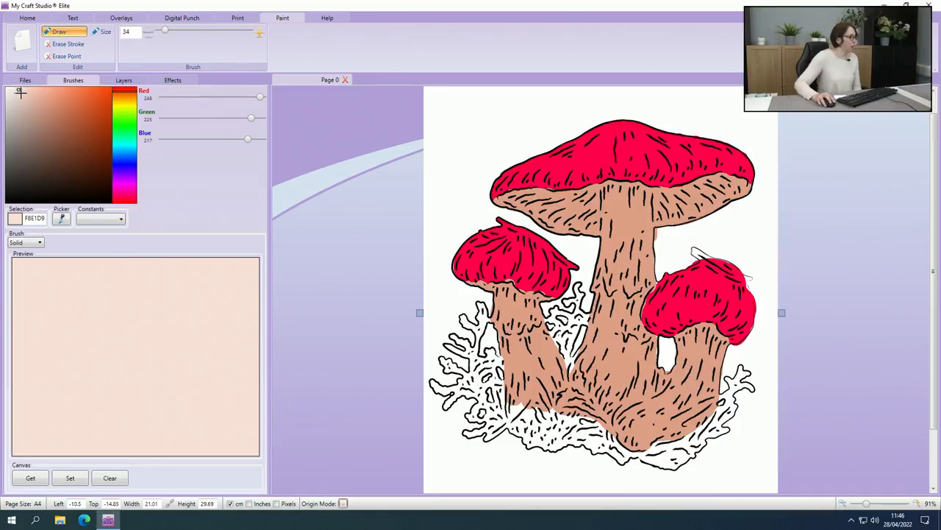
- Dab large pale cream spots onto the caps: three each on the large and left mushrooms, four on the right one
left_click(603, 150)
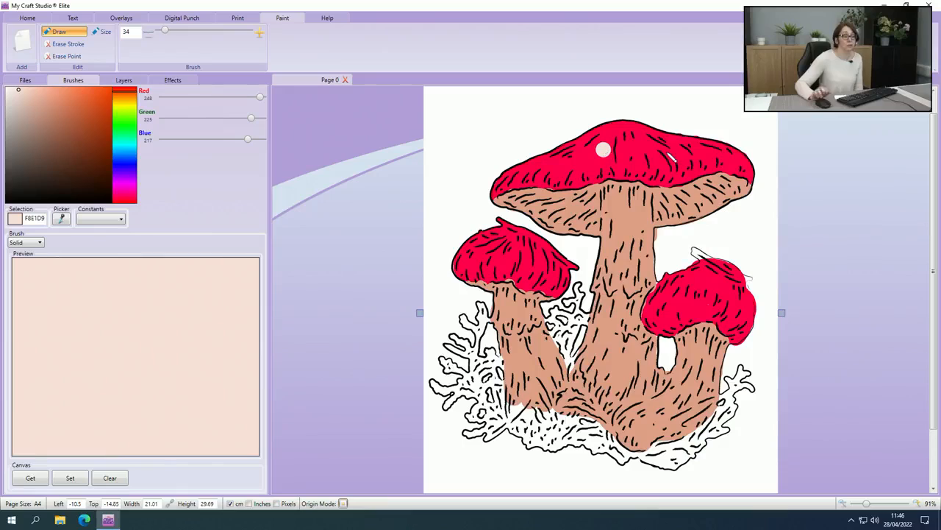
left_click(667, 152)
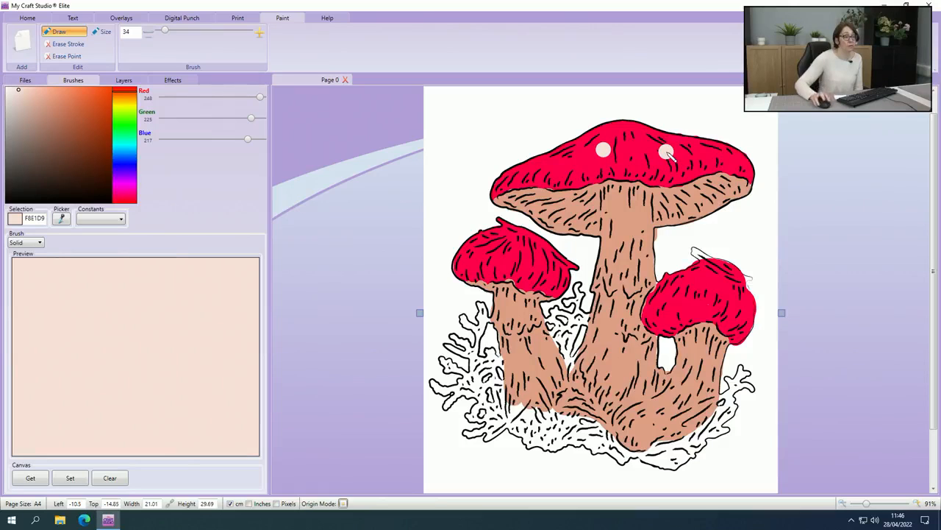
left_click(559, 181)
left_click(472, 263)
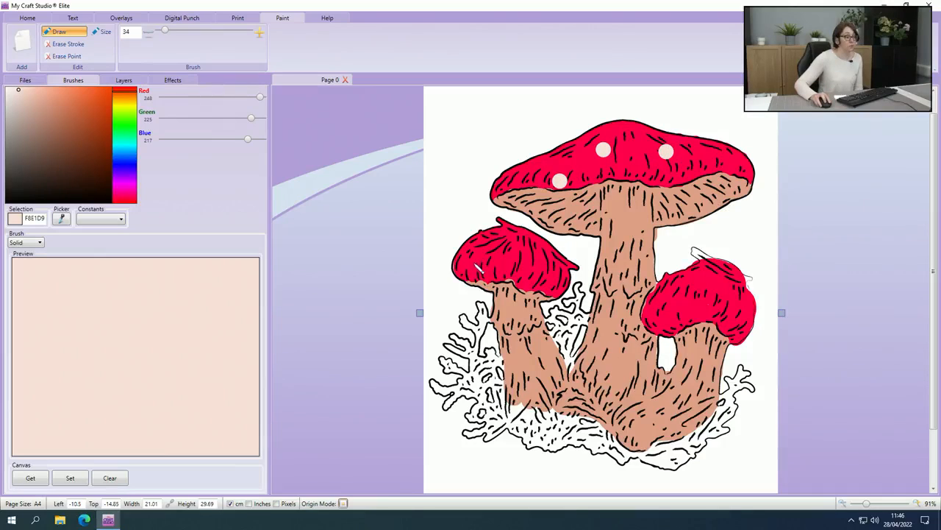
left_click(512, 236)
left_click(538, 273)
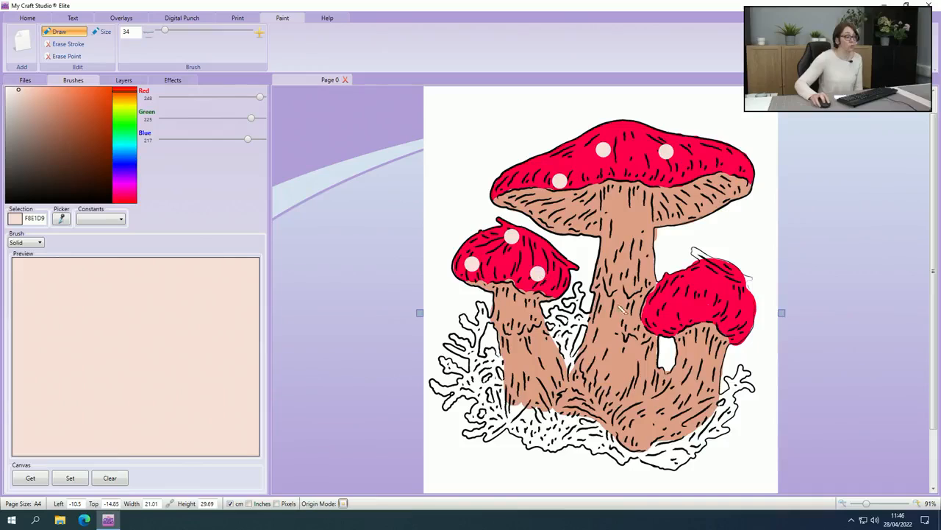
left_click(657, 314)
left_click(706, 275)
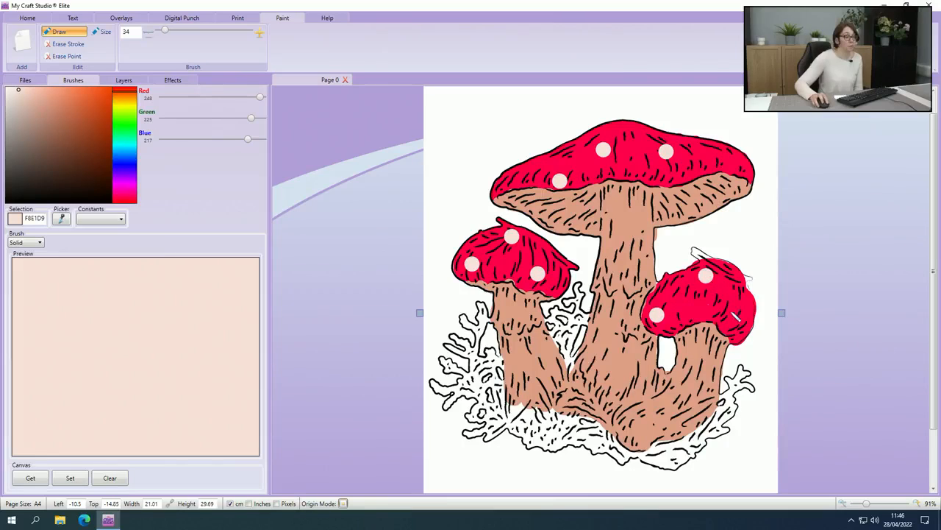
left_click(734, 316)
left_click(696, 297)
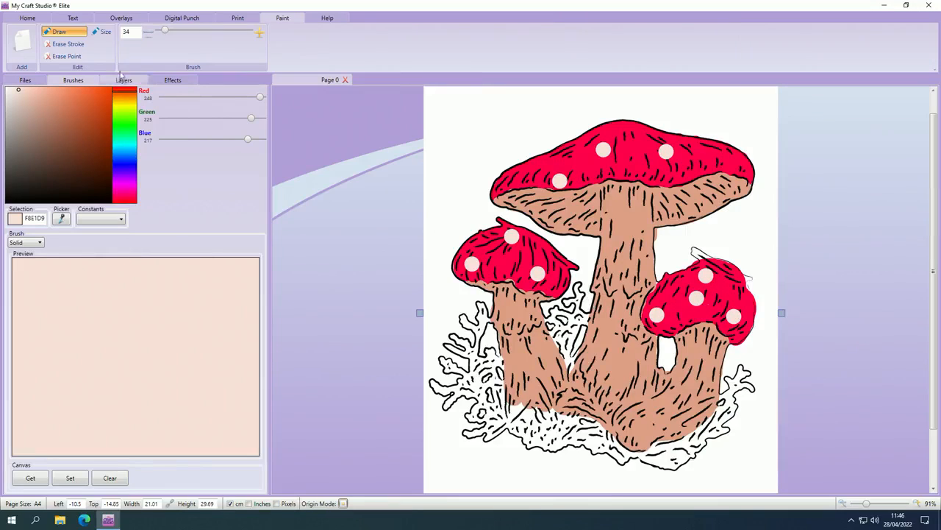
- Scatter smaller cream spots between the large ones on the caps with brush size 21, and the smallest with size 13
left_click_drag(165, 32, 163, 33)
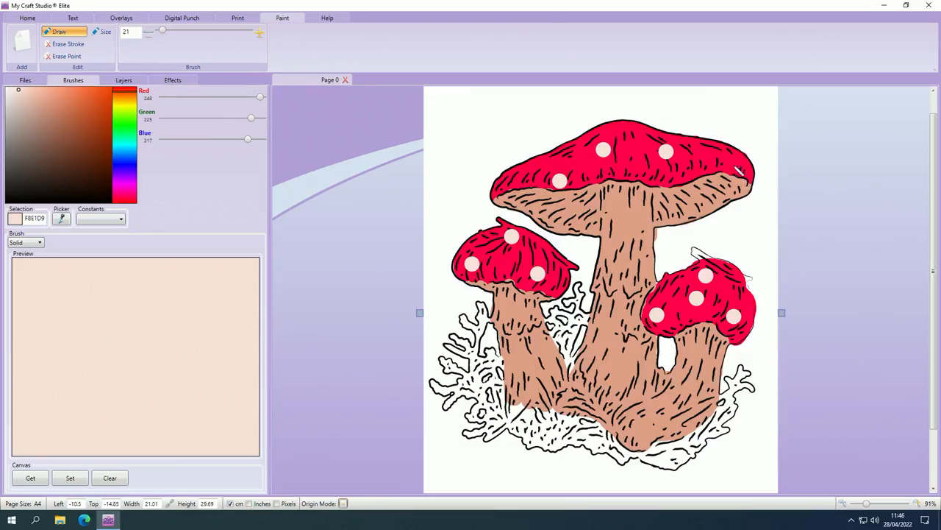
left_click(706, 161)
left_click(694, 143)
left_click(664, 175)
left_click(632, 154)
left_click(624, 130)
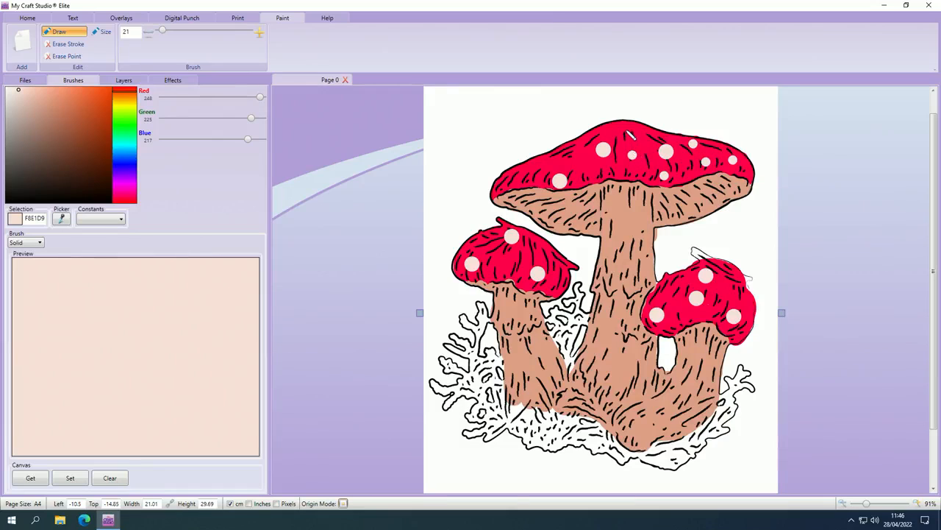
left_click(570, 148)
left_click(581, 171)
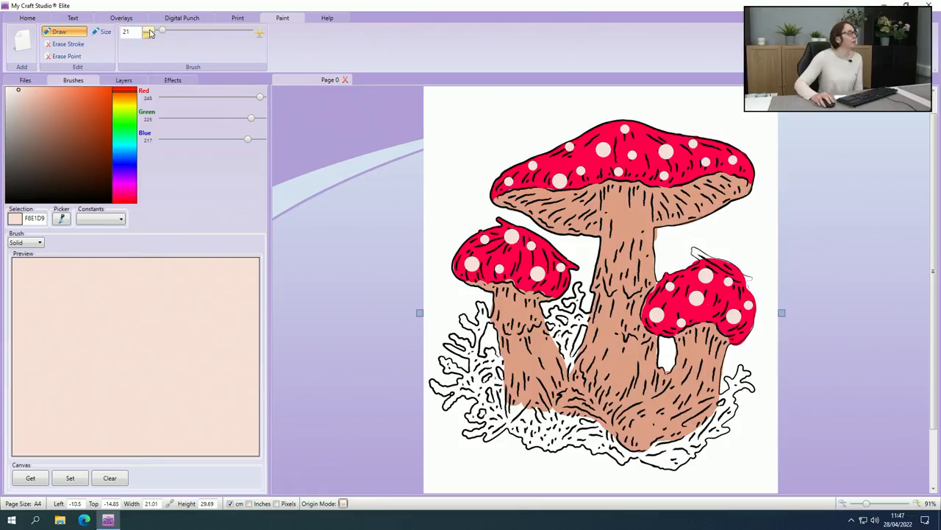
left_click_drag(163, 35, 159, 34)
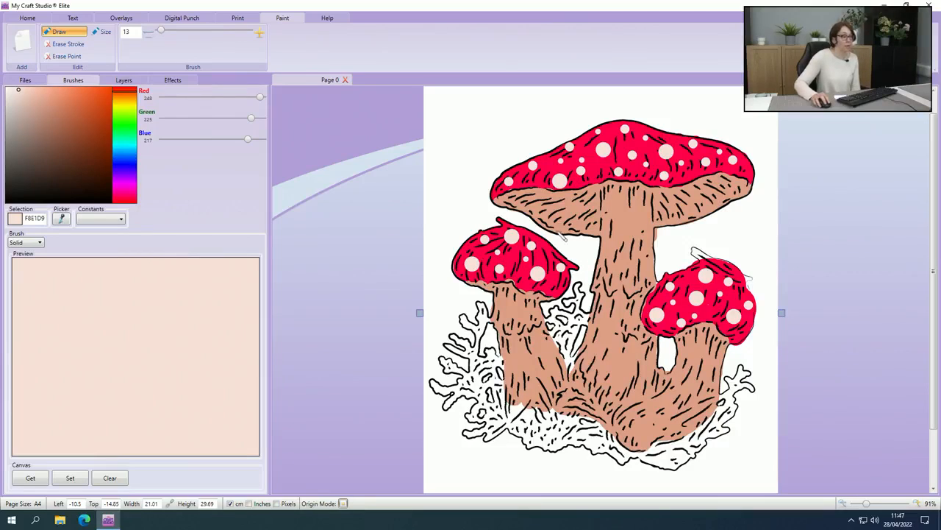
- Send the canvas with the cream spots backwards in the order, behind the stamp's outlines
right_click(626, 167)
mouse_move(668, 214)
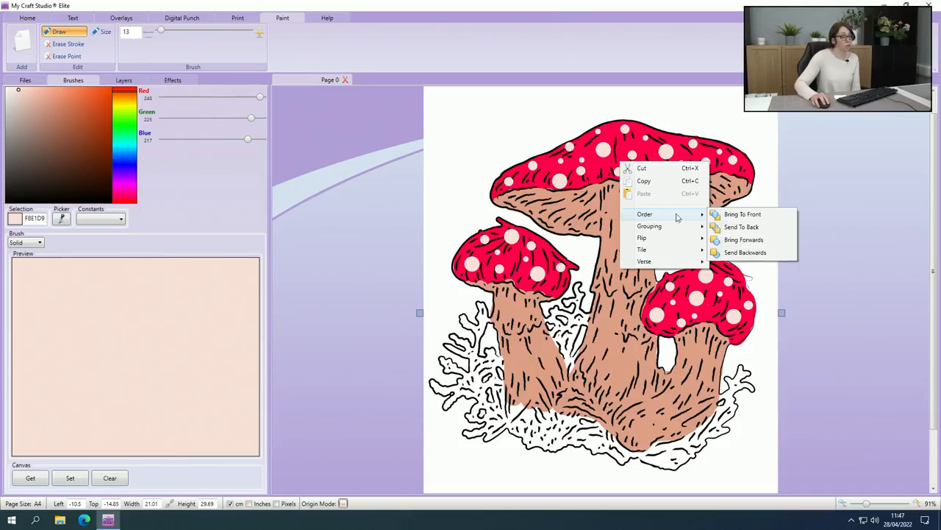
left_click(739, 242)
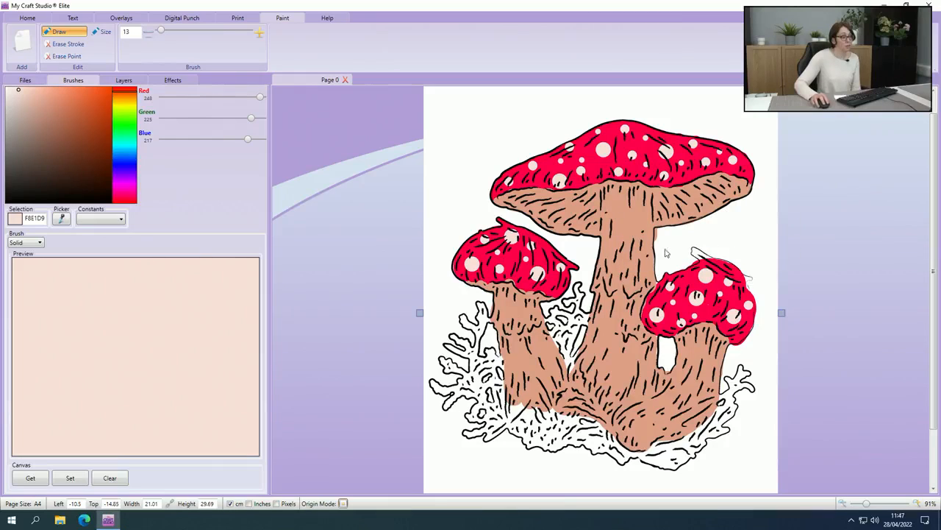
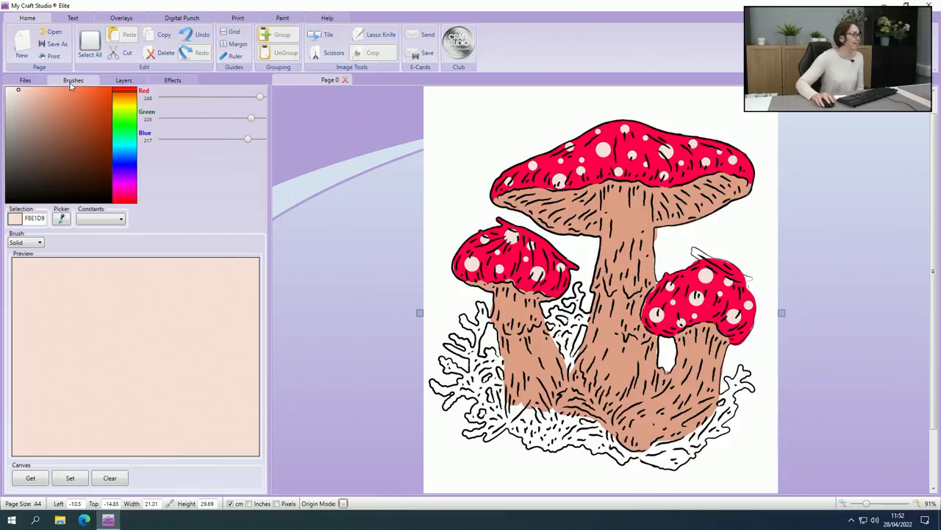
- Save the page as a craft project named mushroom and remove all the artwork from the page
left_click(56, 47)
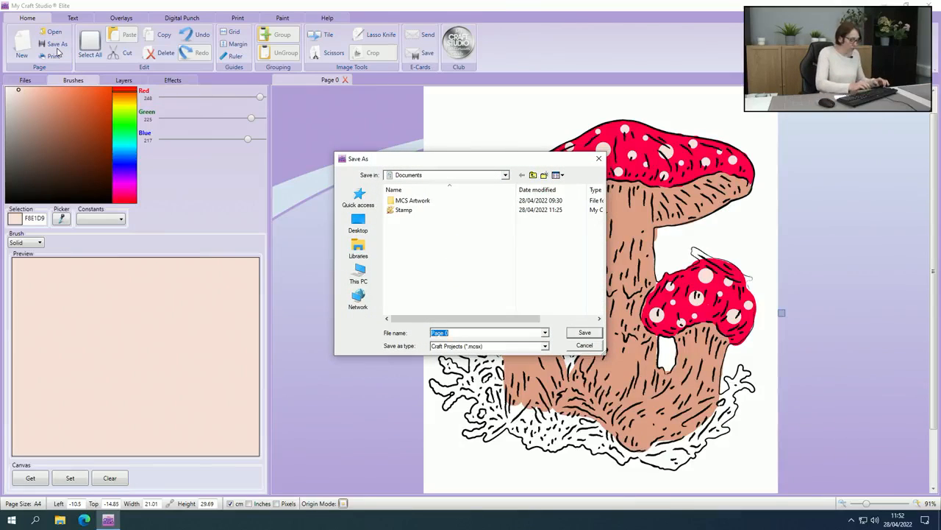
type("mushroom")
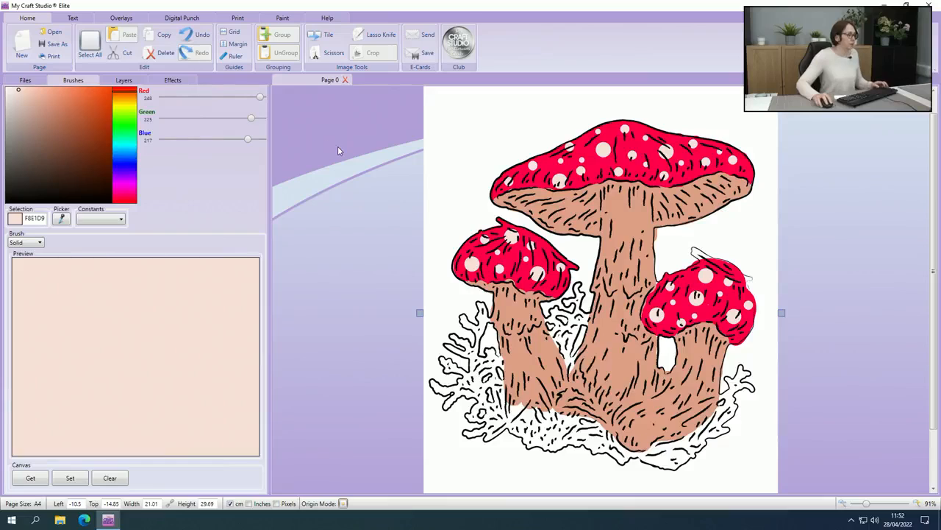
left_click(356, 143)
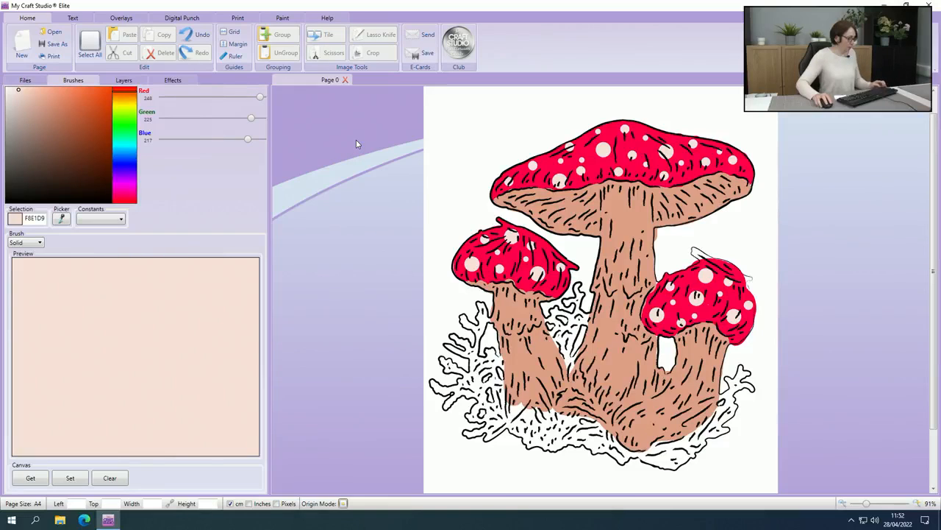
key("ctrl+a")
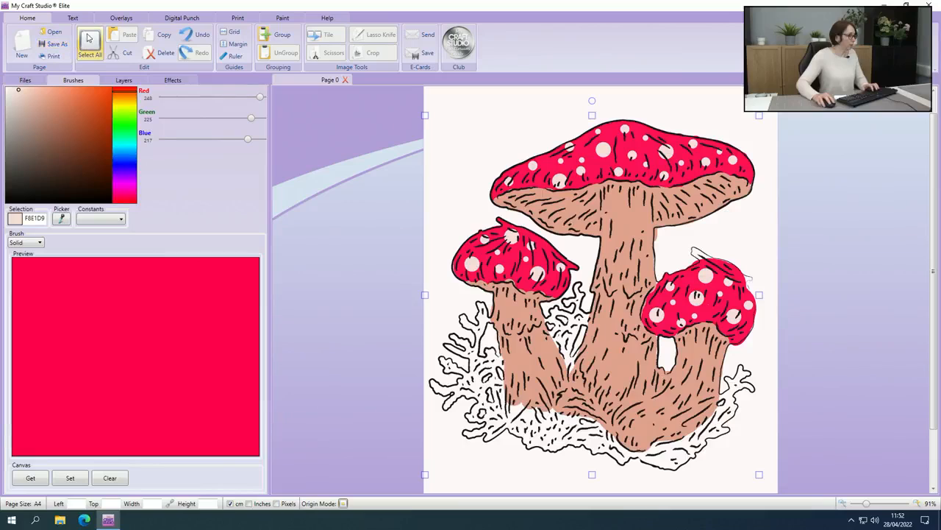
left_click(127, 59)
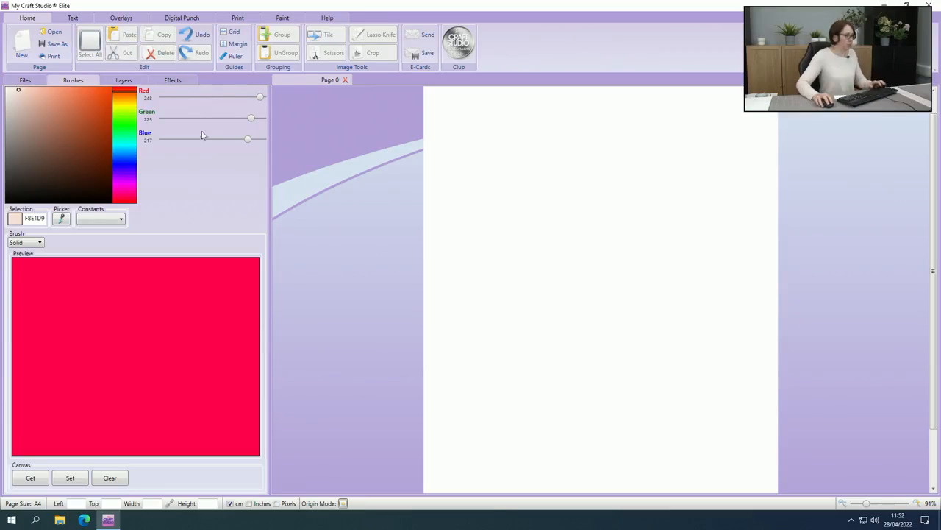
- Open the 2 Festive Bird Song folder in the downloaded artwork files
left_click(38, 83)
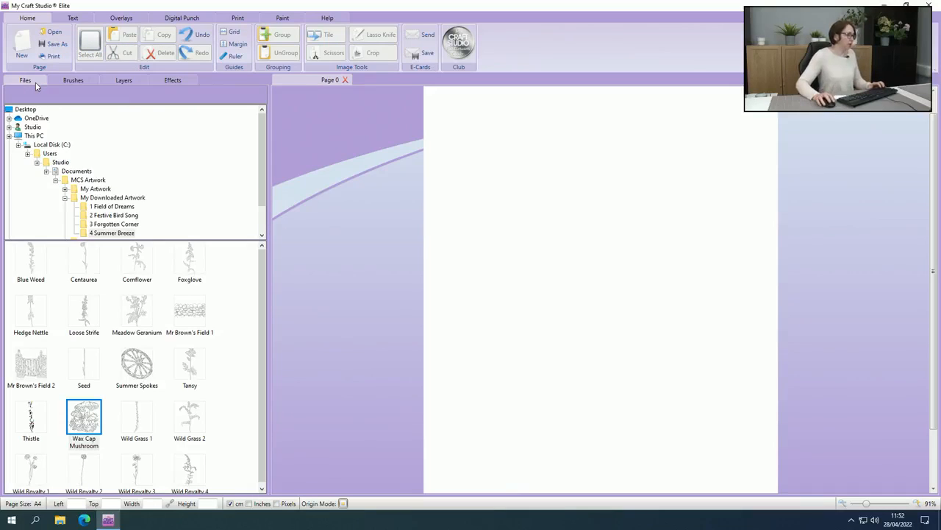
scroll(258, 172, "down", 2)
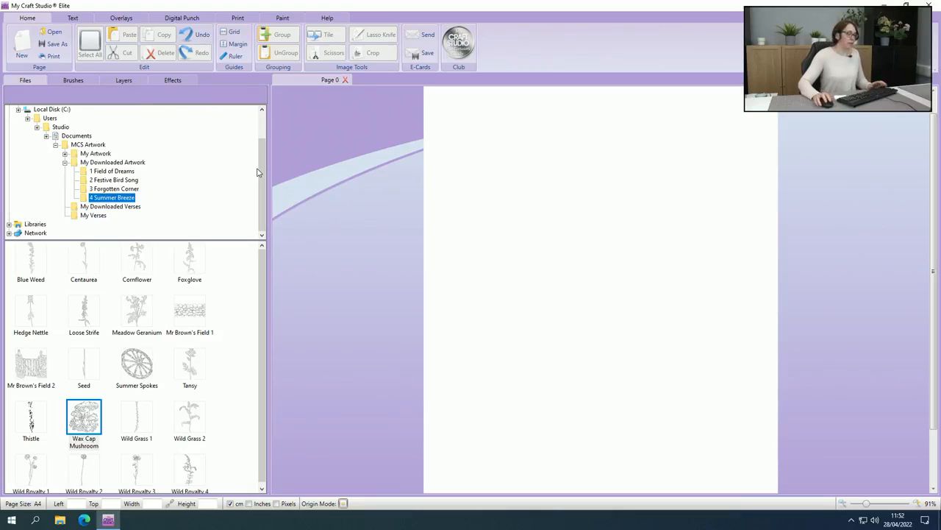
left_click(120, 181)
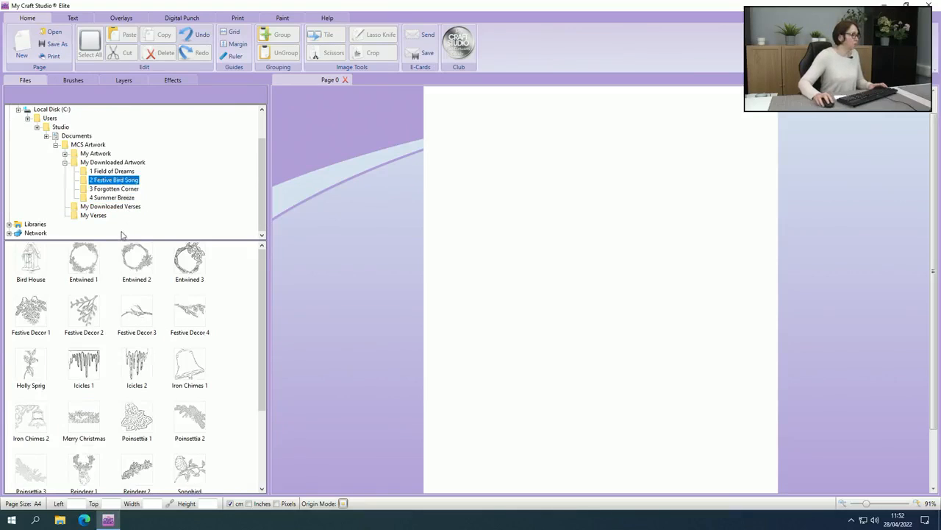
- Add the Entwined 1 wreath to the page, plus the Nosey Neighbours stamp from the 3 Forgotten Corner folder
left_click(84, 273)
left_click(463, 138)
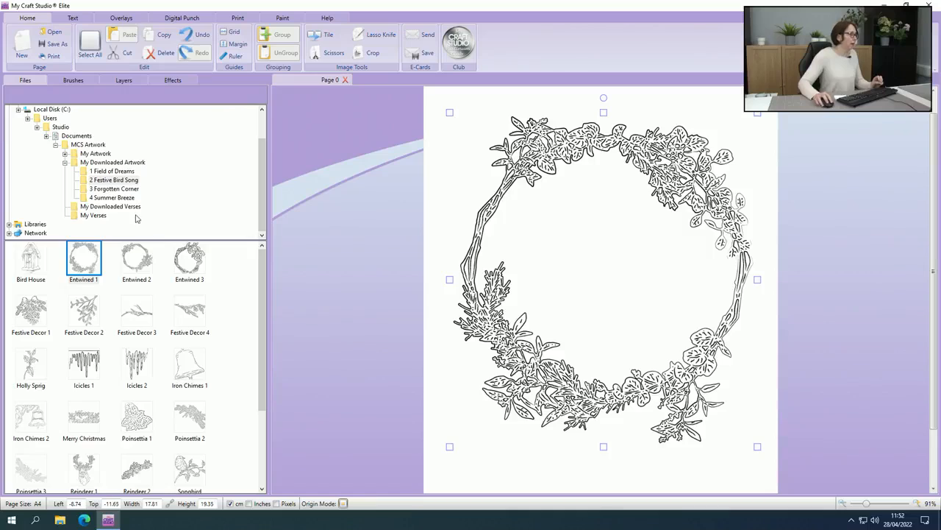
left_click(123, 192)
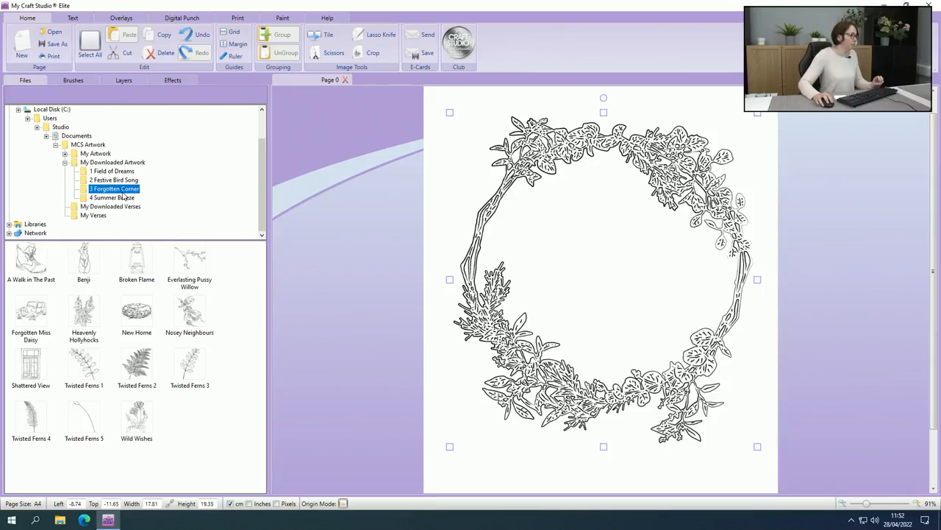
left_click_drag(193, 320, 389, 242)
left_click_drag(417, 298, 519, 220)
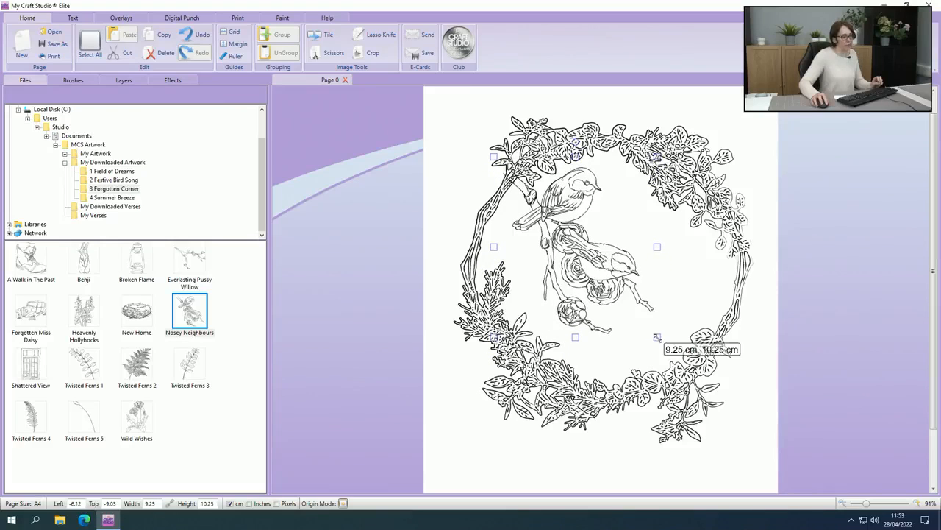
- Enlarge the Nosey Neighbours stamp to about 12 by 13.3 cm and position it inside the wreath
left_click_drag(657, 337, 661, 341)
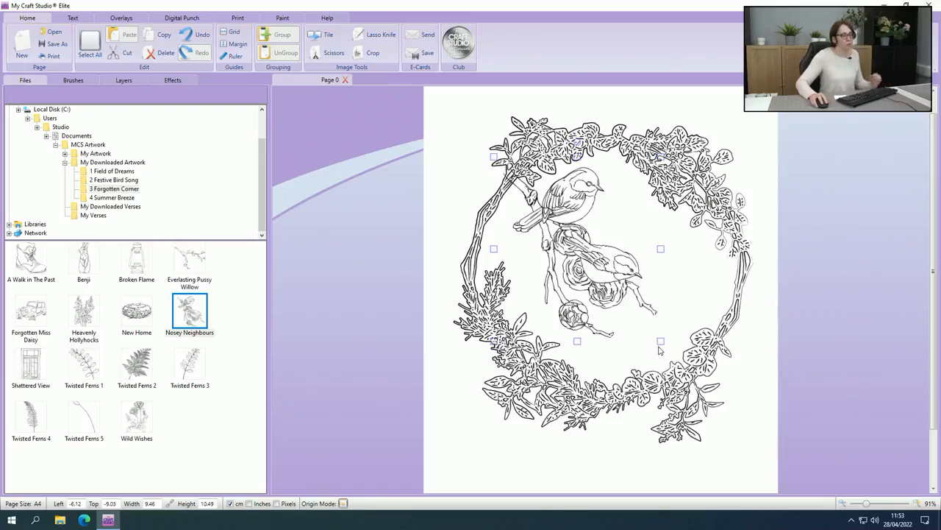
left_click_drag(661, 341, 706, 388)
left_click_drag(633, 345, 614, 348)
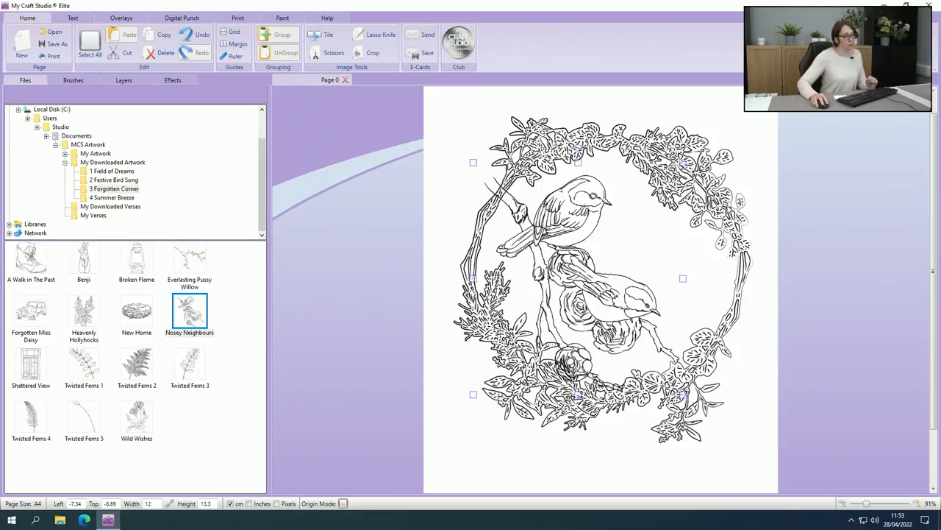
left_click(707, 350)
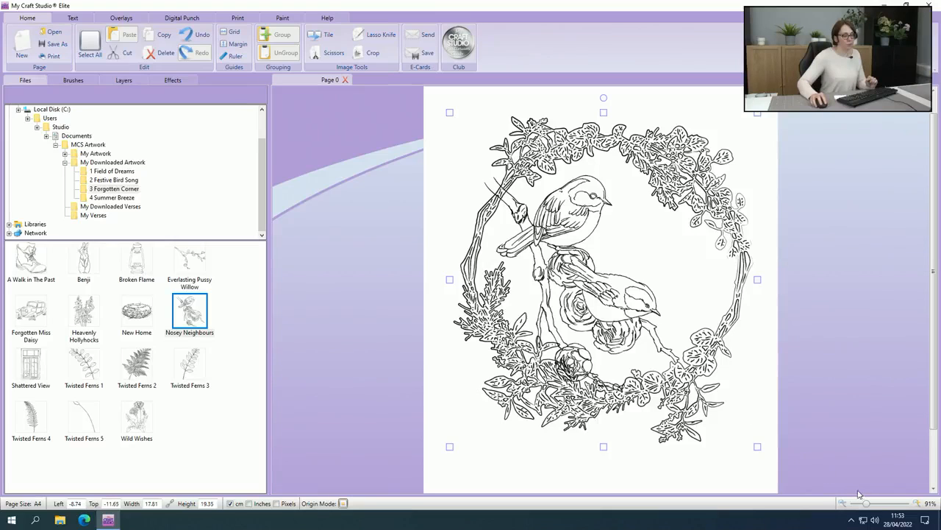
left_click_drag(867, 504, 876, 504)
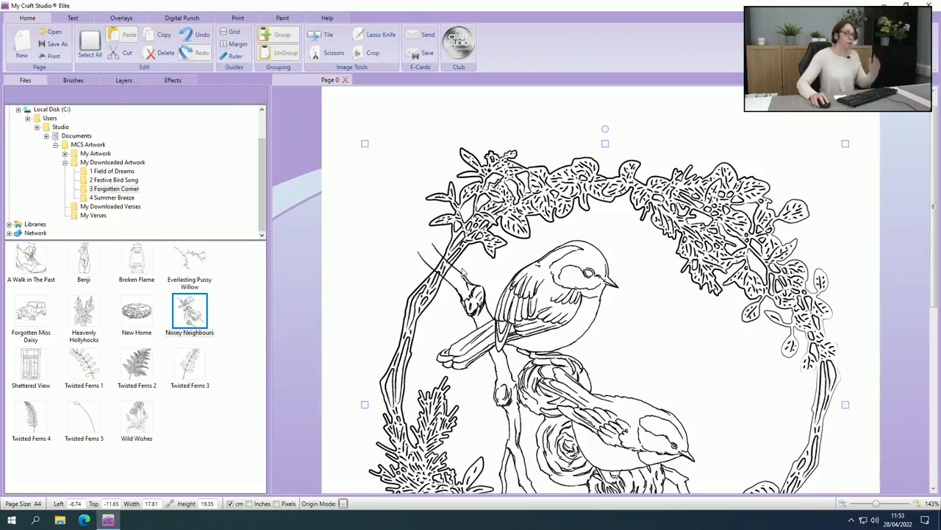
left_click(332, 53)
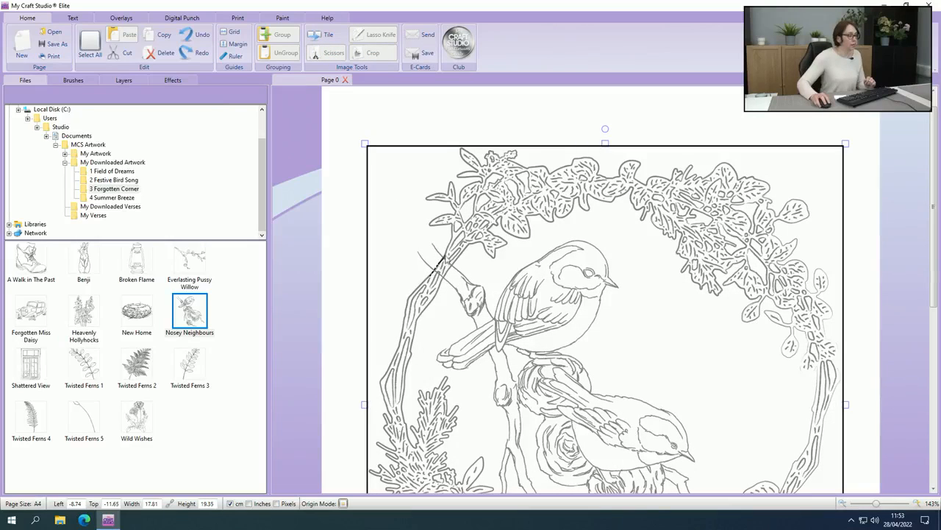
mouse_move(444, 257)
left_mouse_down()
mouse_move(455, 260)
mouse_move(443, 287)
left_mouse_up()
left_click(441, 283)
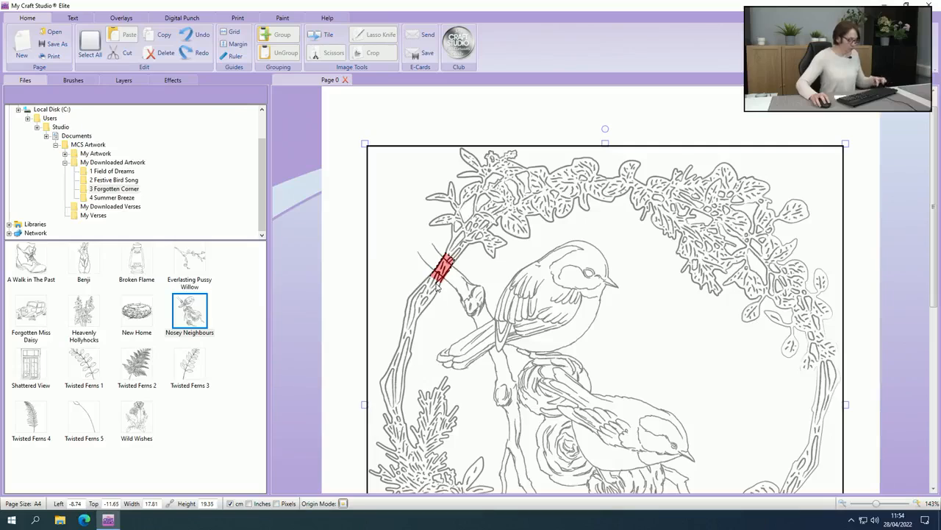
left_click(436, 288)
key("ctrl+z")
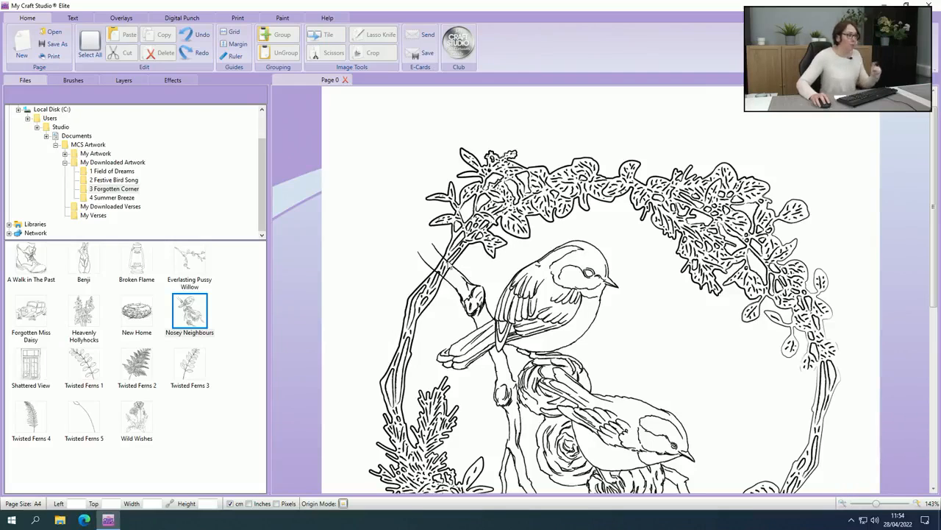
left_click(473, 236)
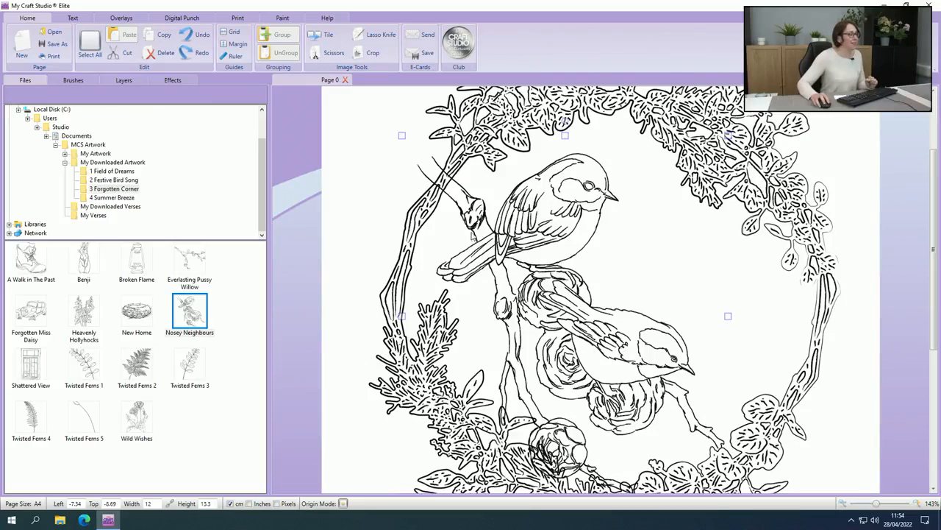
left_click(660, 116)
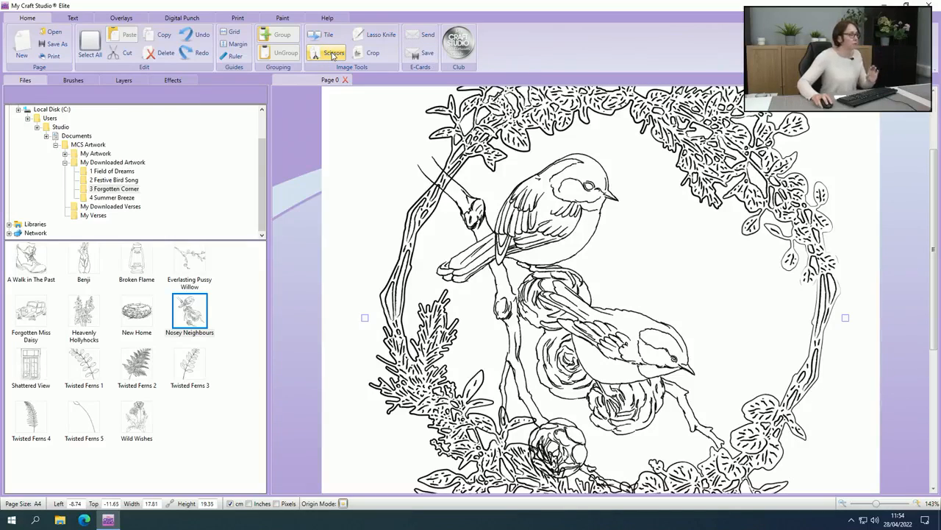
left_click(333, 54)
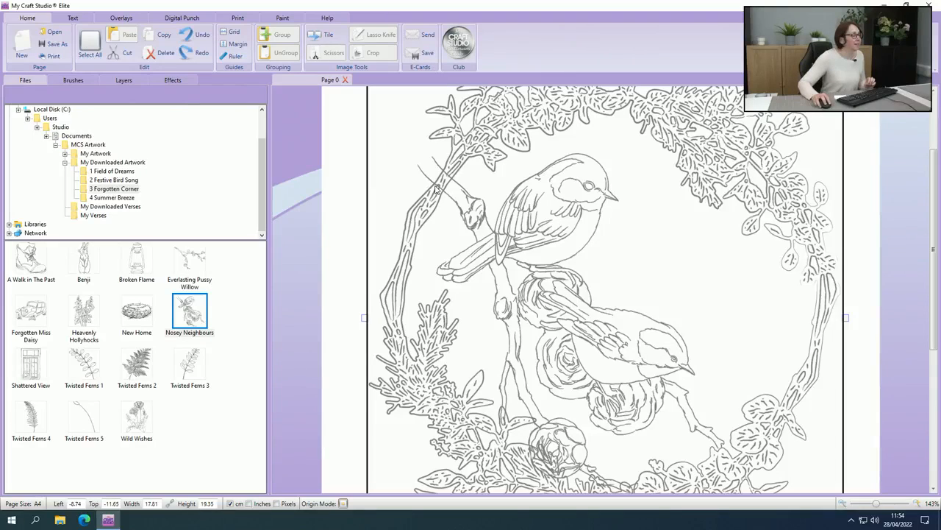
left_click(350, 117)
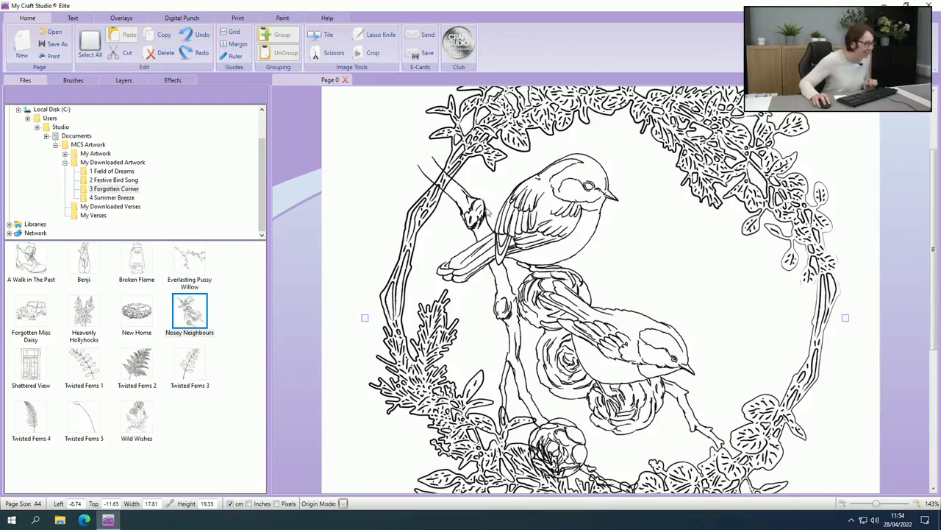
- Use Scissors on the Nosey Neighbours stamp to remove its branch lines crossing the upper wreath stem, keeping the outer part
left_click(479, 219)
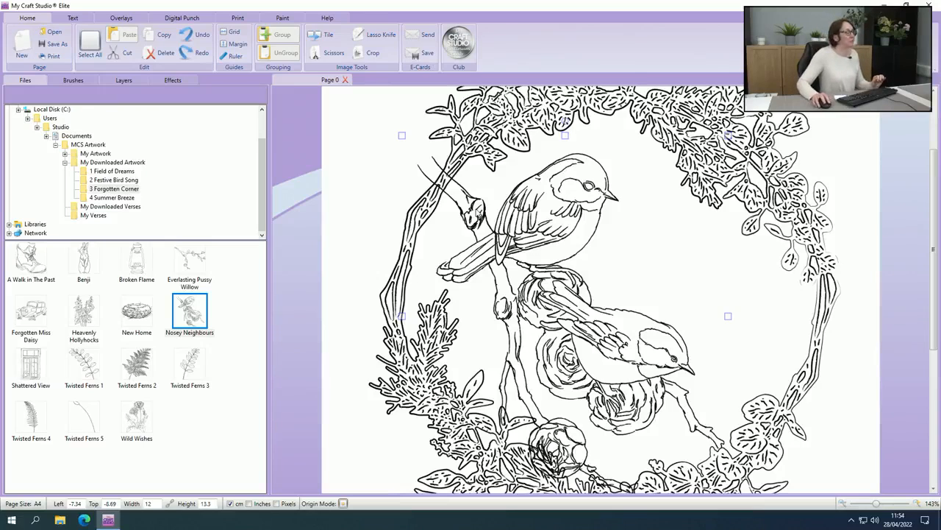
left_click(327, 53)
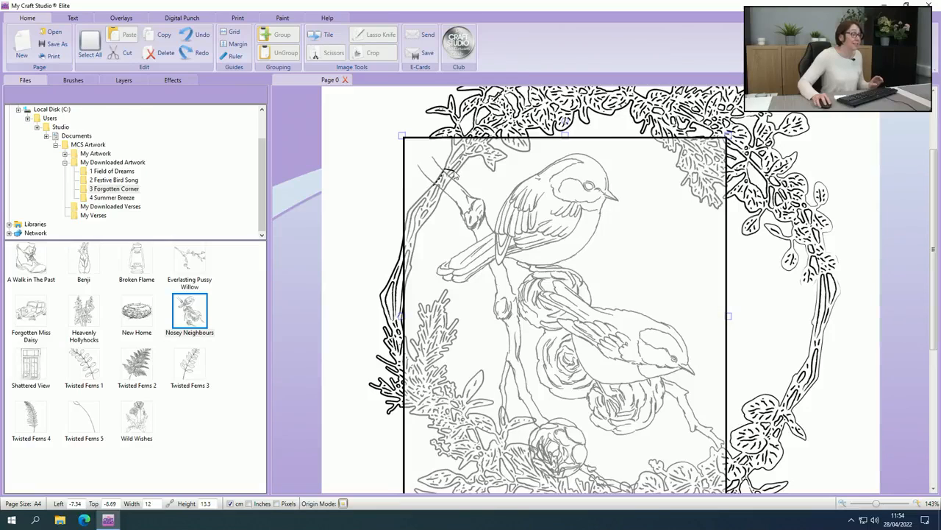
left_click(450, 177)
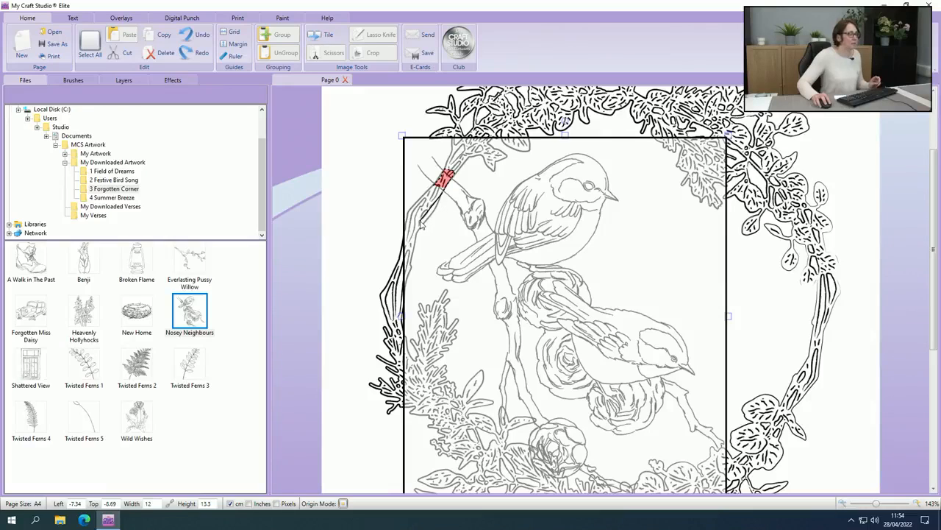
left_click(422, 219)
left_click(398, 203)
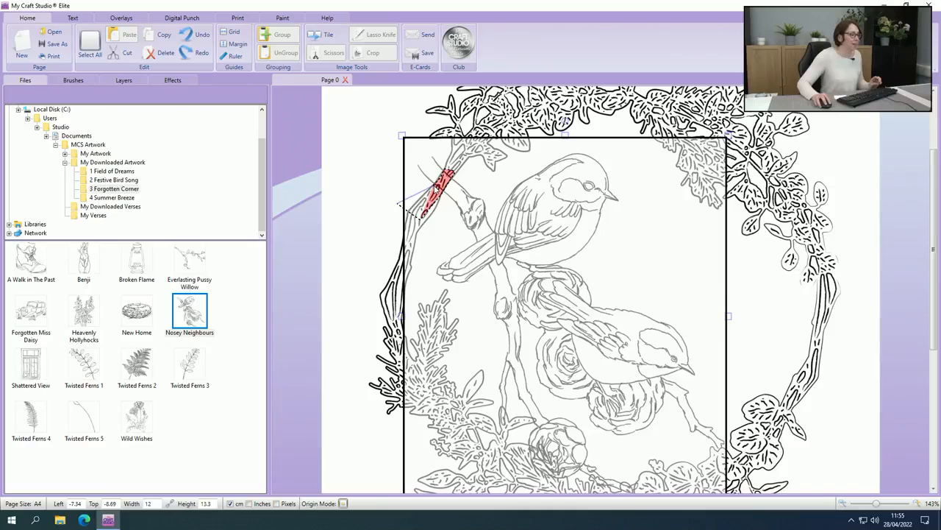
left_click(437, 188)
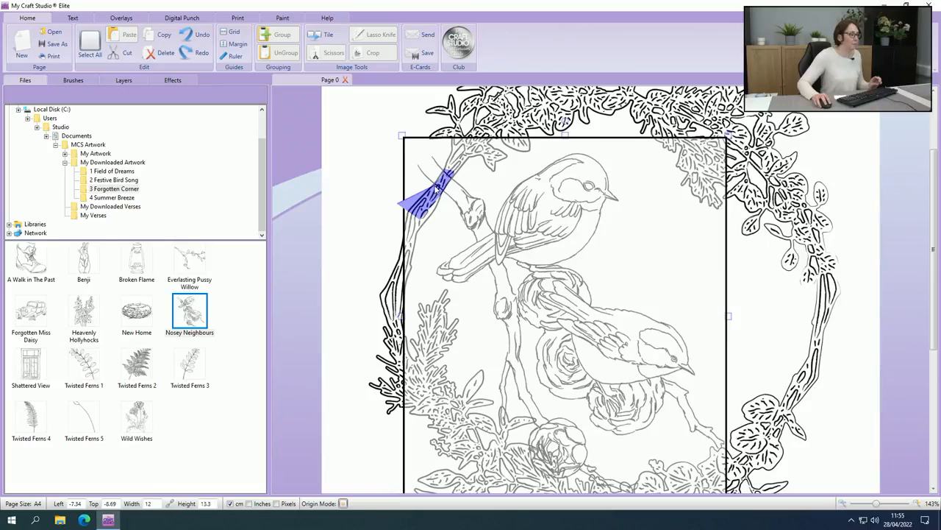
scroll(544, 302, "down", 2)
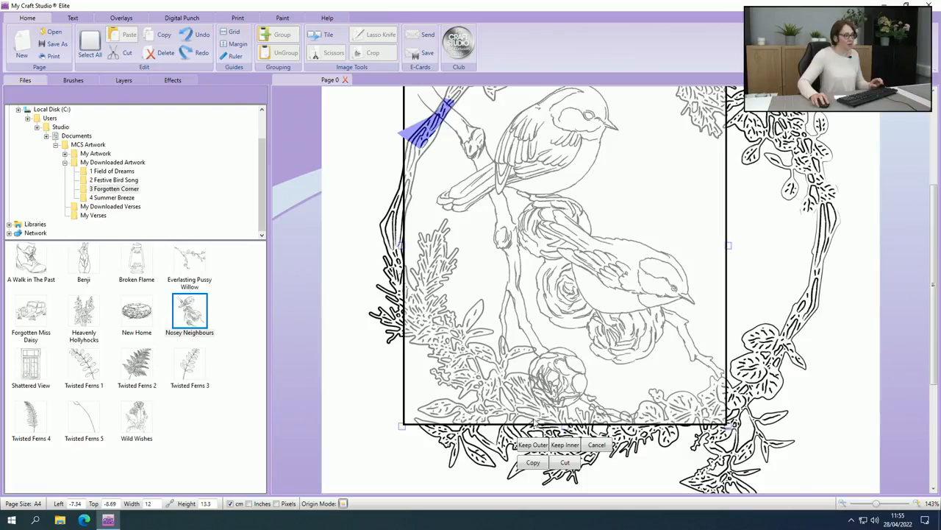
left_click(534, 444)
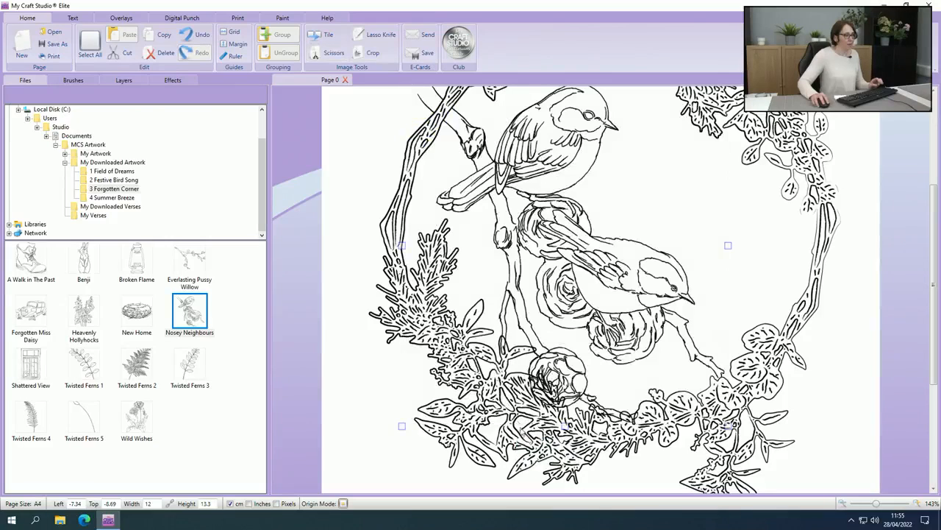
scroll(433, 227, "up", 2)
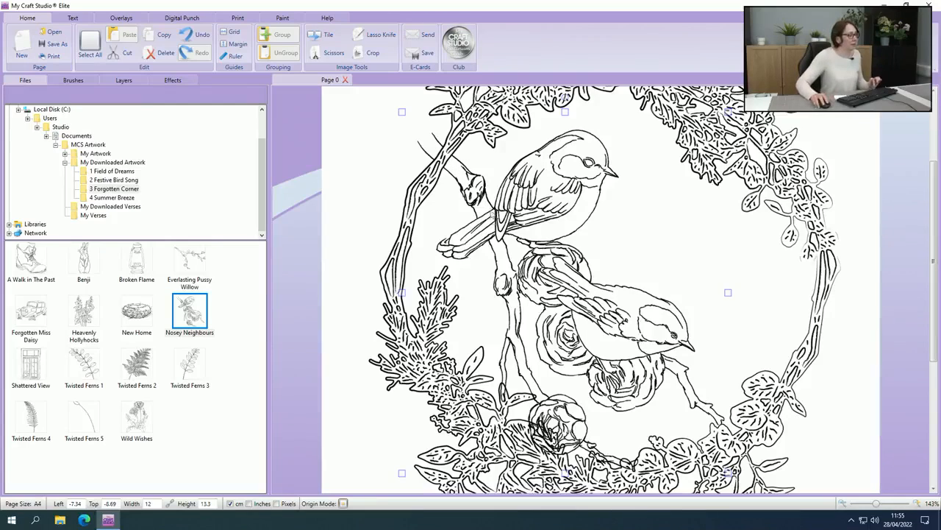
- Set the red Colour Boost of the Nosey Neighbours stamp to 0.66
scroll(509, 251, "down", 2)
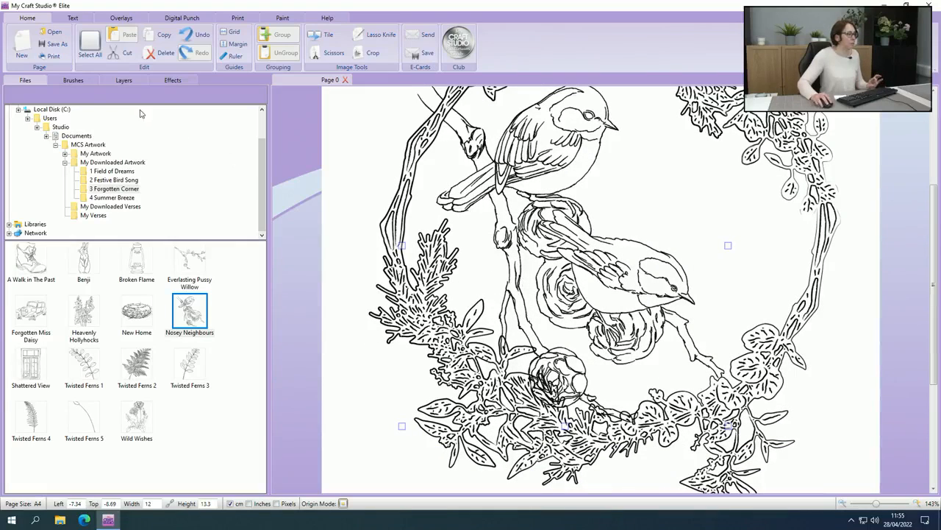
left_click(188, 80)
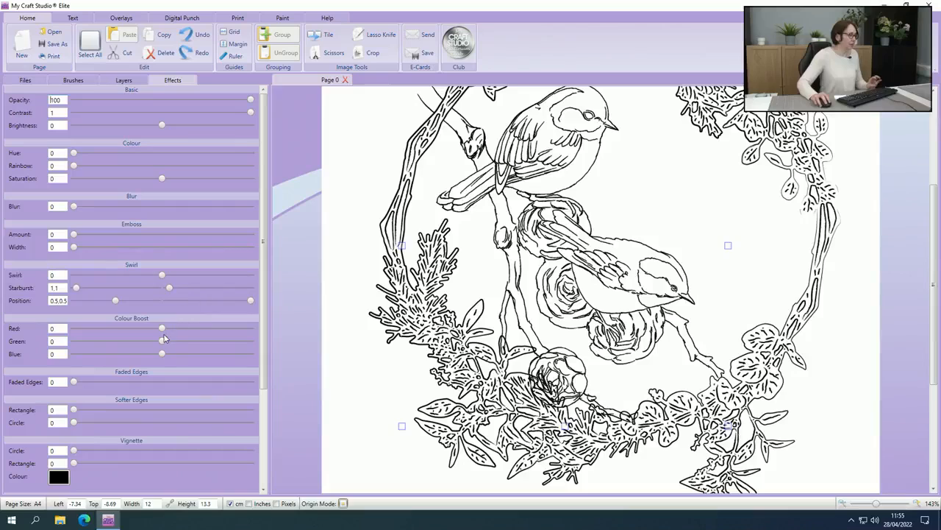
left_click_drag(161, 329, 191, 328)
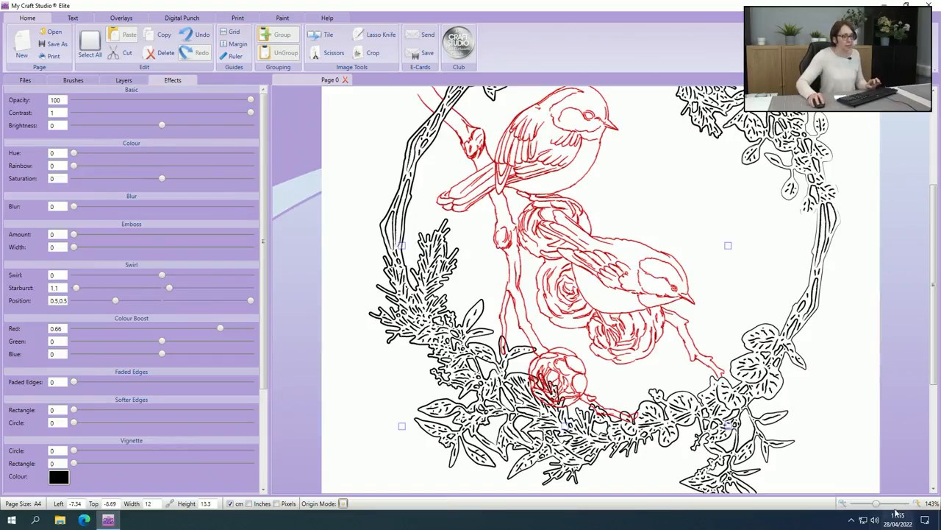
- Use Scissors on the wreath to remove its lines inside the tip of the lower red branch, keeping the outer part
left_click_drag(877, 505, 881, 505)
scroll(812, 454, "down", 1)
scroll(809, 454, "down", 1)
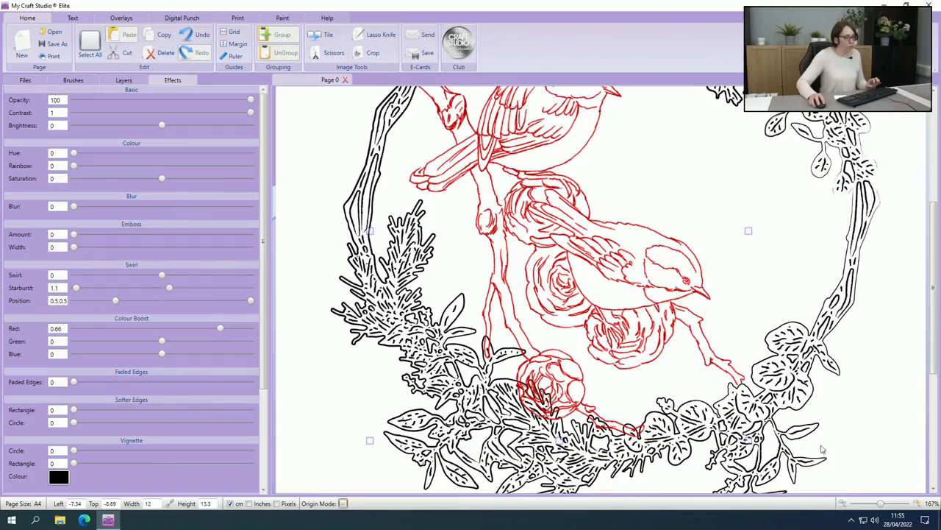
left_click(829, 360)
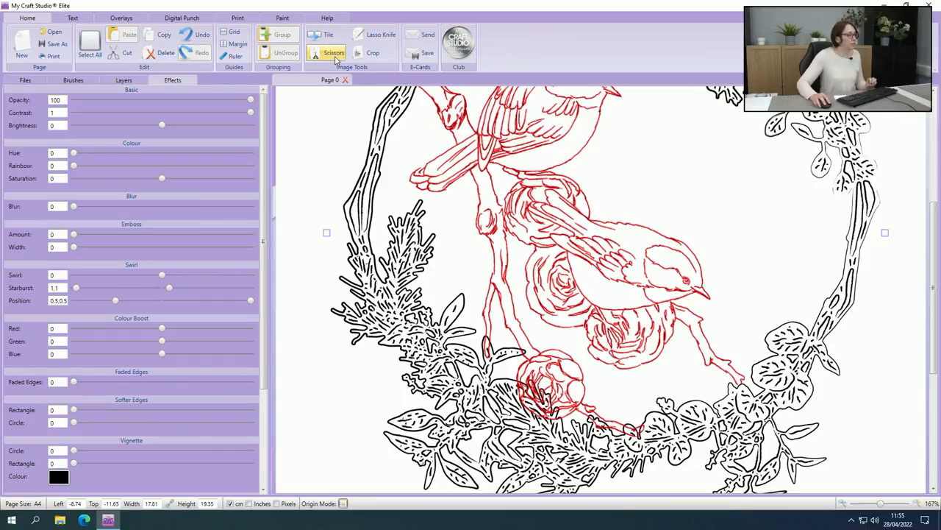
left_click(335, 54)
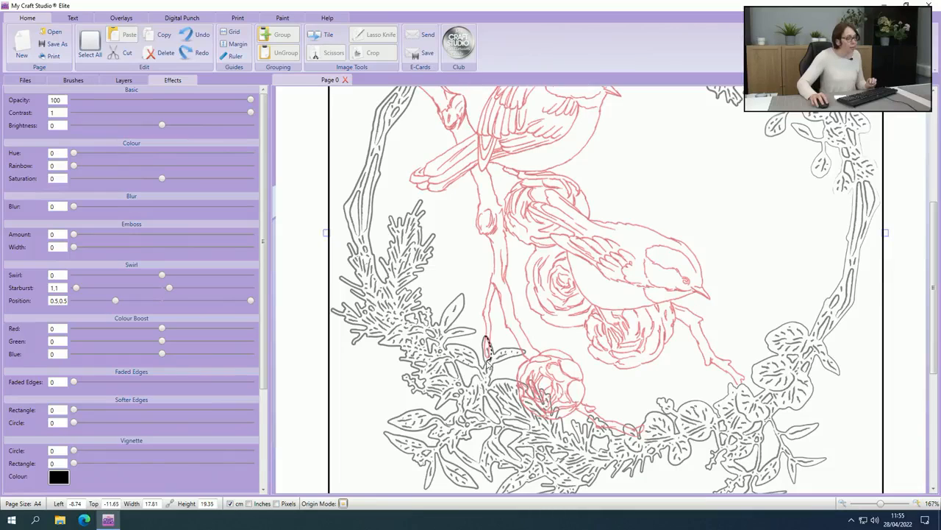
left_click_drag(485, 361, 486, 350)
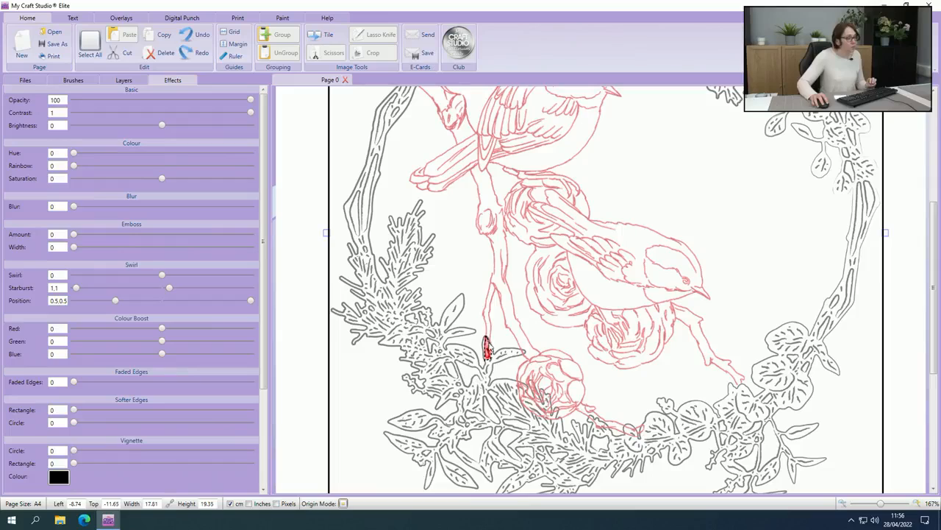
mouse_move(488, 347)
left_mouse_down()
mouse_move(491, 356)
mouse_move(476, 336)
mouse_move(482, 316)
left_mouse_up()
left_click_drag(483, 316, 483, 317)
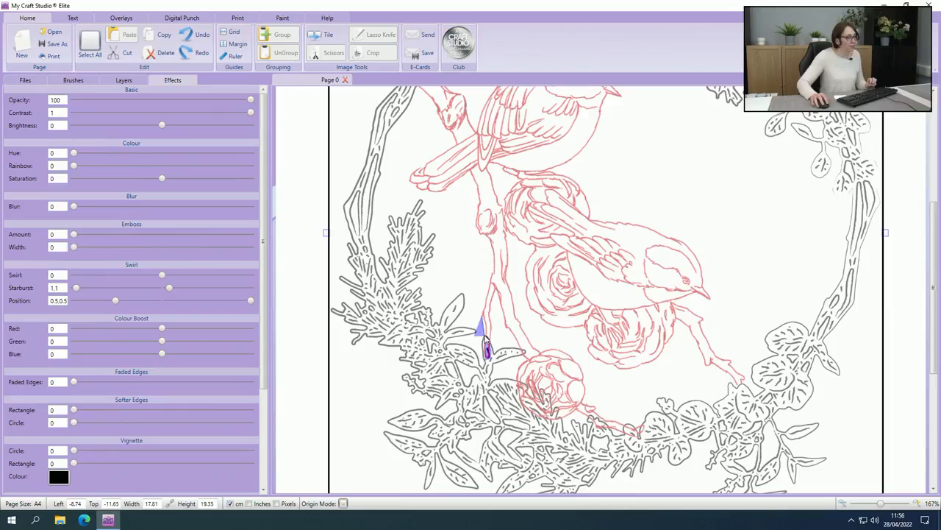
scroll(548, 368, "down", 1)
scroll(548, 368, "down", 4)
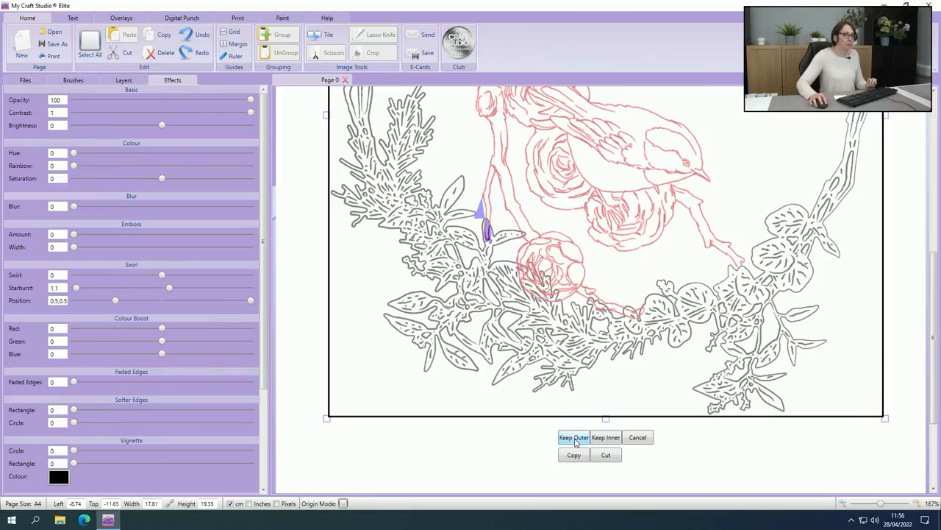
left_click(575, 438)
scroll(522, 432, "up", 4)
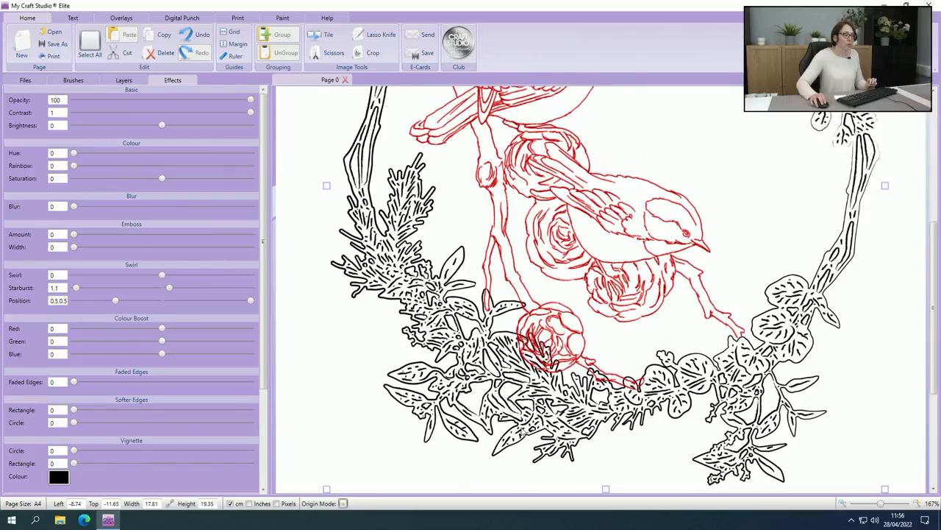
scroll(523, 432, "up", 1)
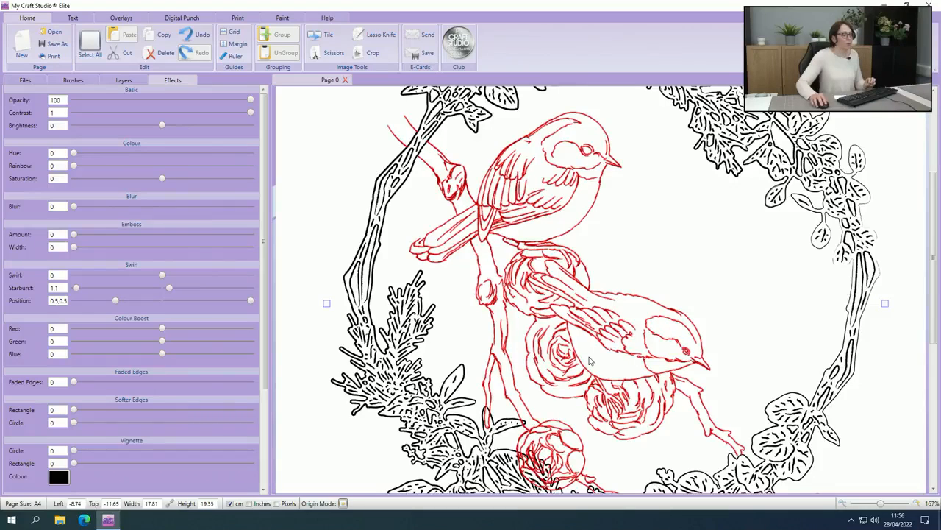
scroll(590, 361, "down", 2)
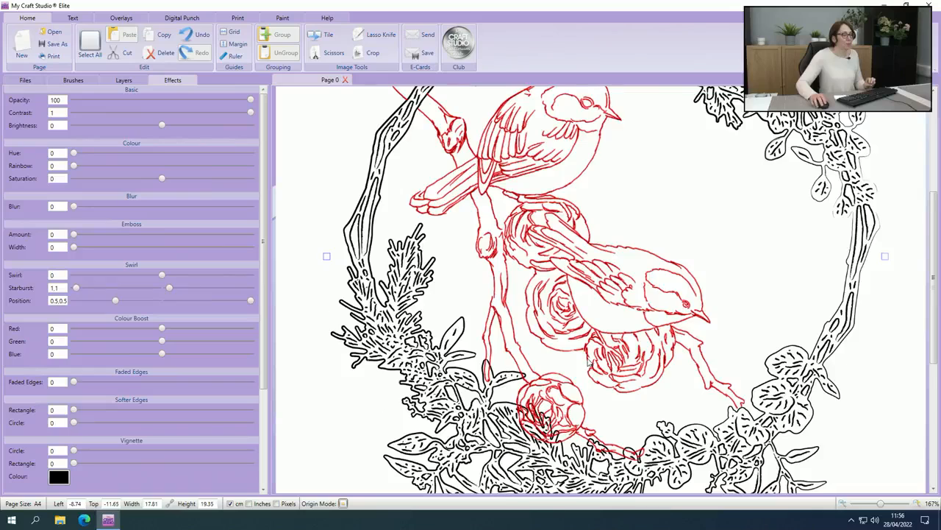
scroll(589, 361, "down", 1)
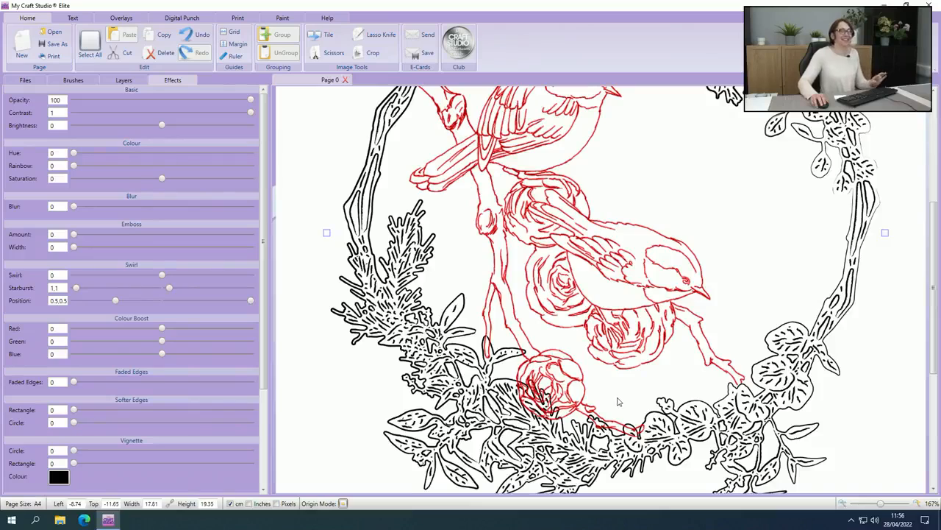
- Try to cut the wreath lines inside the lower part of the lowest red flower with Scissors, keeping the outer part, and undo it
scroll(616, 402, "down", 1)
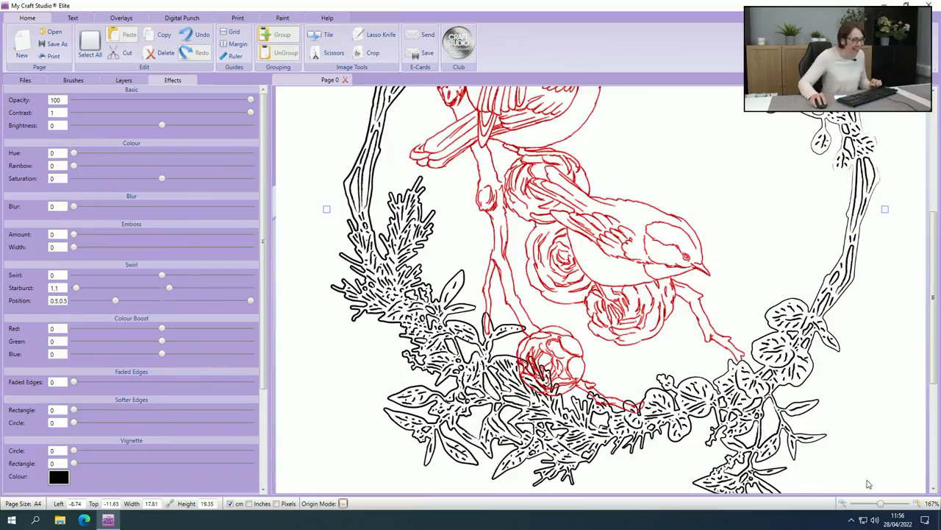
left_click_drag(881, 505, 884, 504)
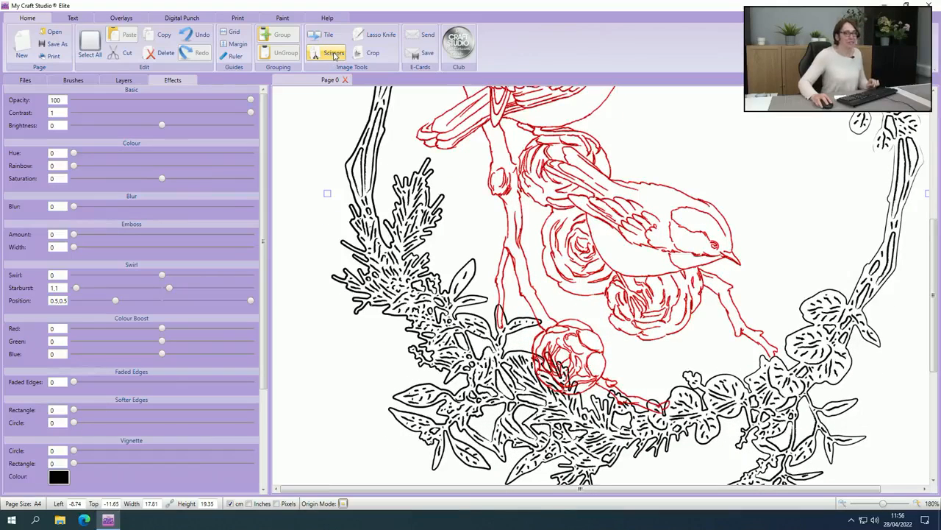
left_click(333, 54)
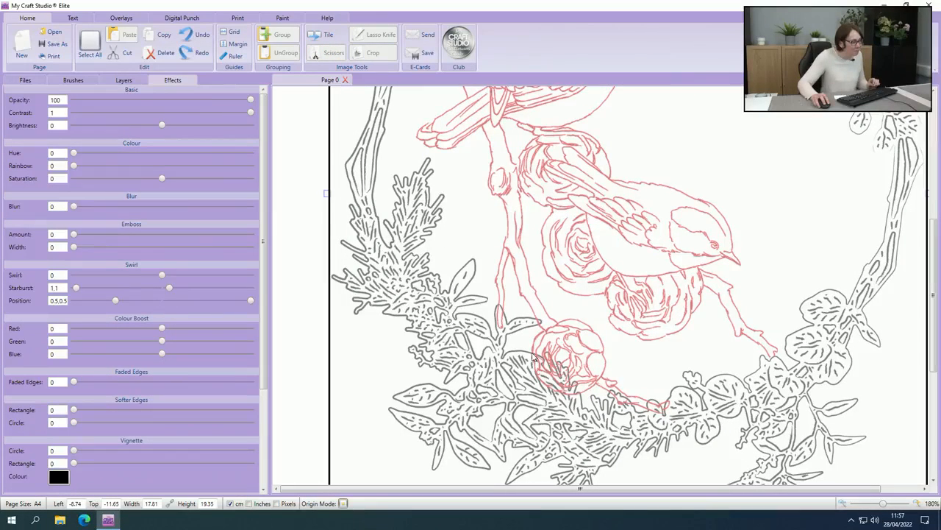
mouse_move(537, 362)
left_mouse_down()
mouse_move(543, 388)
mouse_move(584, 395)
mouse_move(588, 376)
mouse_move(570, 353)
mouse_move(538, 348)
mouse_move(525, 317)
left_mouse_up()
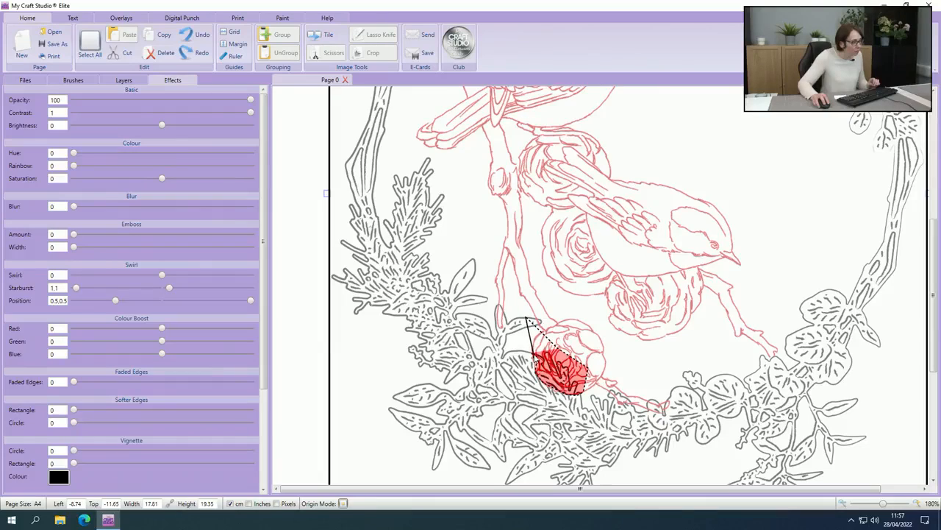
double_click(534, 359)
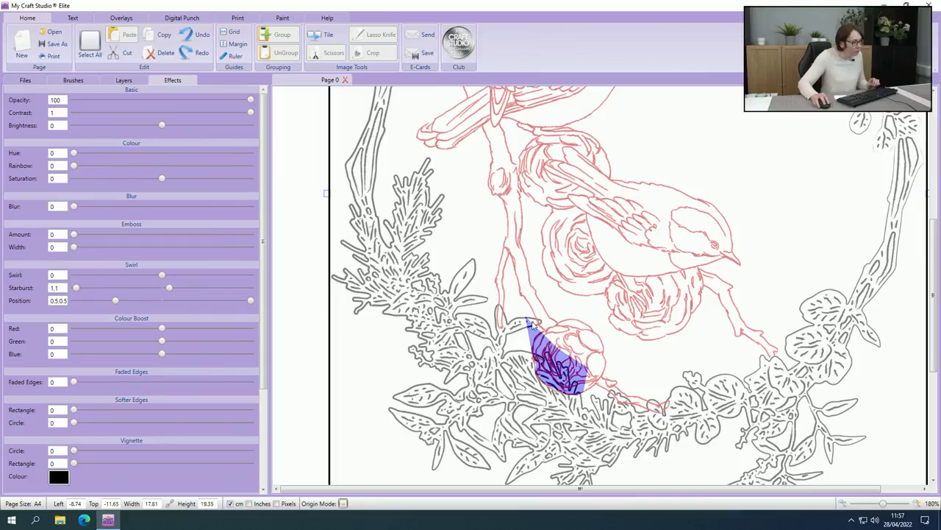
scroll(587, 432, "down", 1)
scroll(587, 433, "down", 1)
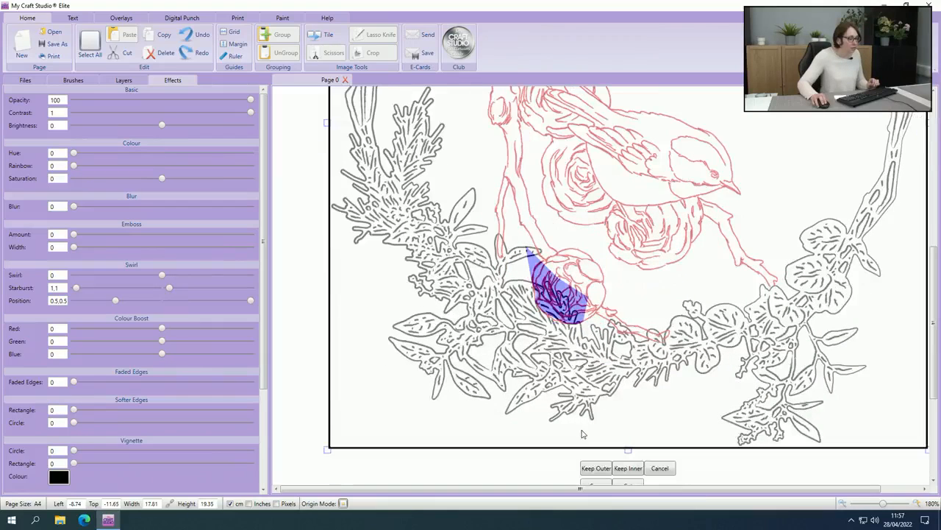
left_click(594, 468)
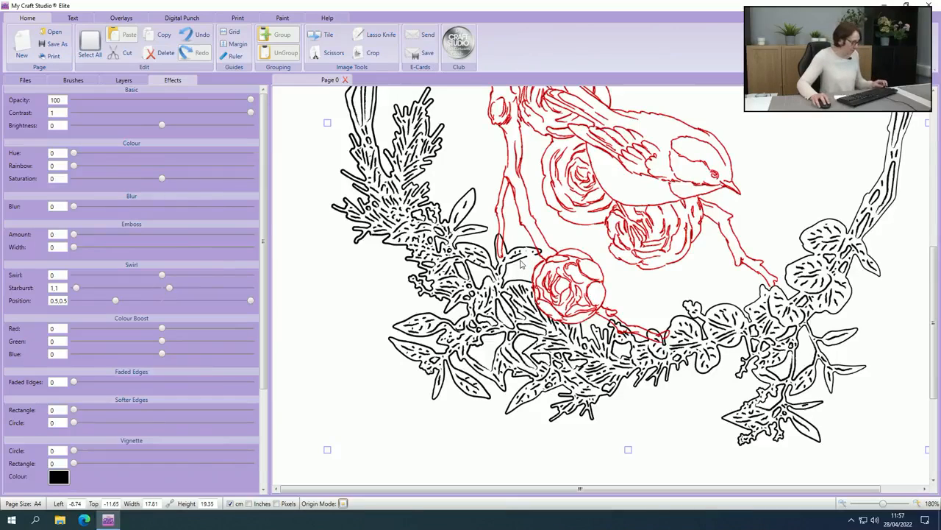
key("ctrl+z")
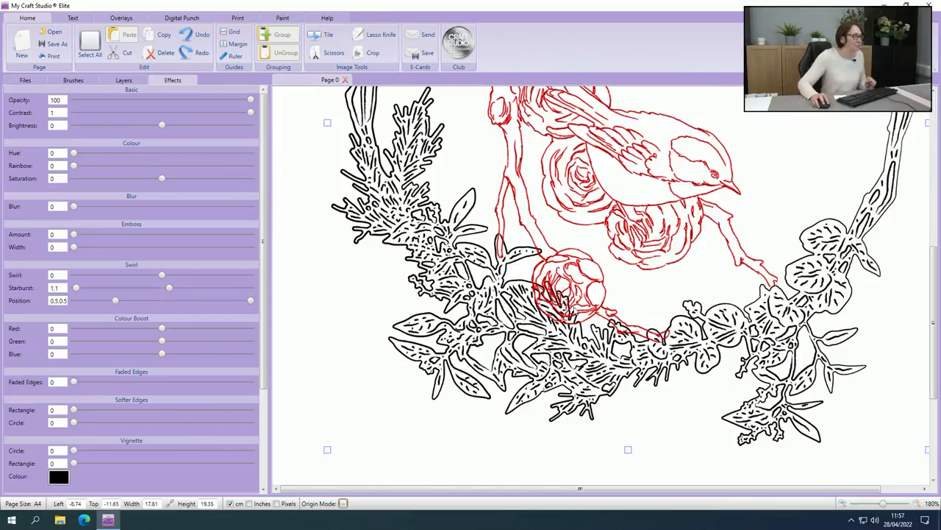
- Use Scissors on the wreath to remove its lines overlapping the lowest red flower, keeping the outer part
left_click(328, 52)
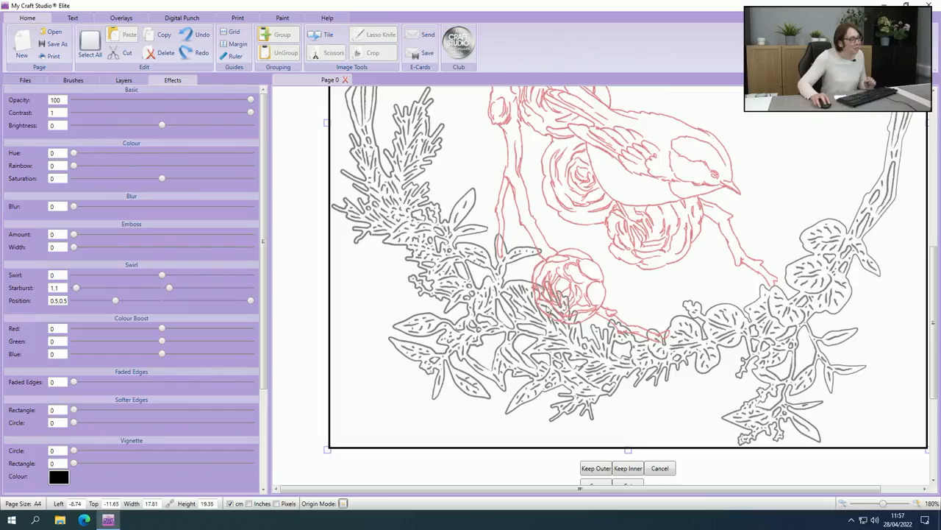
left_click(533, 283)
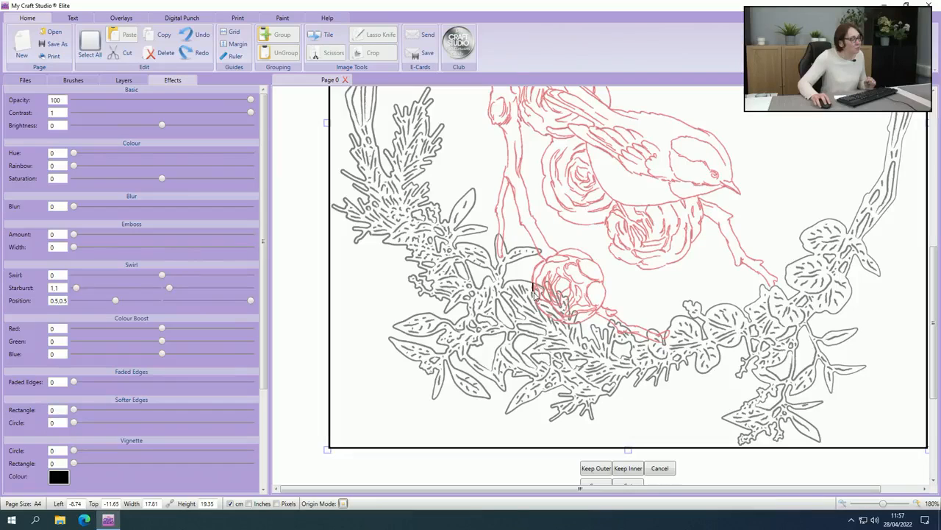
mouse_move(541, 314)
left_mouse_down()
mouse_move(583, 324)
mouse_move(575, 263)
mouse_move(531, 266)
mouse_move(540, 313)
left_mouse_up()
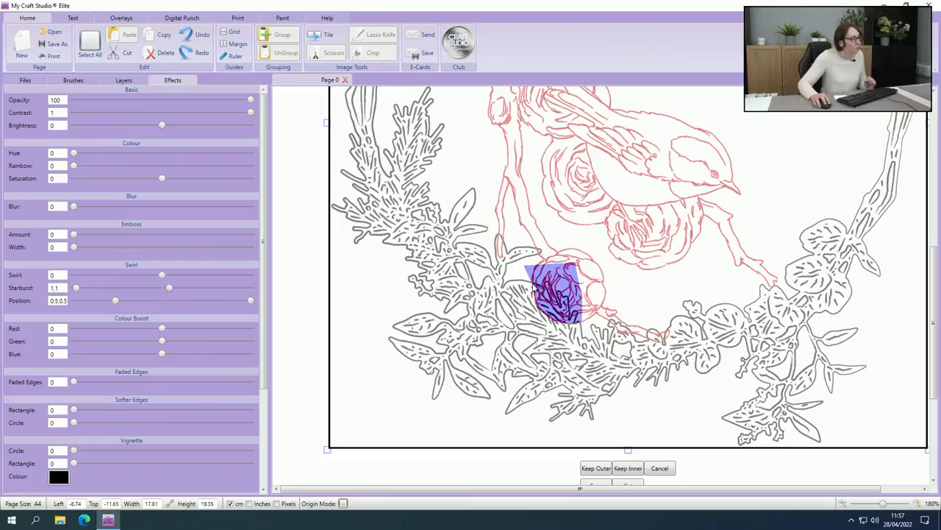
left_click(596, 468)
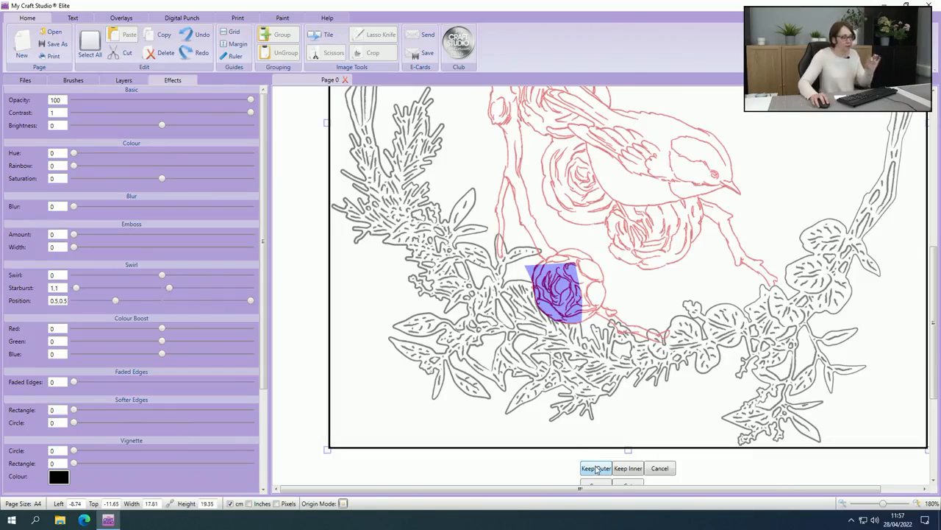
left_click(597, 468)
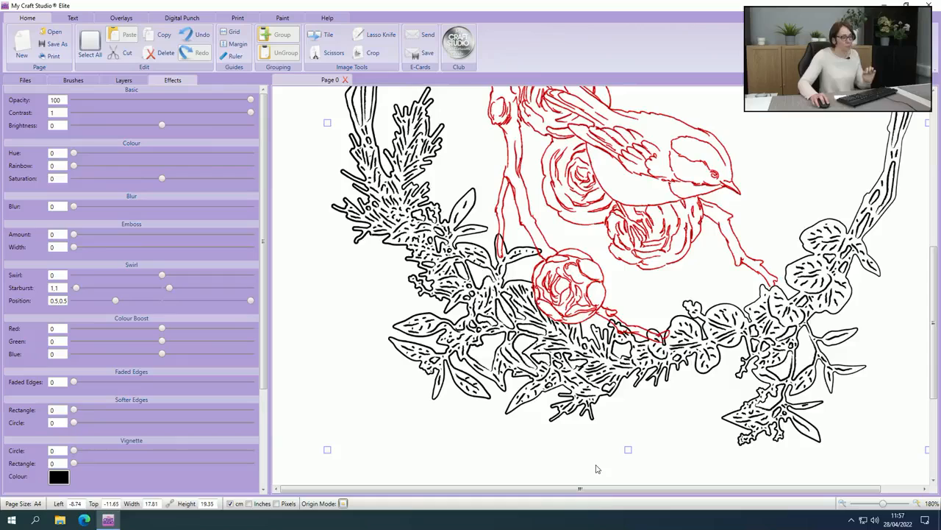
- Use Scissors on the wreath to remove the leaf tip crossing the short red branch left of the lowest flower, keeping the outer part
left_click(333, 55)
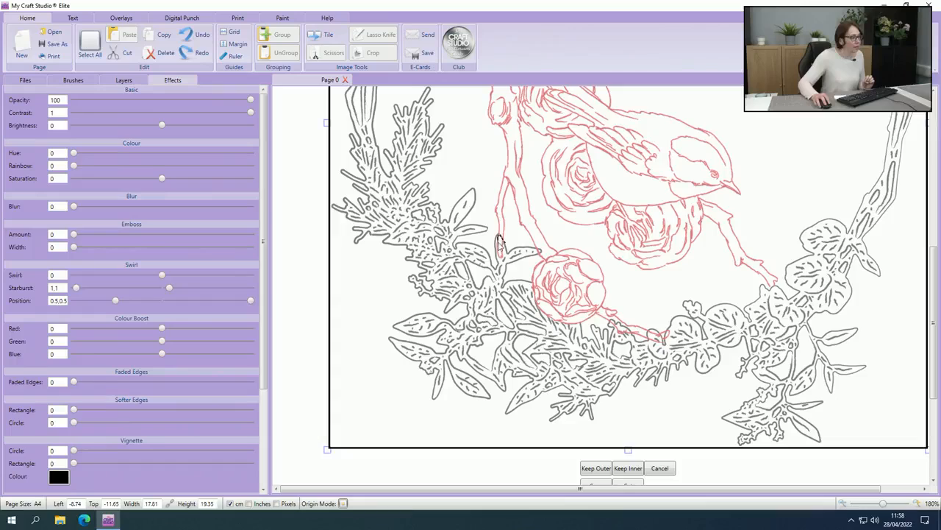
left_click_drag(500, 241, 498, 259)
left_click(494, 226)
left_click(508, 227)
left_click(500, 237)
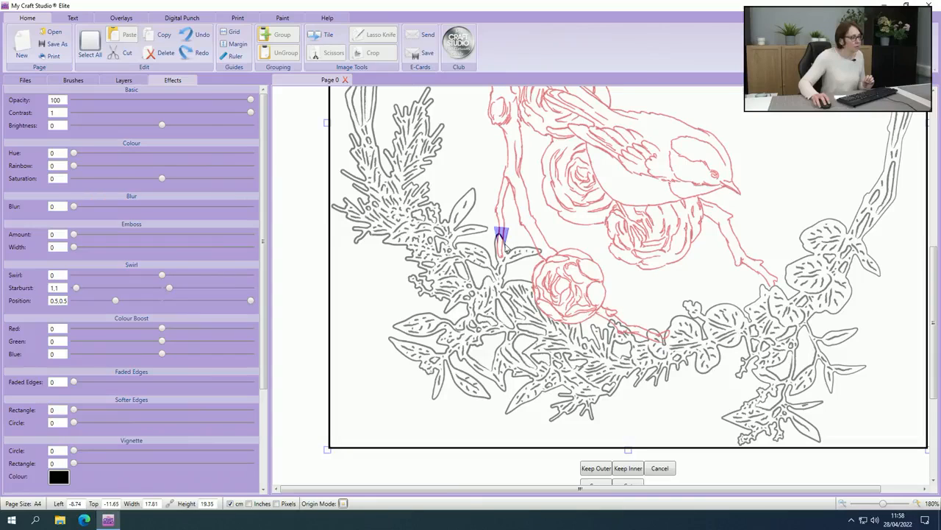
left_click(595, 469)
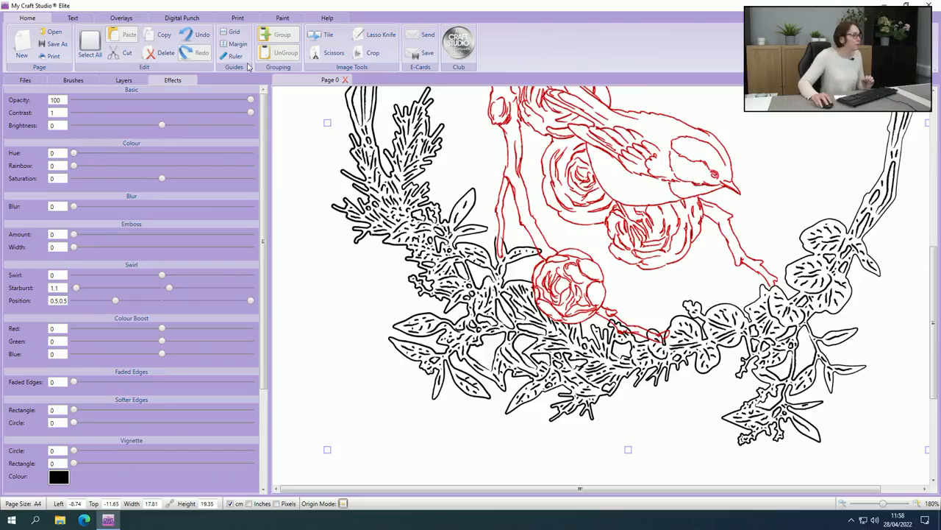
- Use Scissors on the wreath to remove its lines along the red twig extending right from the lowest flower, keeping the outer part
left_click(333, 53)
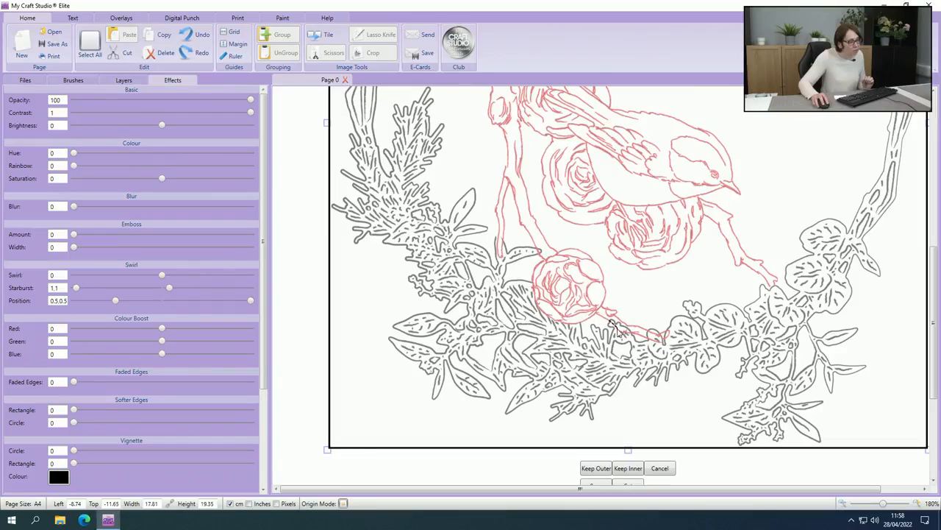
mouse_move(612, 324)
left_mouse_down()
mouse_move(663, 347)
mouse_move(670, 336)
mouse_move(633, 331)
left_mouse_up()
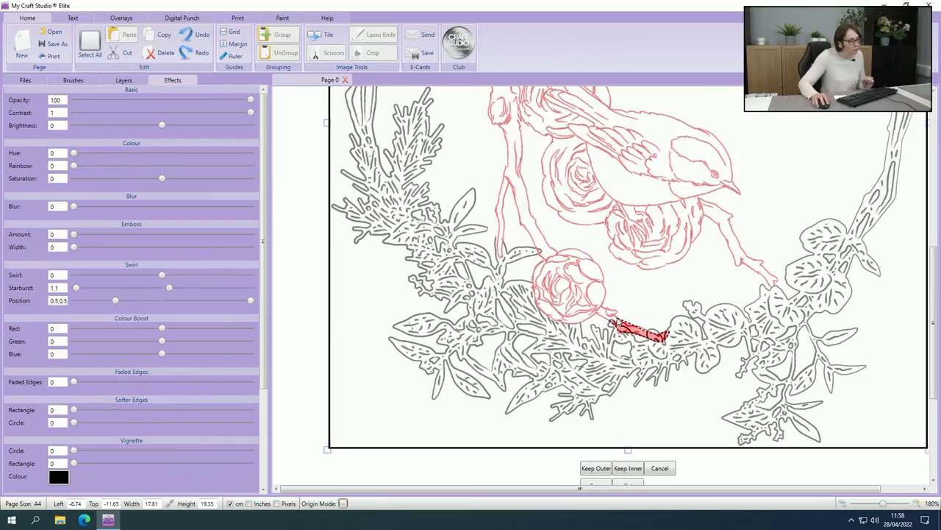
mouse_move(607, 316)
left_mouse_down()
mouse_move(594, 318)
mouse_move(613, 326)
left_mouse_up()
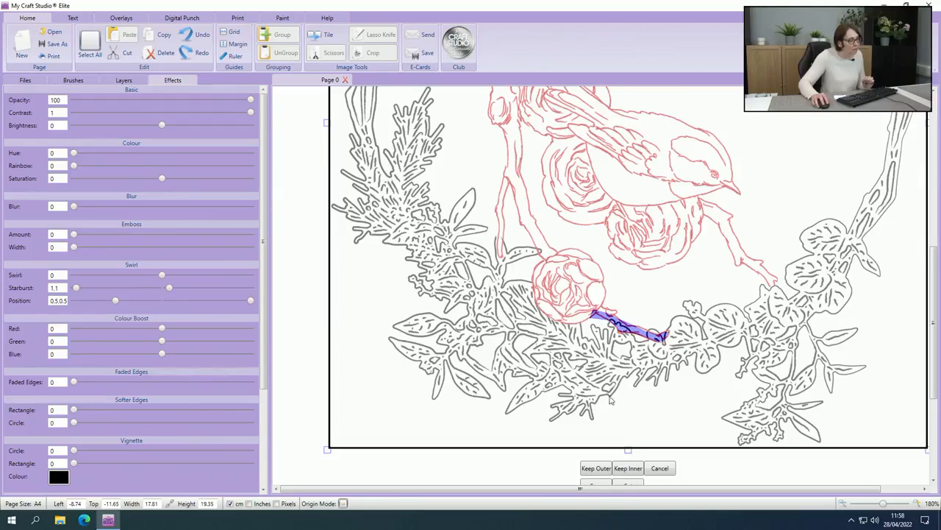
left_click(596, 469)
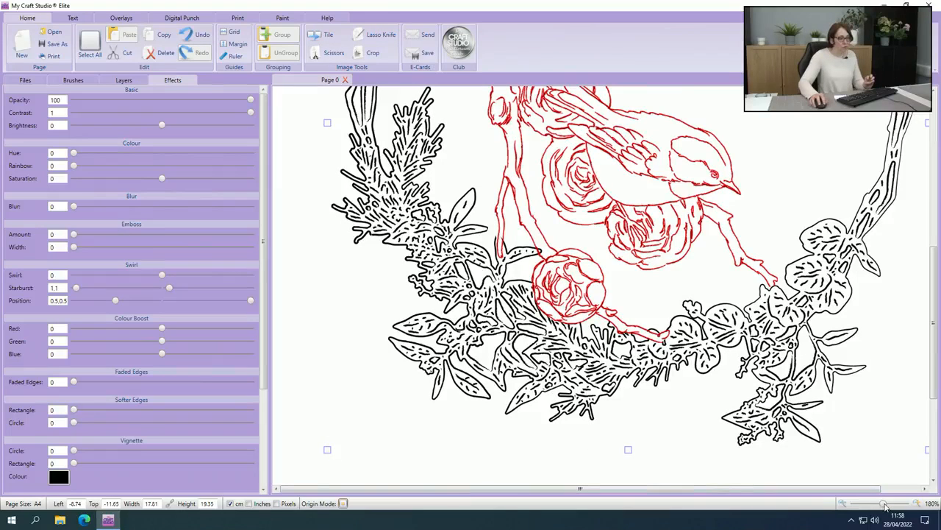
- Set the red Colour Boost of the Nosey Neighbours stamp to 0
left_click_drag(882, 504, 869, 504)
scroll(789, 397, "up", 3)
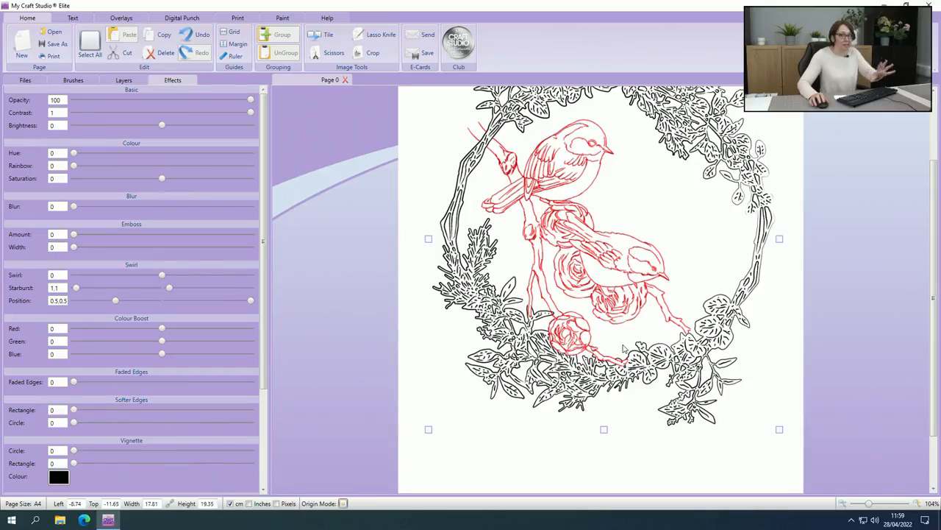
scroll(624, 349, "up", 1)
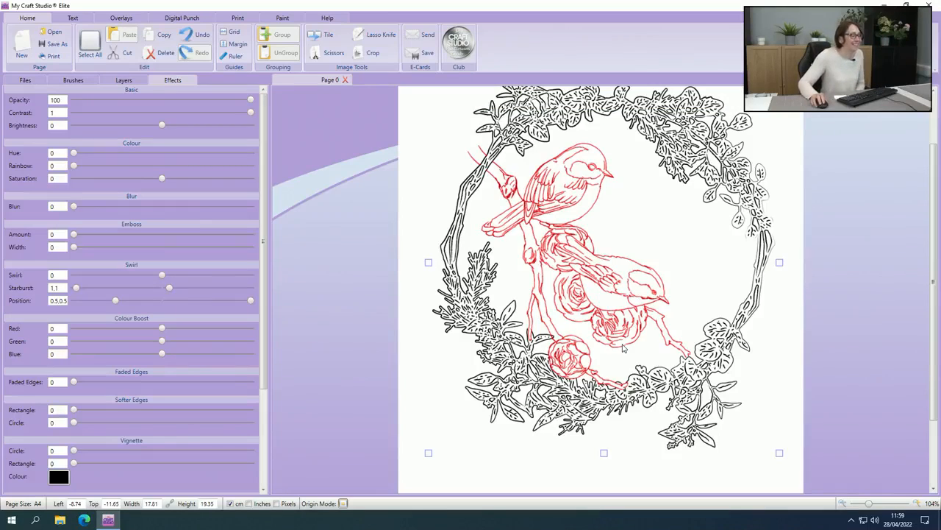
scroll(624, 348, "up", 1)
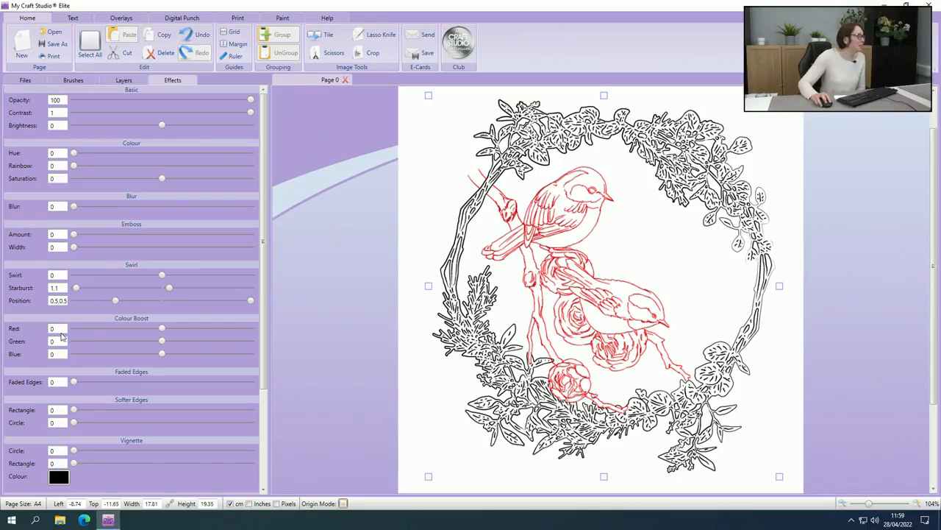
left_click(541, 259)
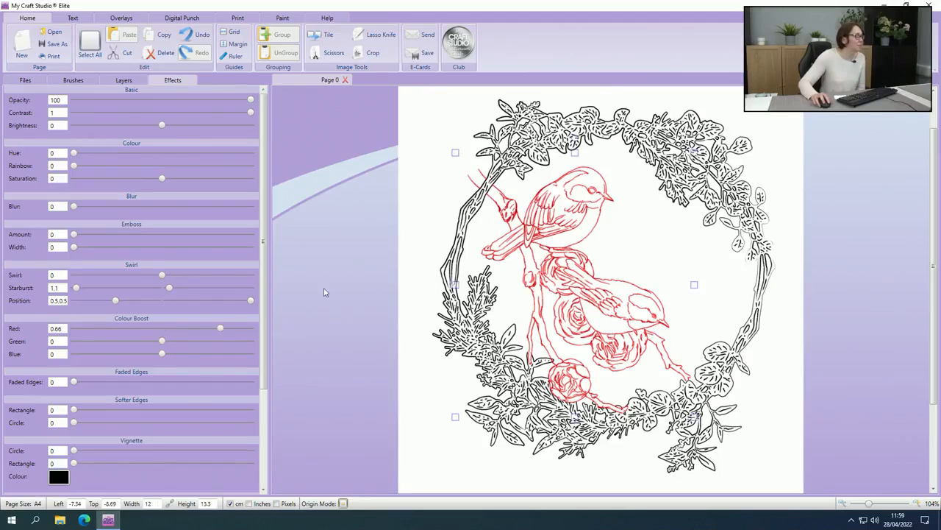
left_click_drag(64, 328, 24, 329)
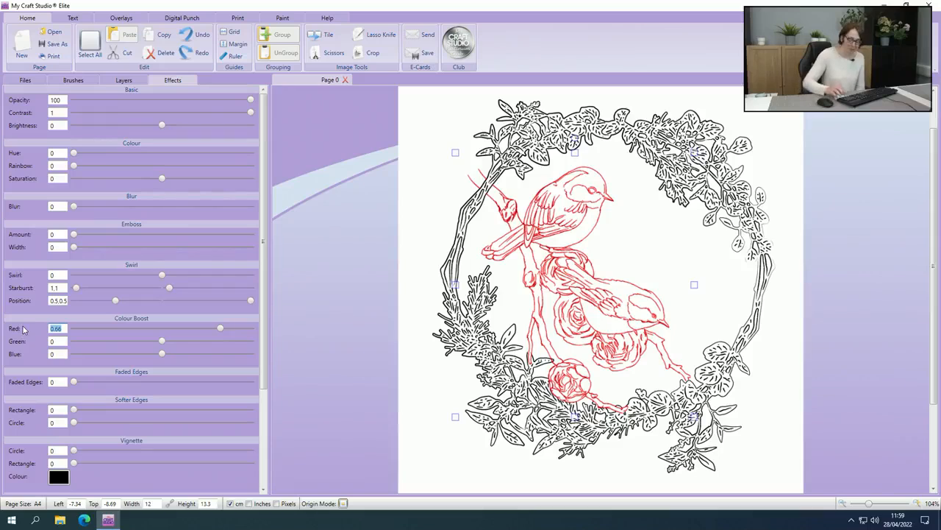
type("0")
key("Return")
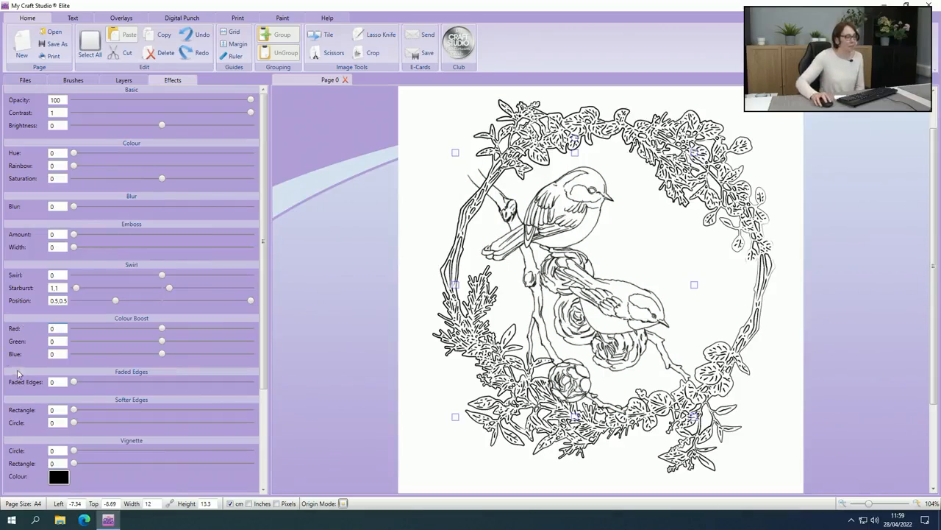
- Select both the wreath and the bird stamp and shrink them together to about 13.7 by 14.9 cm
left_click(800, 402)
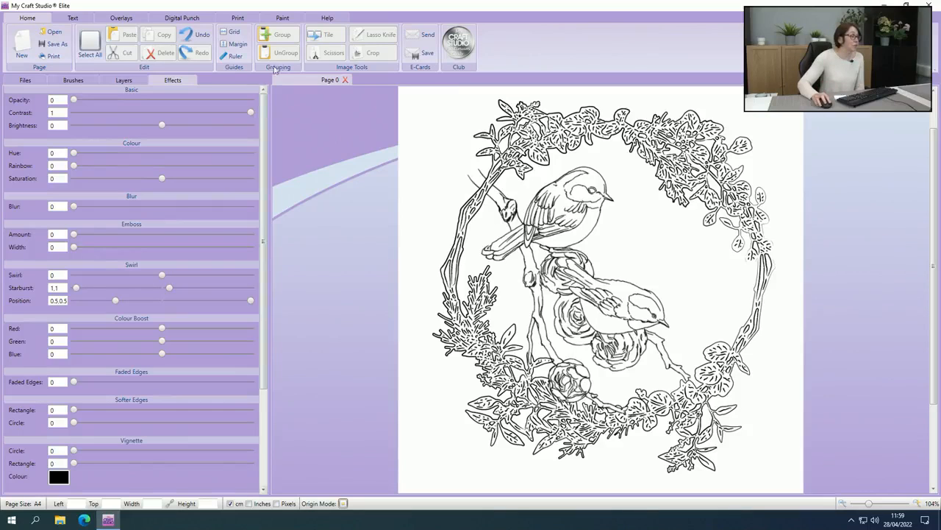
left_click(88, 50)
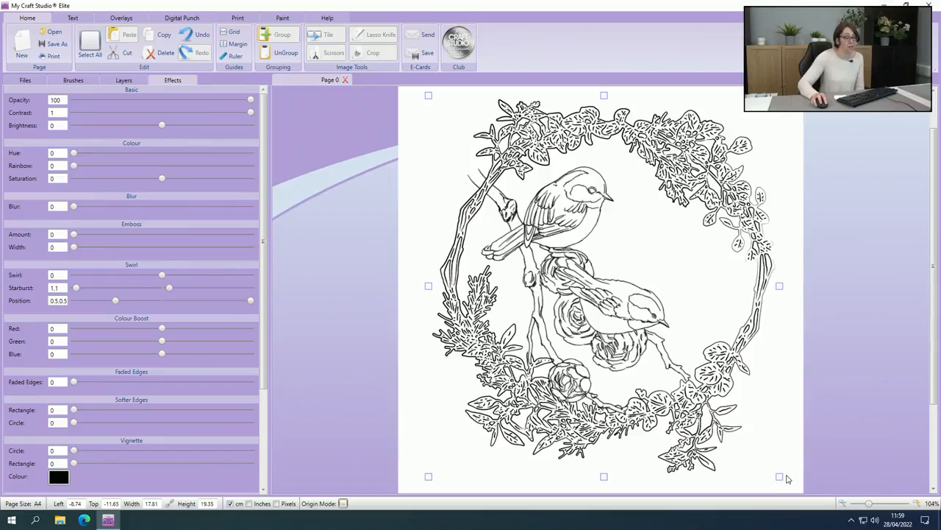
left_click_drag(779, 475, 701, 392)
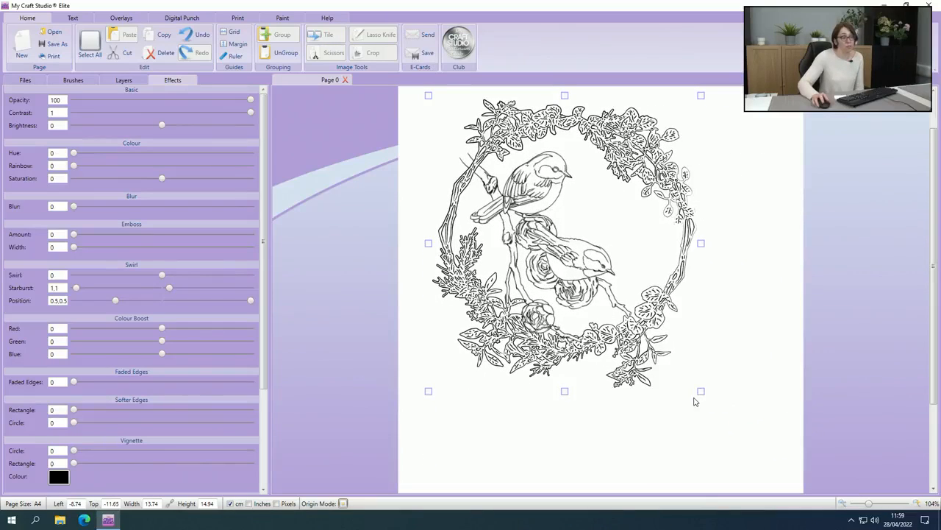